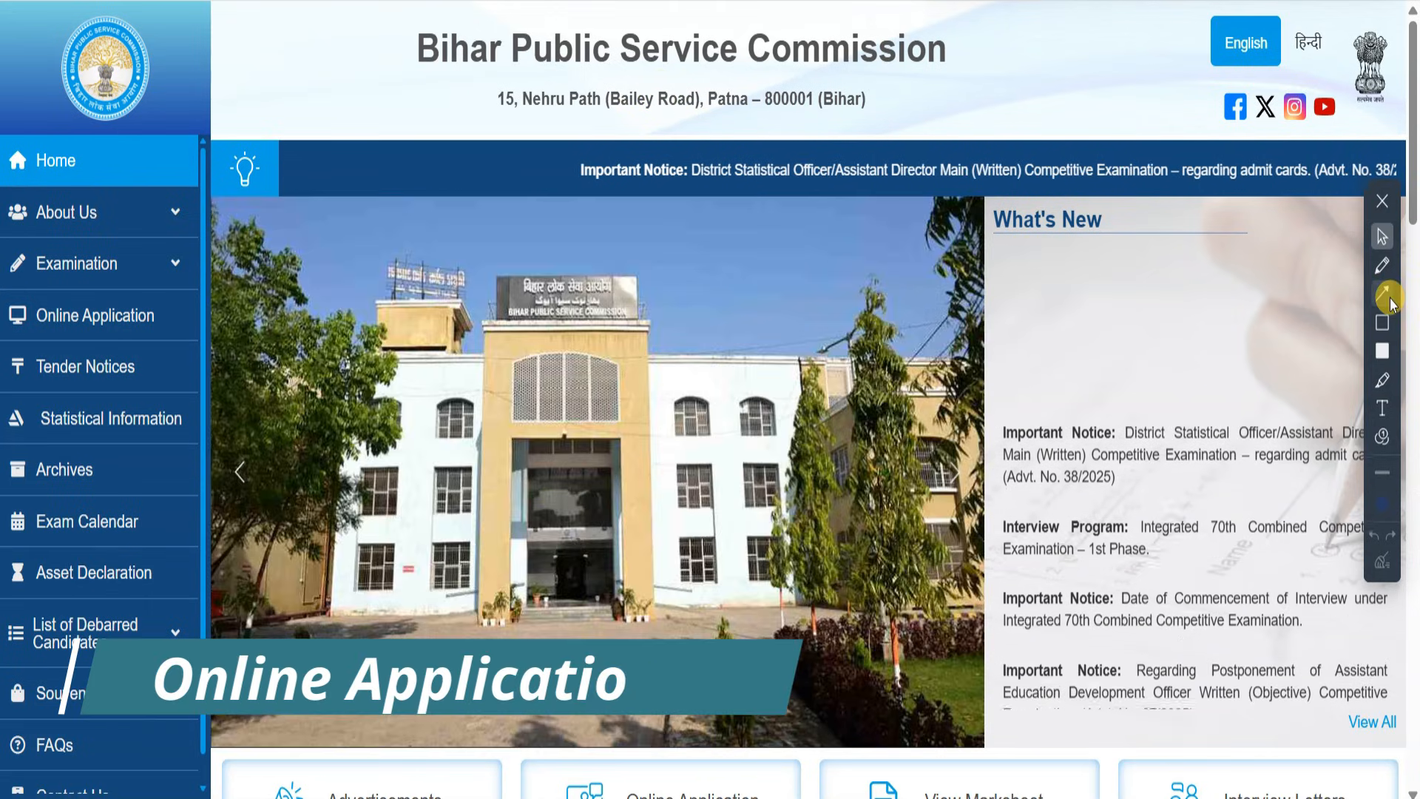
# - Mark up the portal home page with annotation arrows
pyautogui.click(1382, 294)
pyautogui.moveTo(560, 172); pyautogui.dragTo(177, 307)
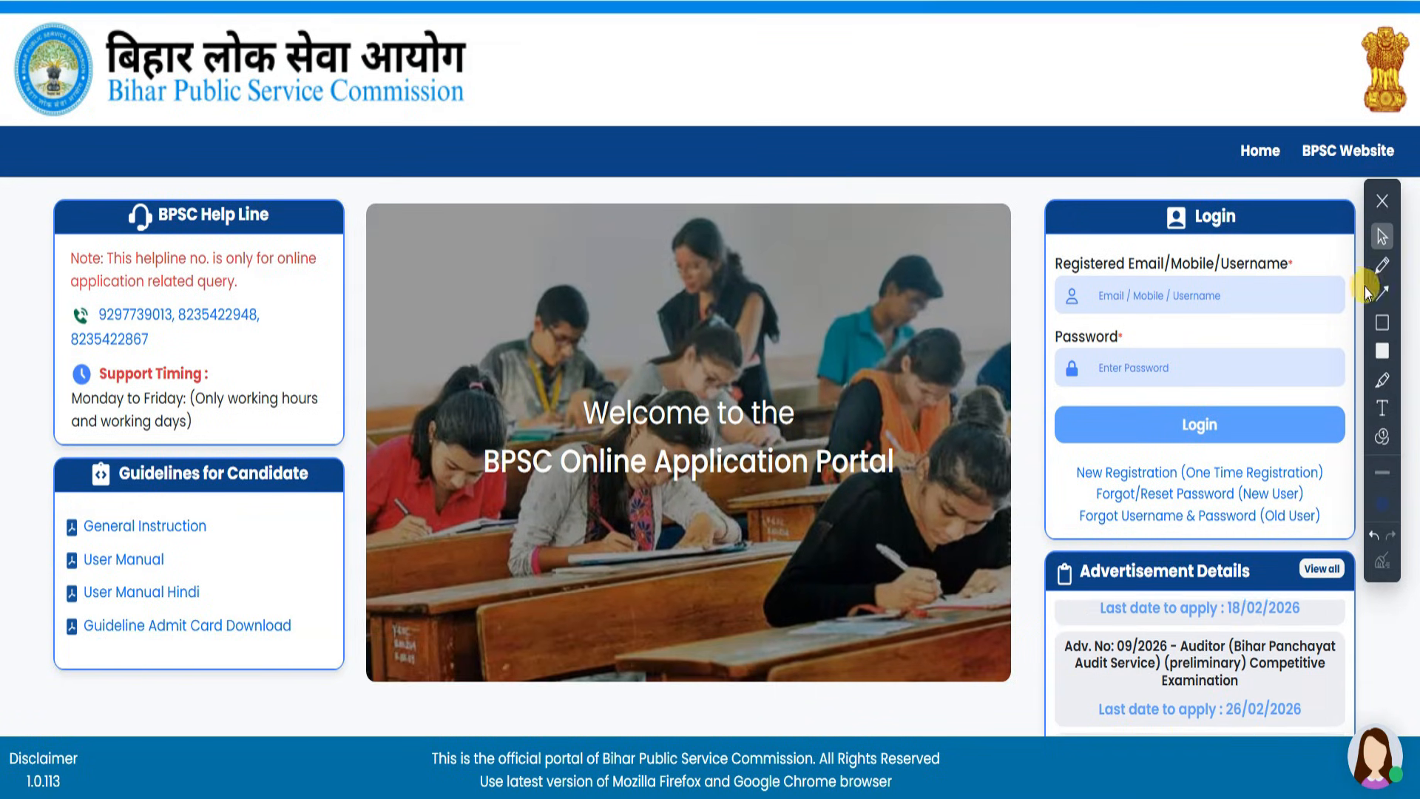
pyautogui.click(1380, 299)
pyautogui.moveTo(878, 174)
pyautogui.mouseDown()
pyautogui.moveTo(1019, 377)
pyautogui.moveTo(1099, 414)
pyautogui.mouseUp()
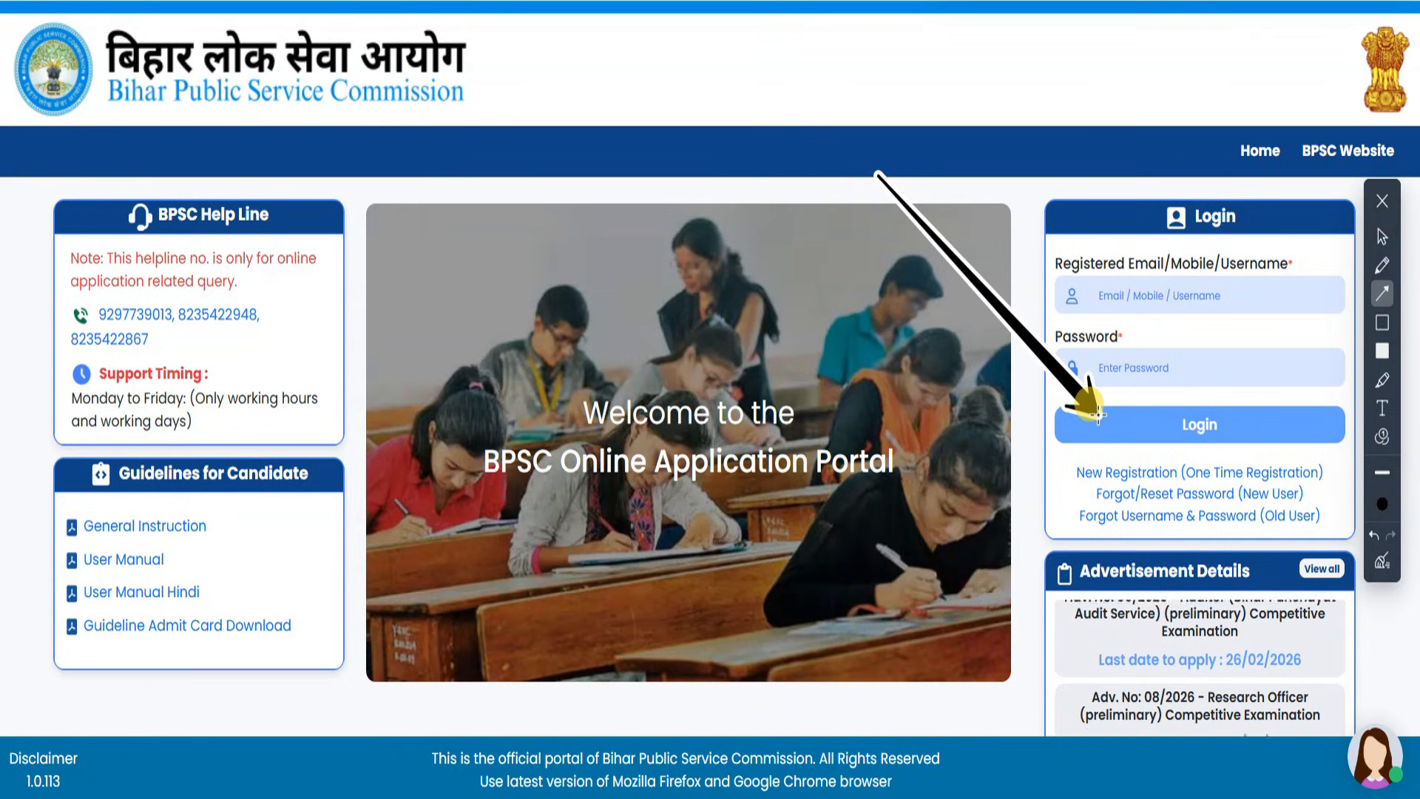
pyautogui.moveTo(1098, 414); pyautogui.dragTo(1098, 414)
pyautogui.moveTo(832, 708)
pyautogui.mouseDown()
pyautogui.moveTo(1013, 494)
pyautogui.moveTo(1034, 509)
pyautogui.moveTo(1067, 501)
pyautogui.mouseUp()
pyautogui.moveTo(1394, 695); pyautogui.dragTo(1273, 551)
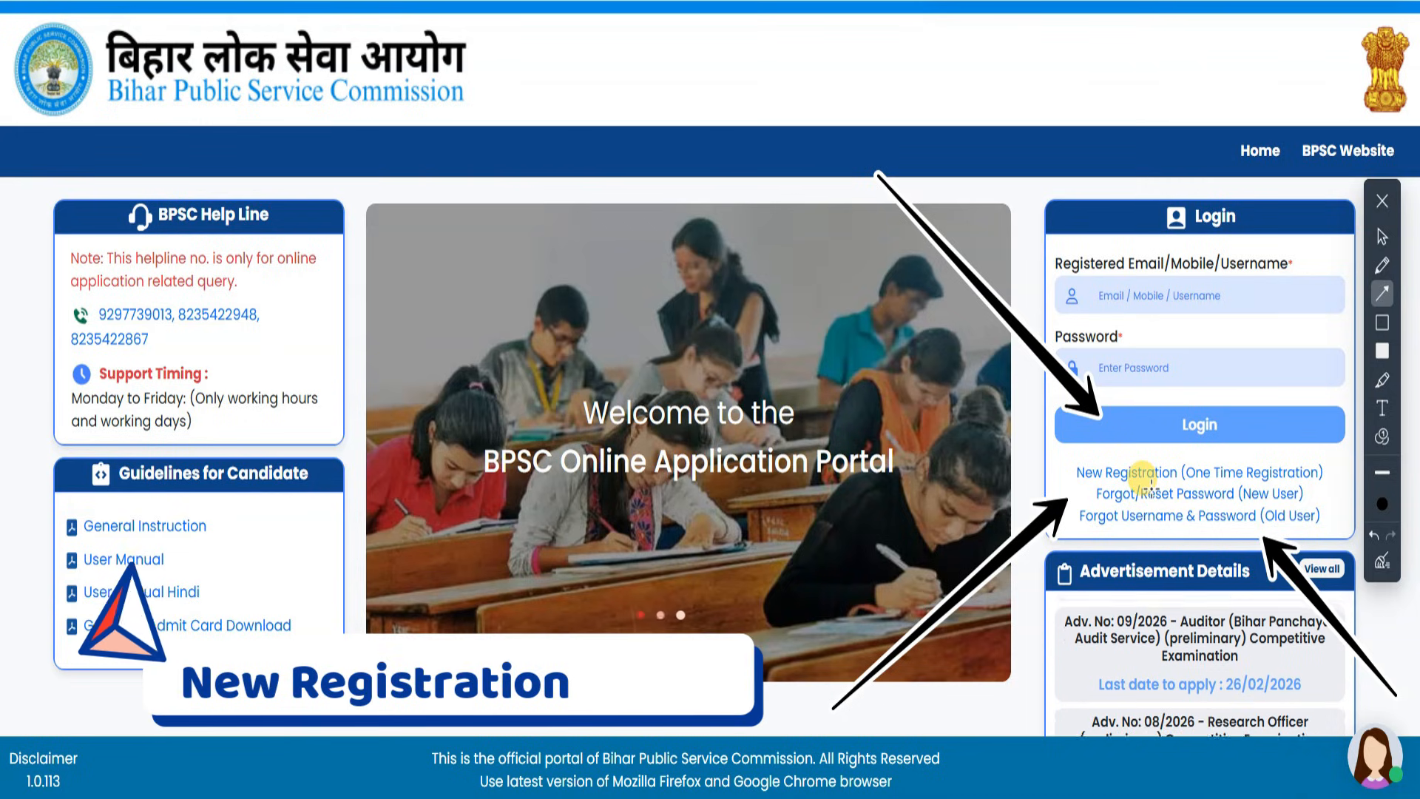
# - Open the One Time Registration form and annotate the email and mobile OTP and password fields
pyautogui.click(1126, 472)
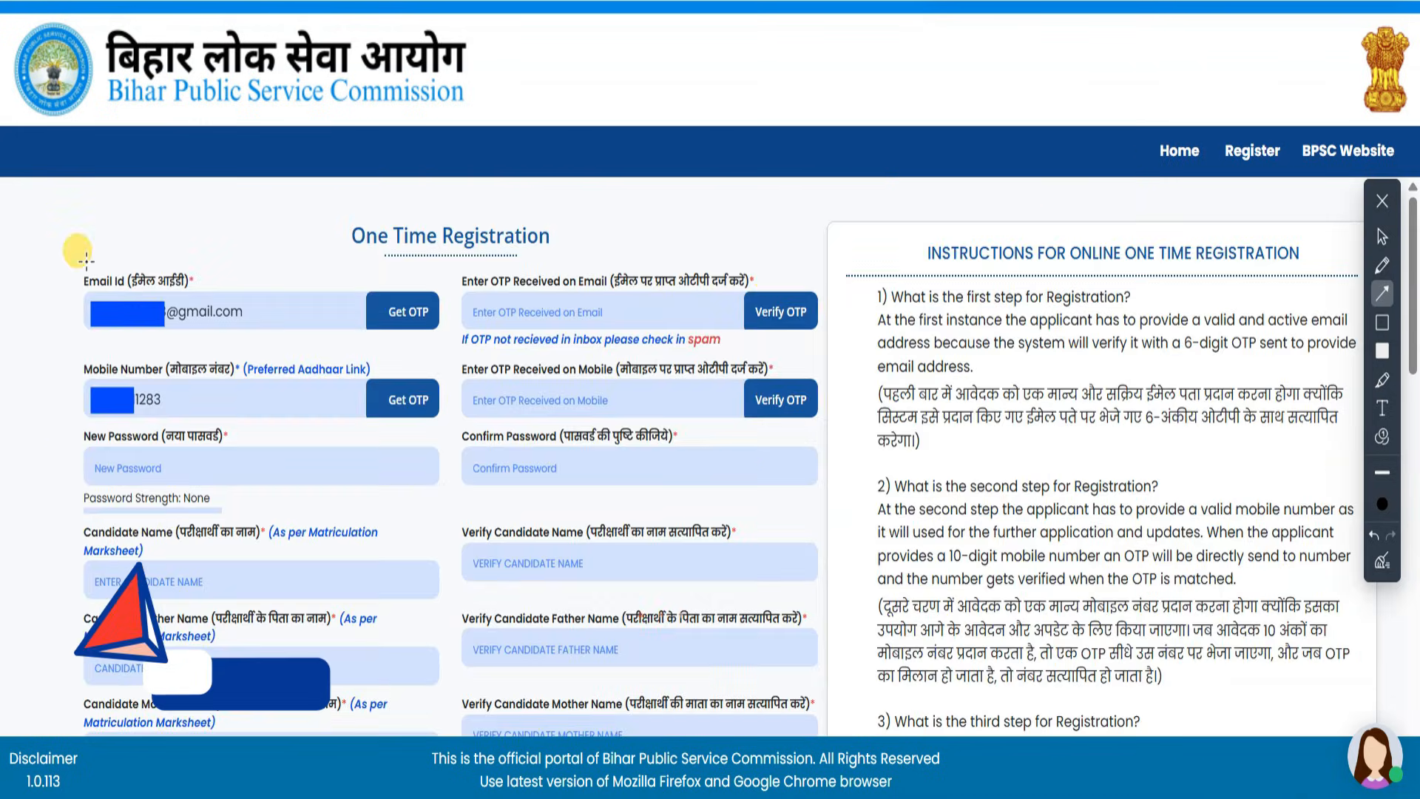
pyautogui.moveTo(30, 194); pyautogui.dragTo(96, 268)
pyautogui.moveTo(234, 189); pyautogui.dragTo(339, 270)
pyautogui.moveTo(13, 489)
pyautogui.mouseDown()
pyautogui.moveTo(38, 450)
pyautogui.moveTo(80, 430)
pyautogui.mouseUp()
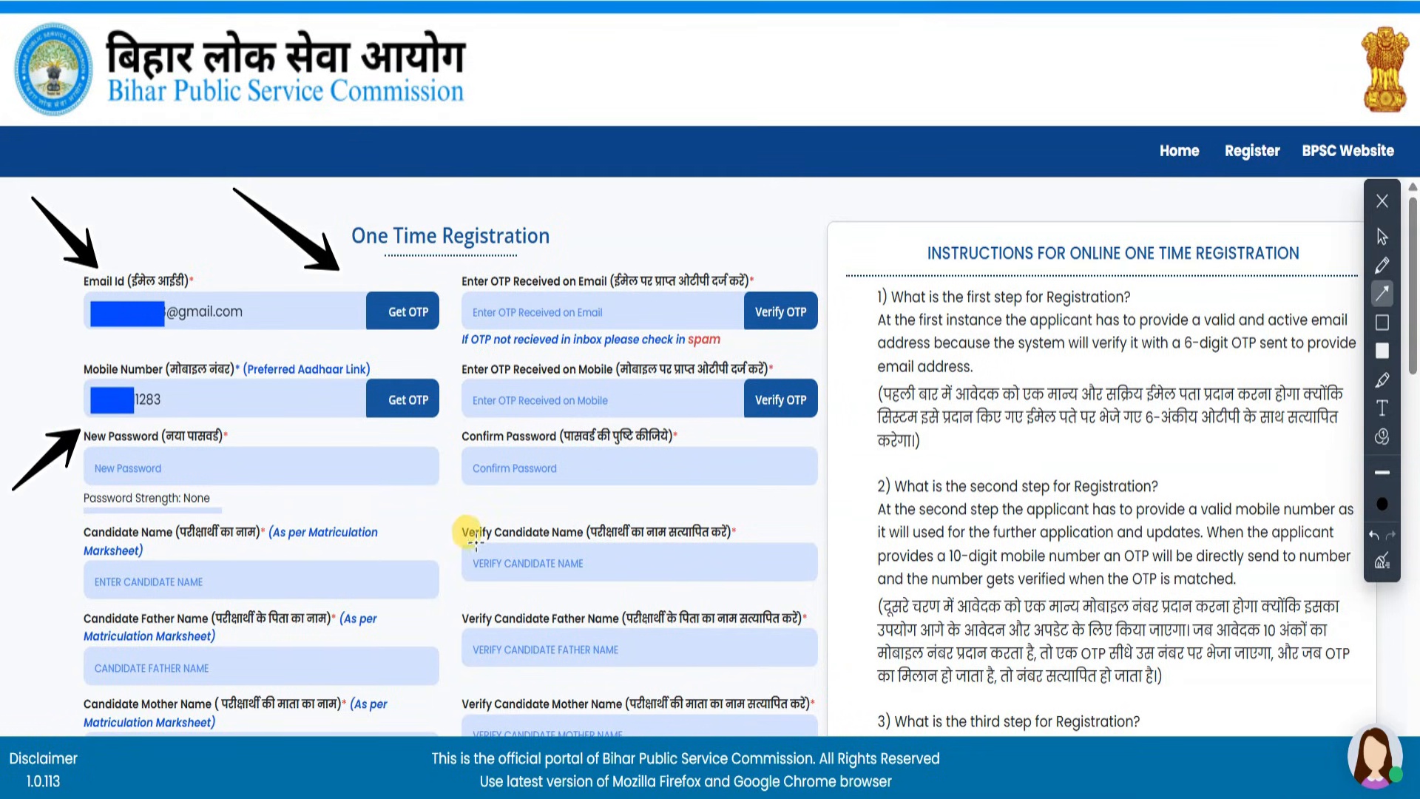
pyautogui.moveTo(464, 542)
pyautogui.mouseDown()
pyautogui.moveTo(422, 412)
pyautogui.moveTo(429, 448)
pyautogui.mouseUp()
pyautogui.moveTo(428, 623); pyautogui.dragTo(371, 499)
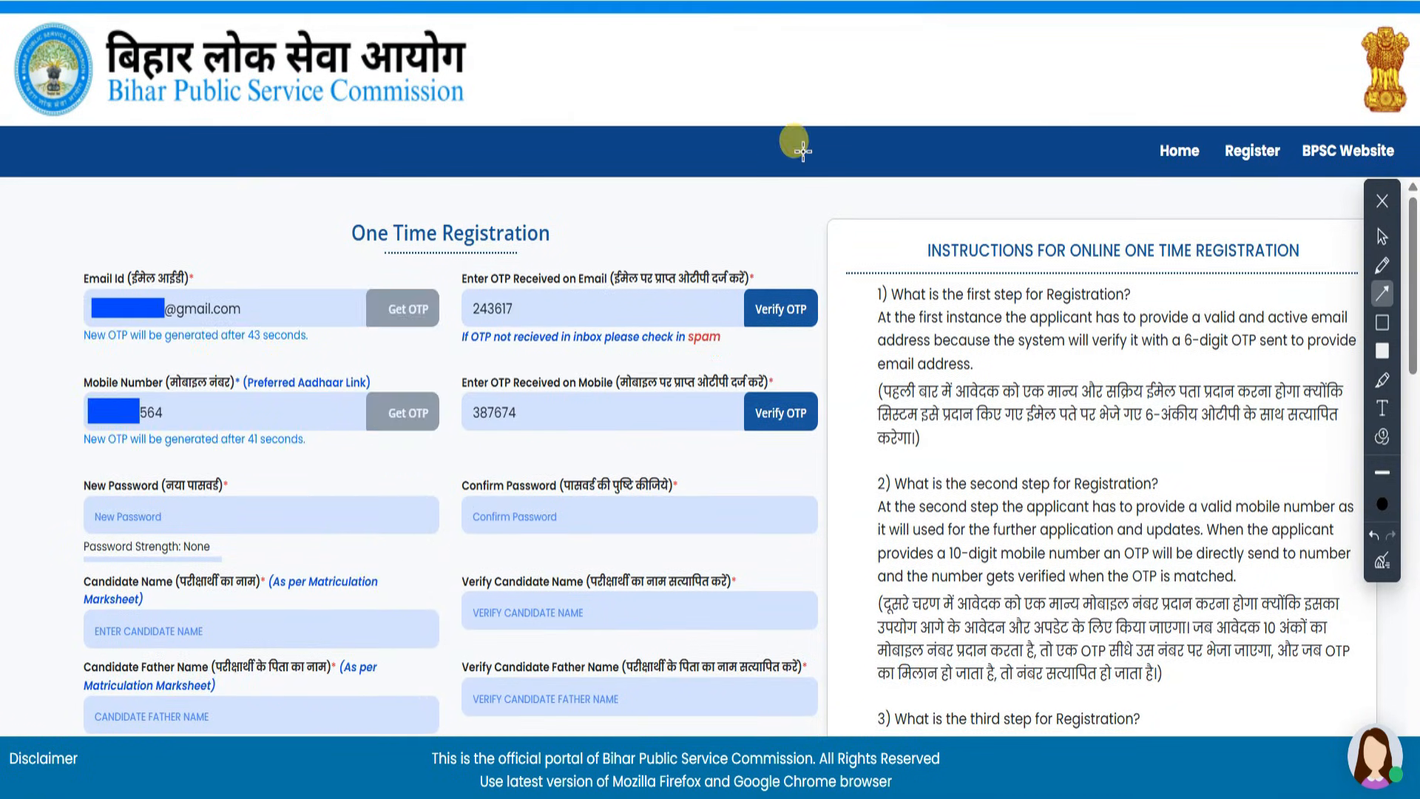
pyautogui.moveTo(803, 152); pyautogui.dragTo(698, 244)
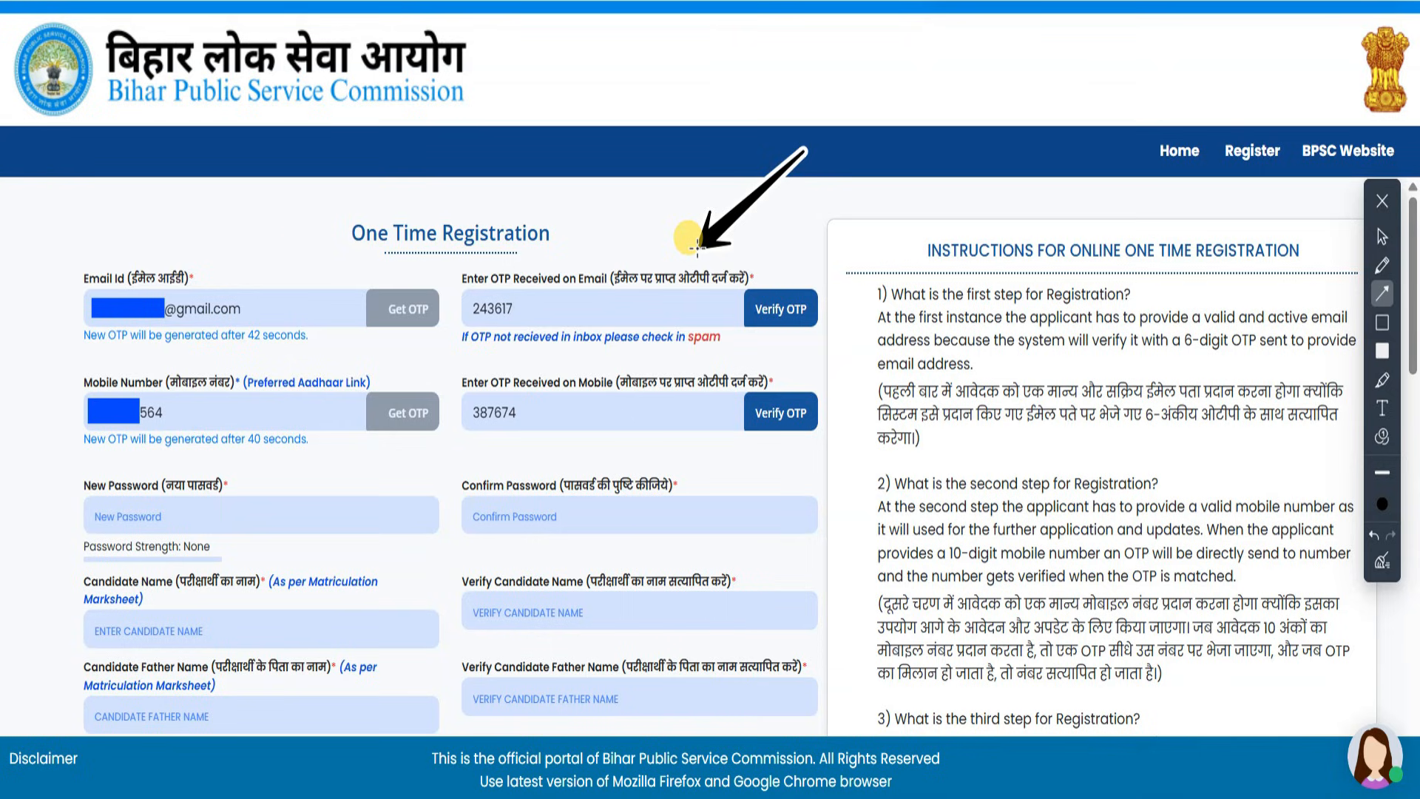
pyautogui.moveTo(938, 532); pyautogui.dragTo(740, 463)
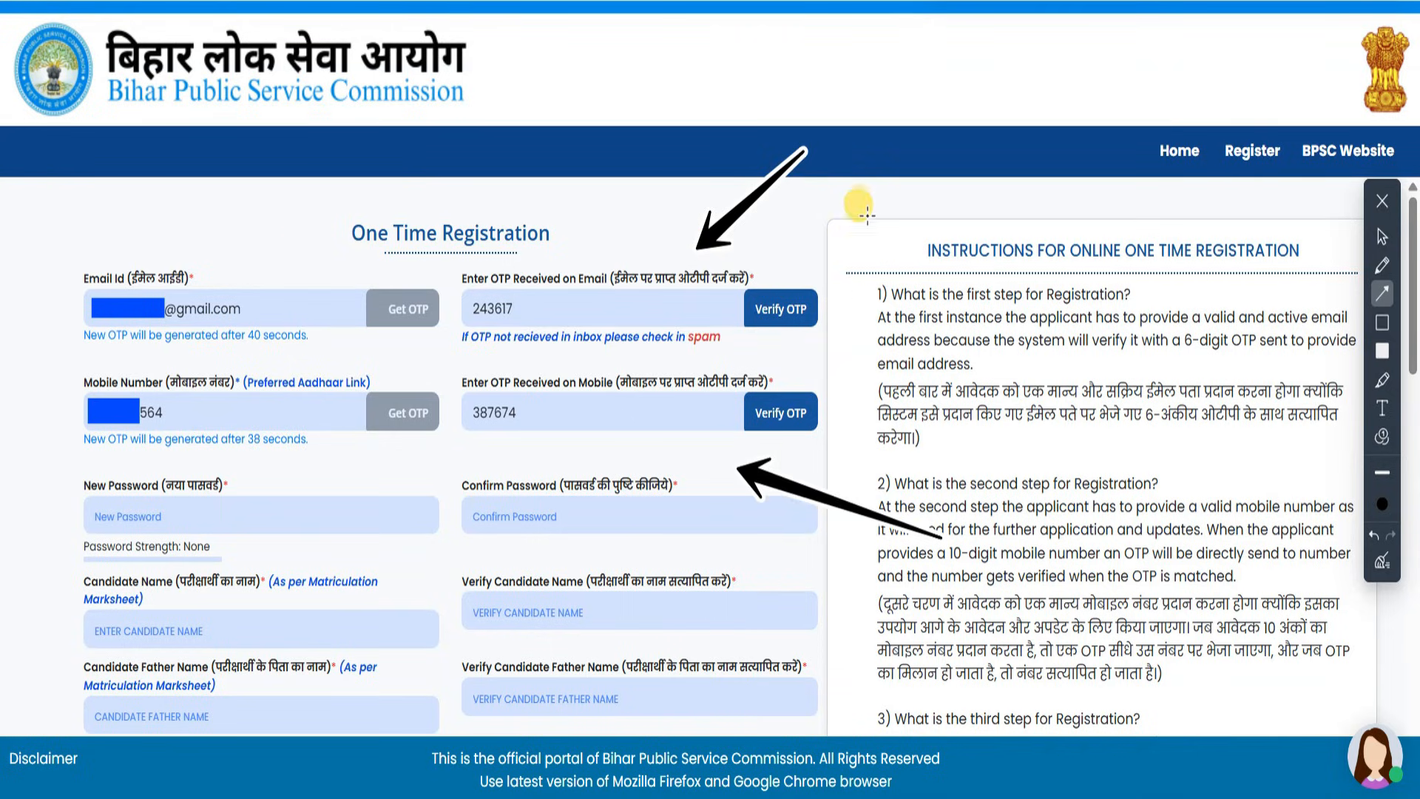
pyautogui.moveTo(875, 198); pyautogui.dragTo(830, 272)
pyautogui.moveTo(917, 429)
pyautogui.mouseDown()
pyautogui.moveTo(899, 402)
pyautogui.moveTo(847, 385)
pyautogui.mouseUp()
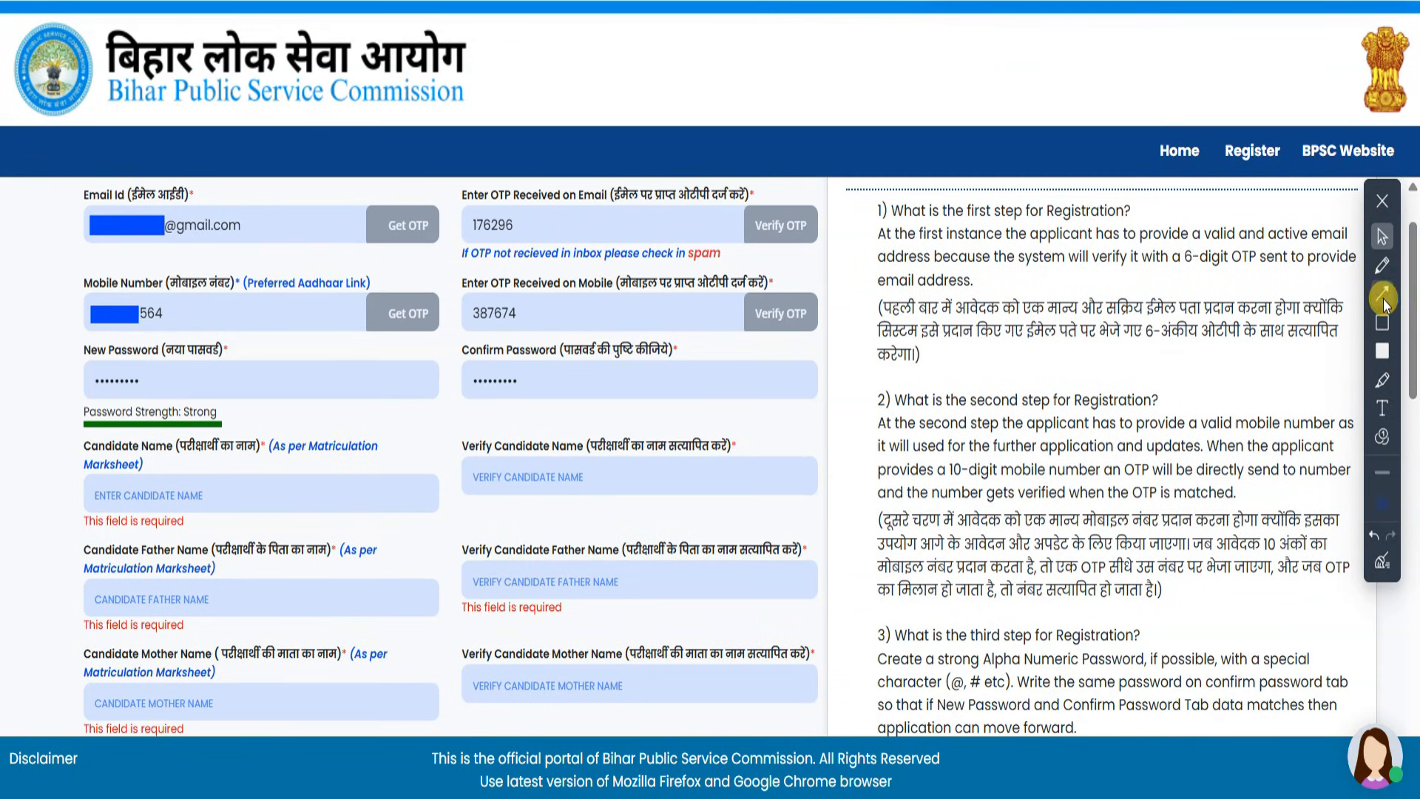
pyautogui.click(1384, 299)
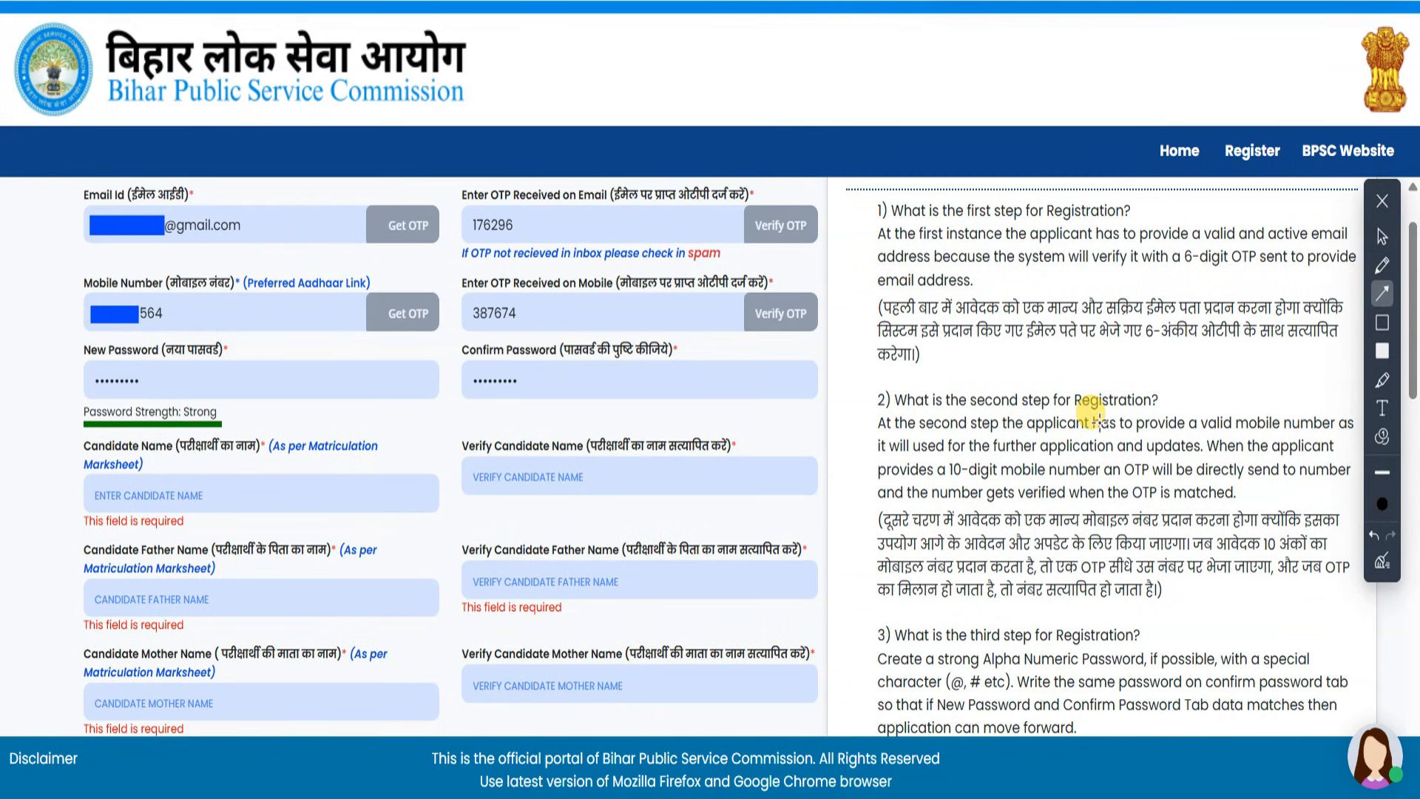
# - Enter the father's name in both the name and Verify fields
pyautogui.moveTo(11, 275); pyautogui.dragTo(56, 346)
pyautogui.moveTo(925, 365); pyautogui.dragTo(804, 375)
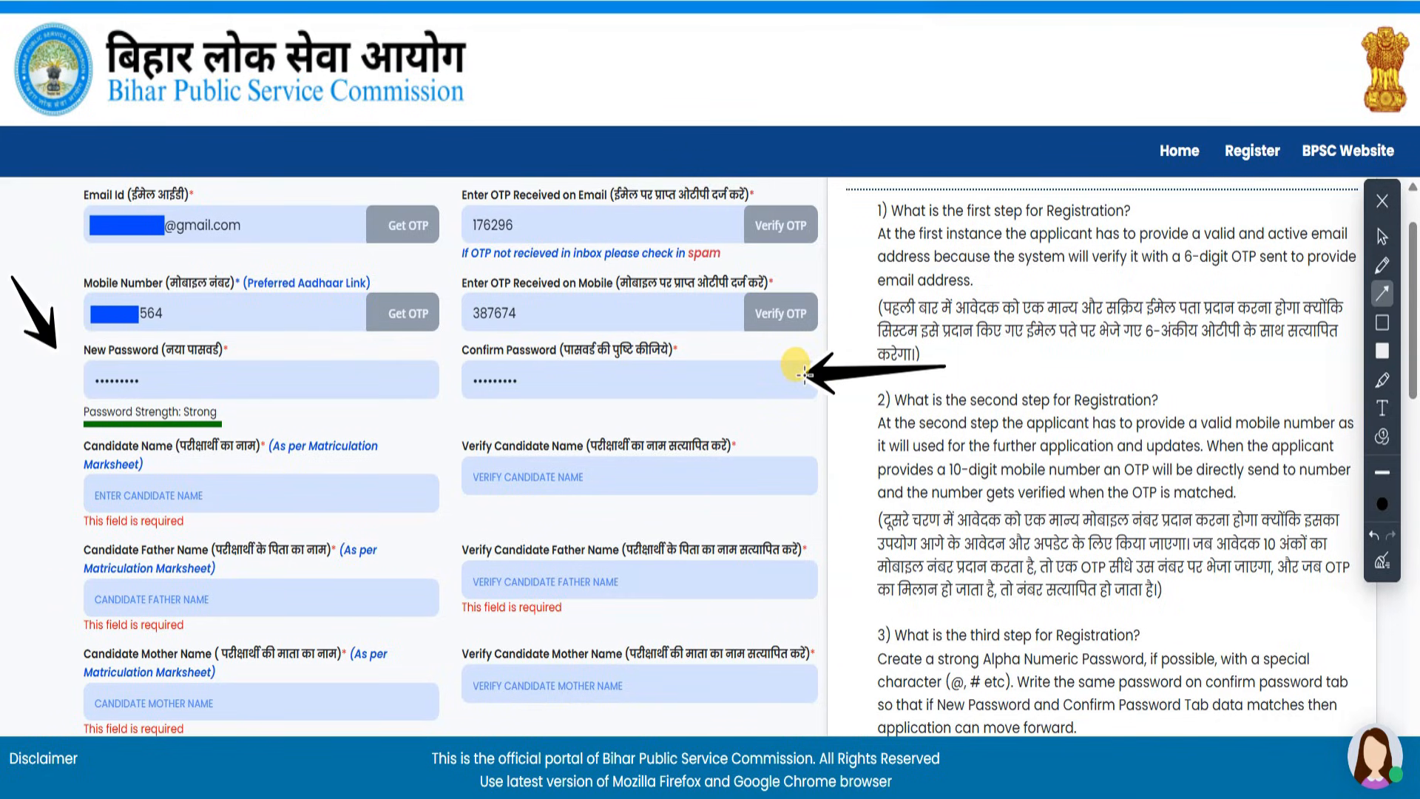
pyautogui.click(1381, 236)
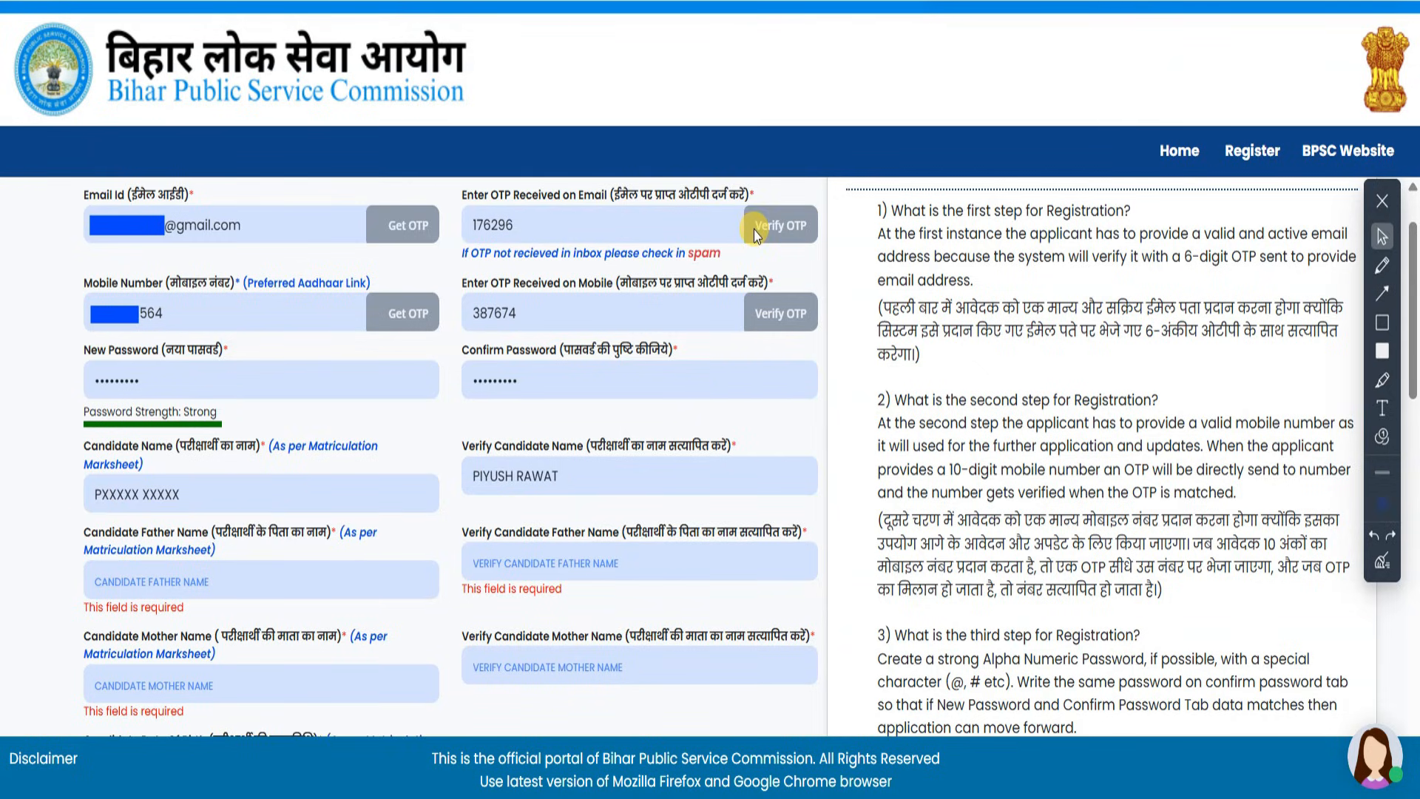
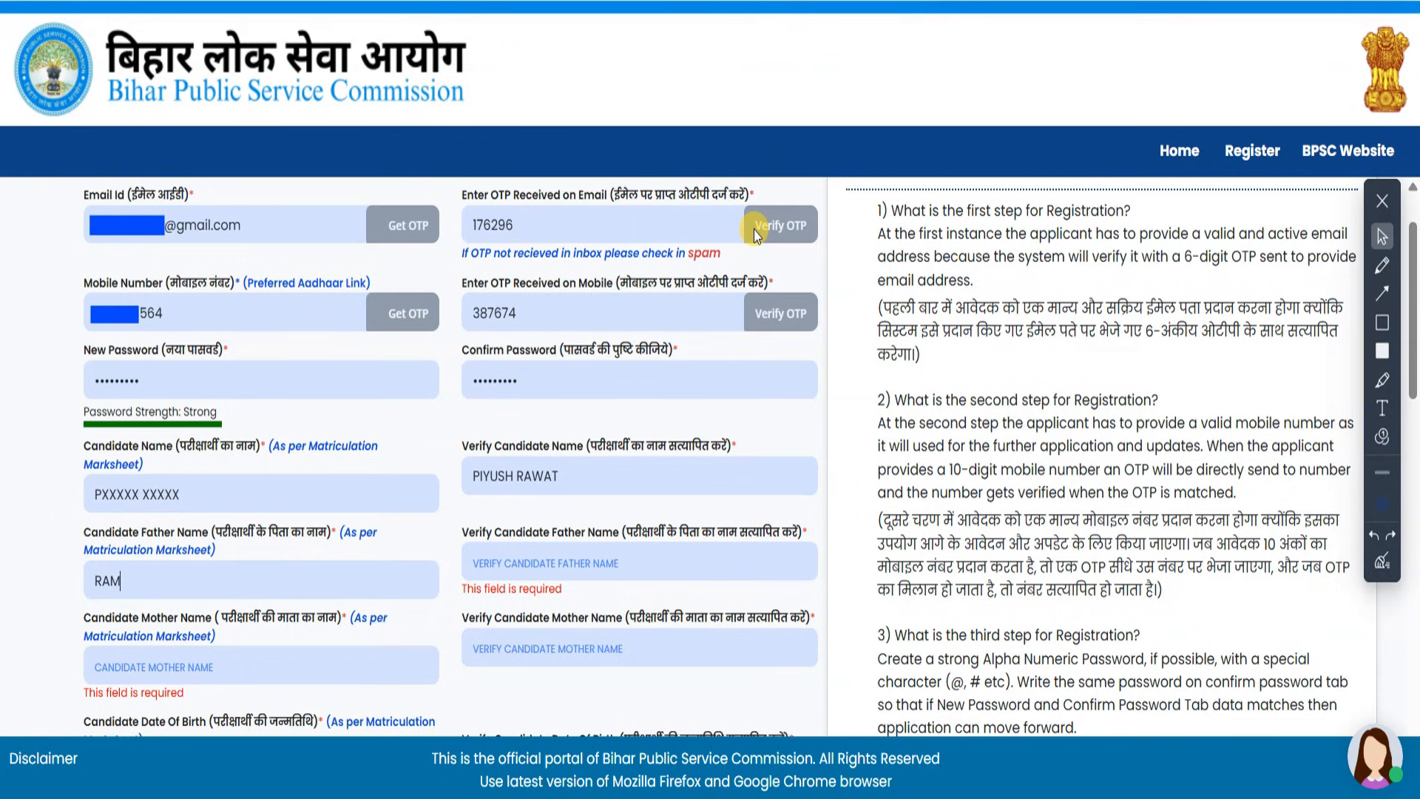
pyautogui.press('Tab')
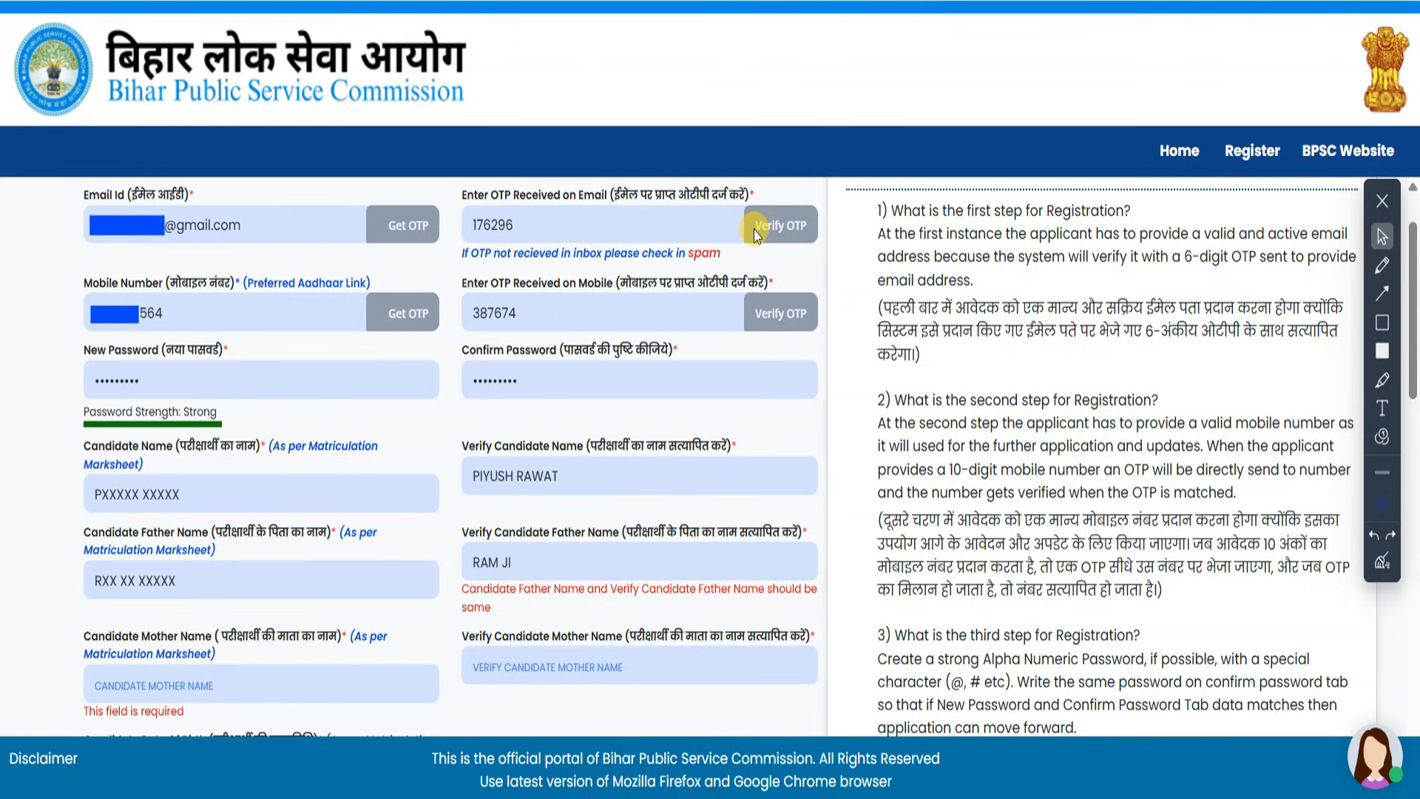
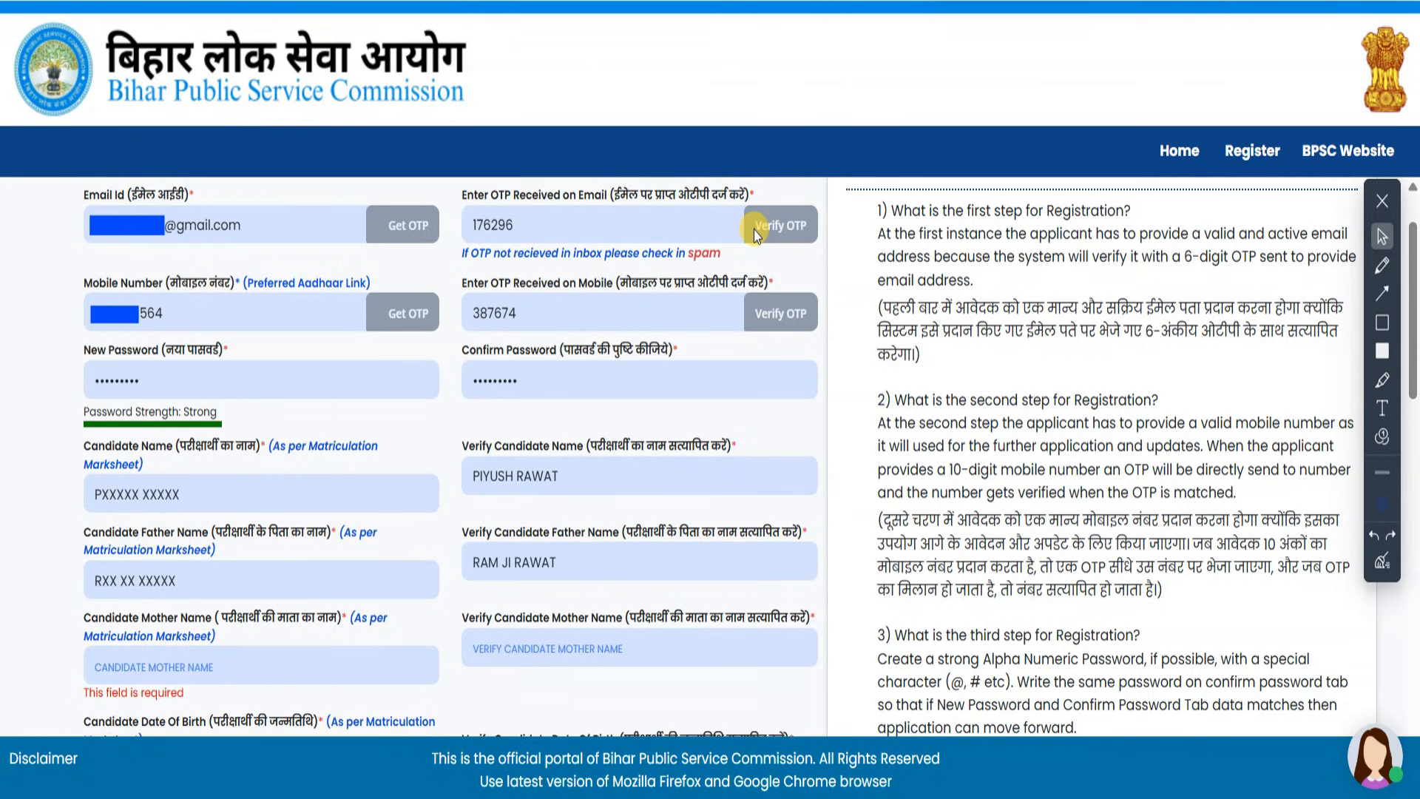
# - Enter the mother's name in both the name and Verify fields
pyautogui.click(269, 670)
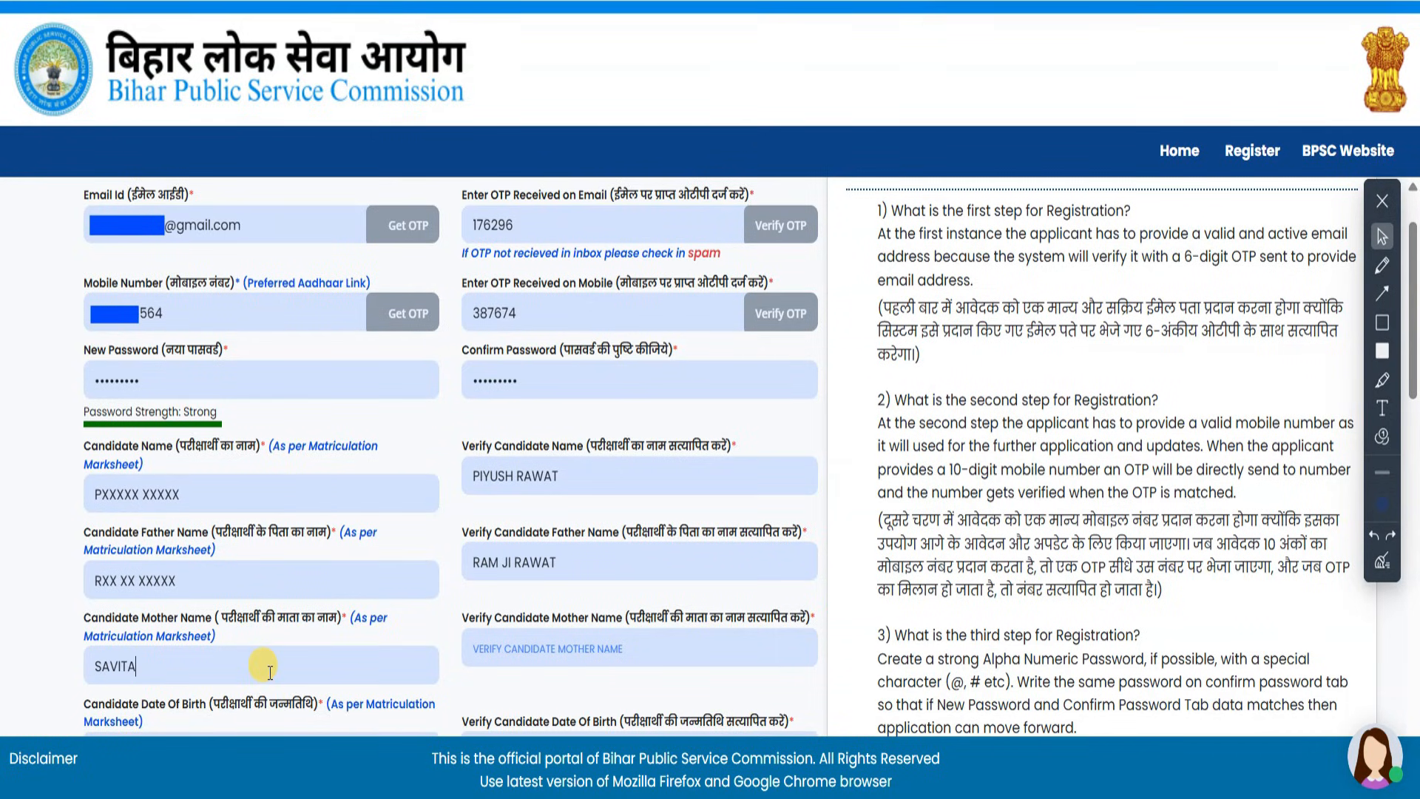
pyautogui.press('Tab')
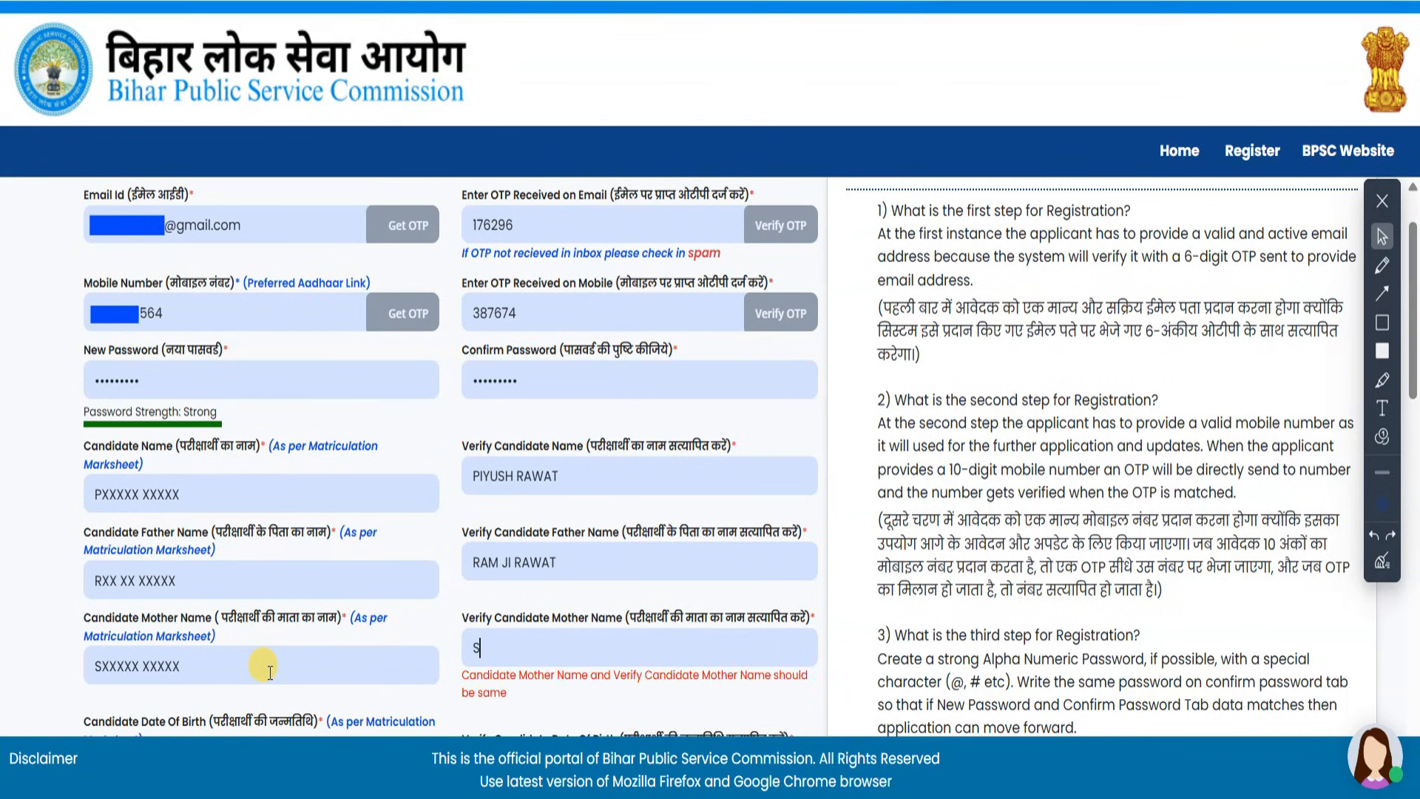
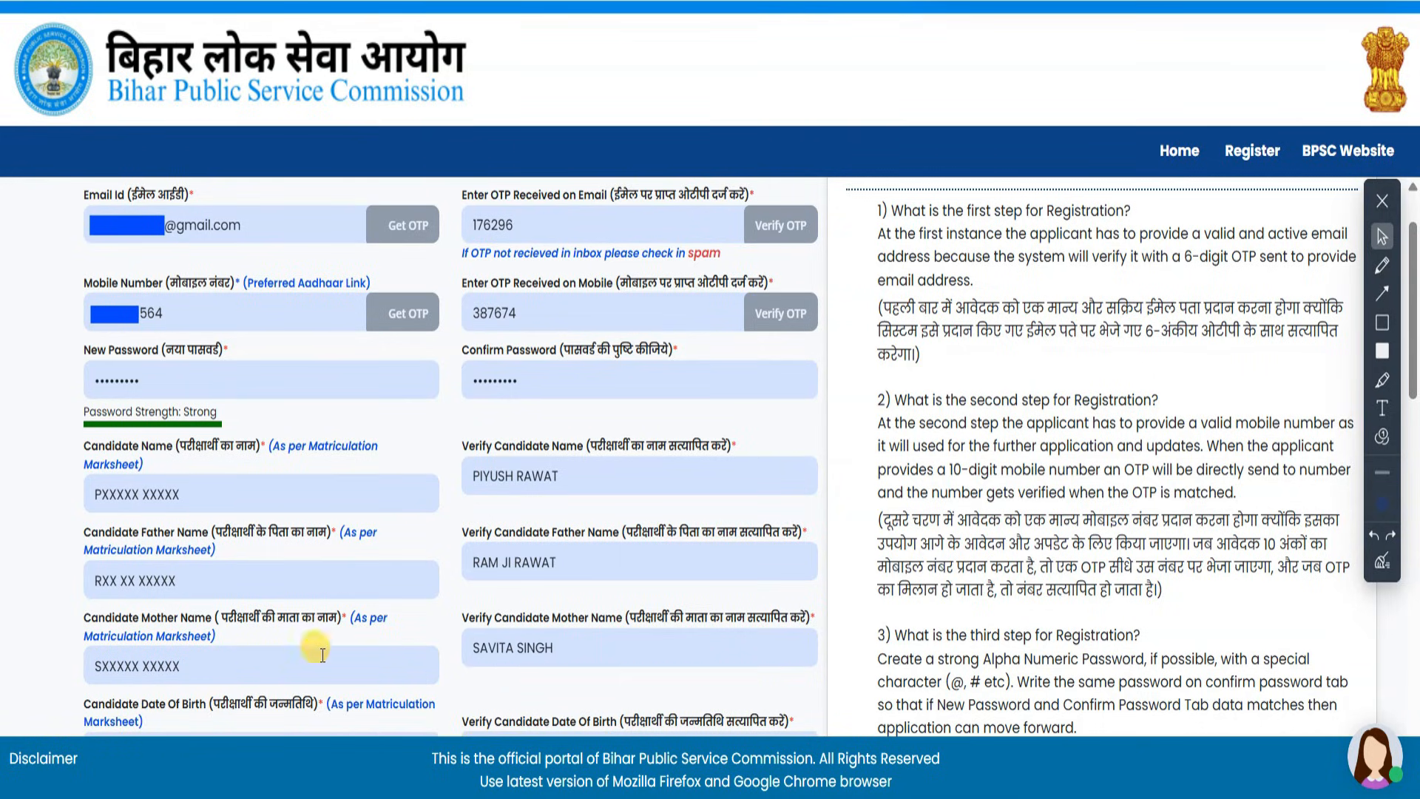
pyautogui.scroll(-6, 910, 251)
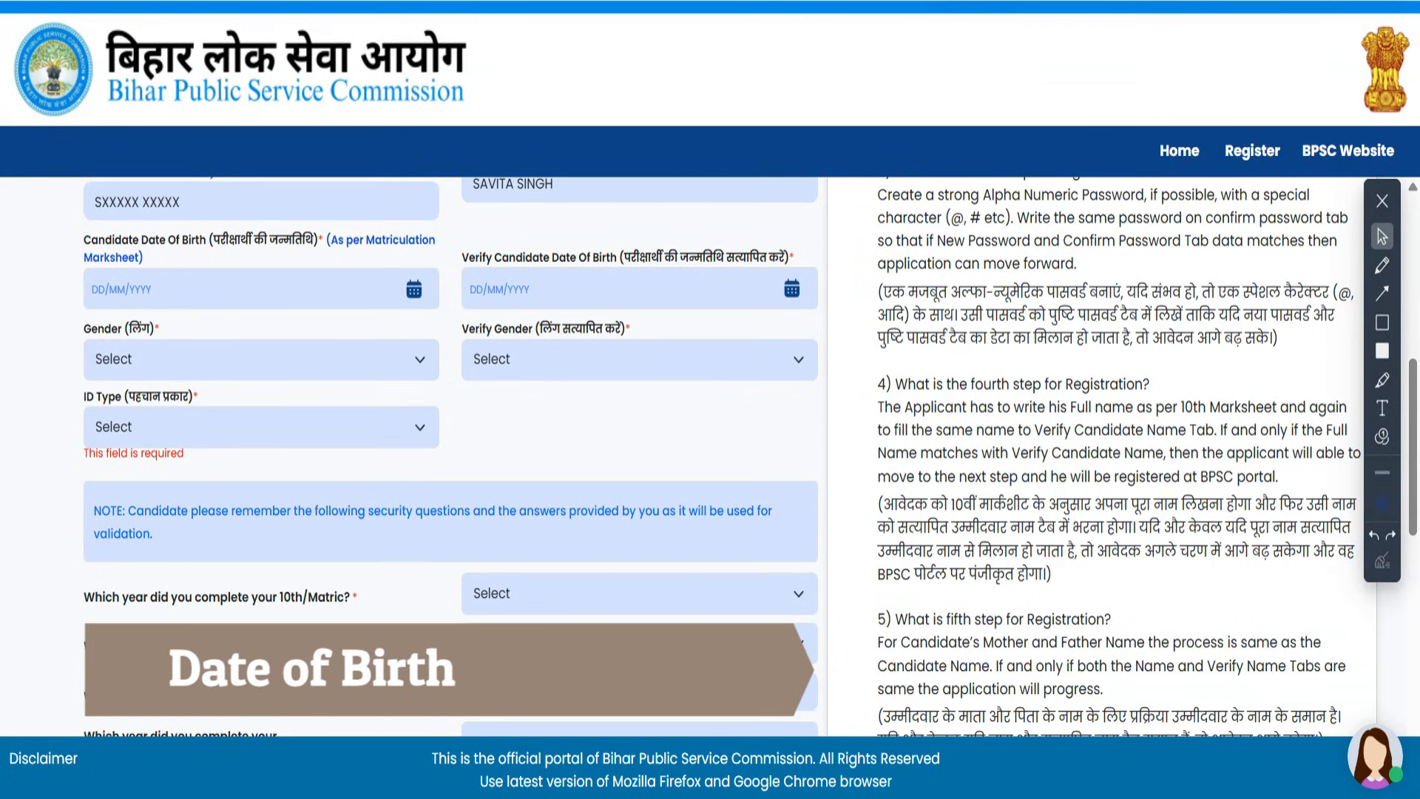
pyautogui.click(413, 289)
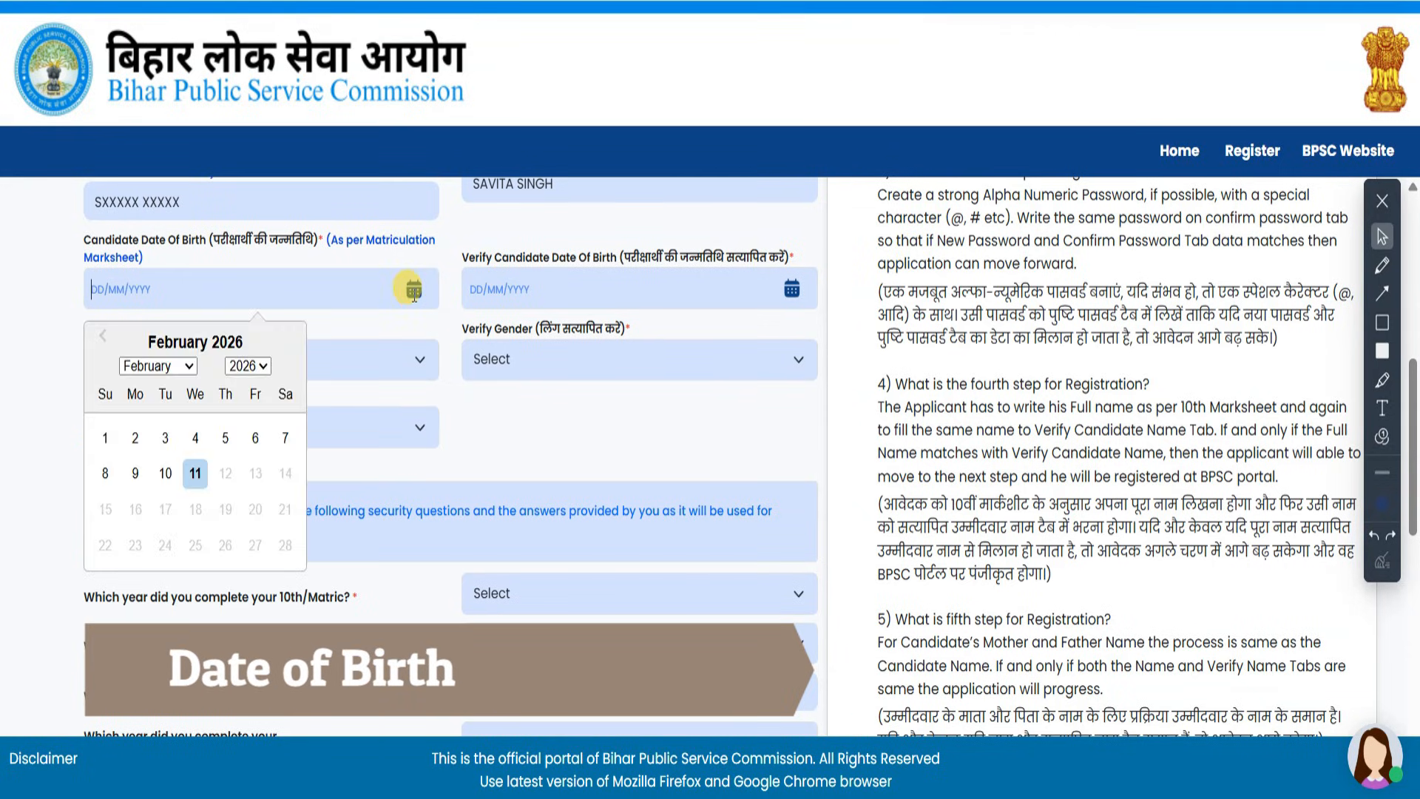
pyautogui.click(247, 365)
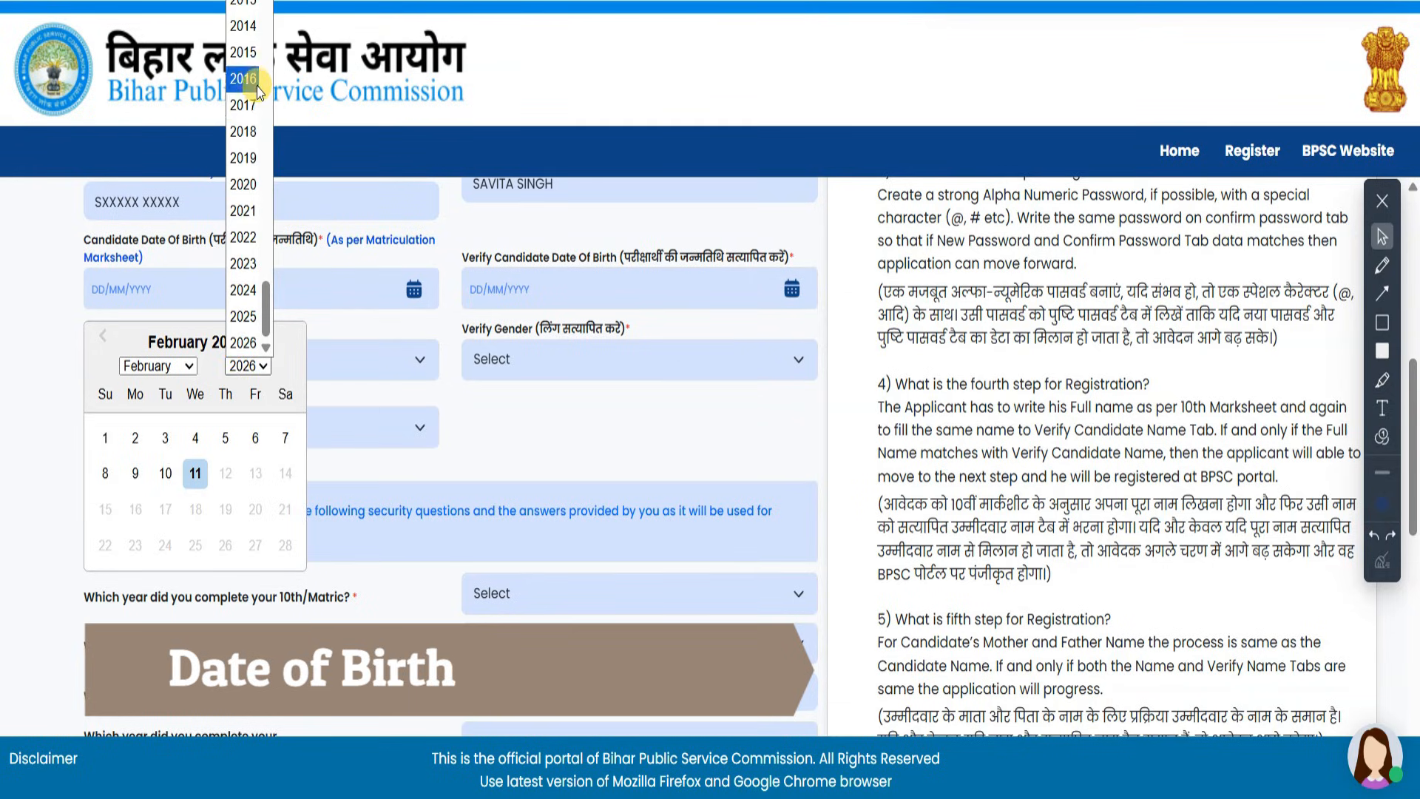
pyautogui.scroll(6, 246, 104)
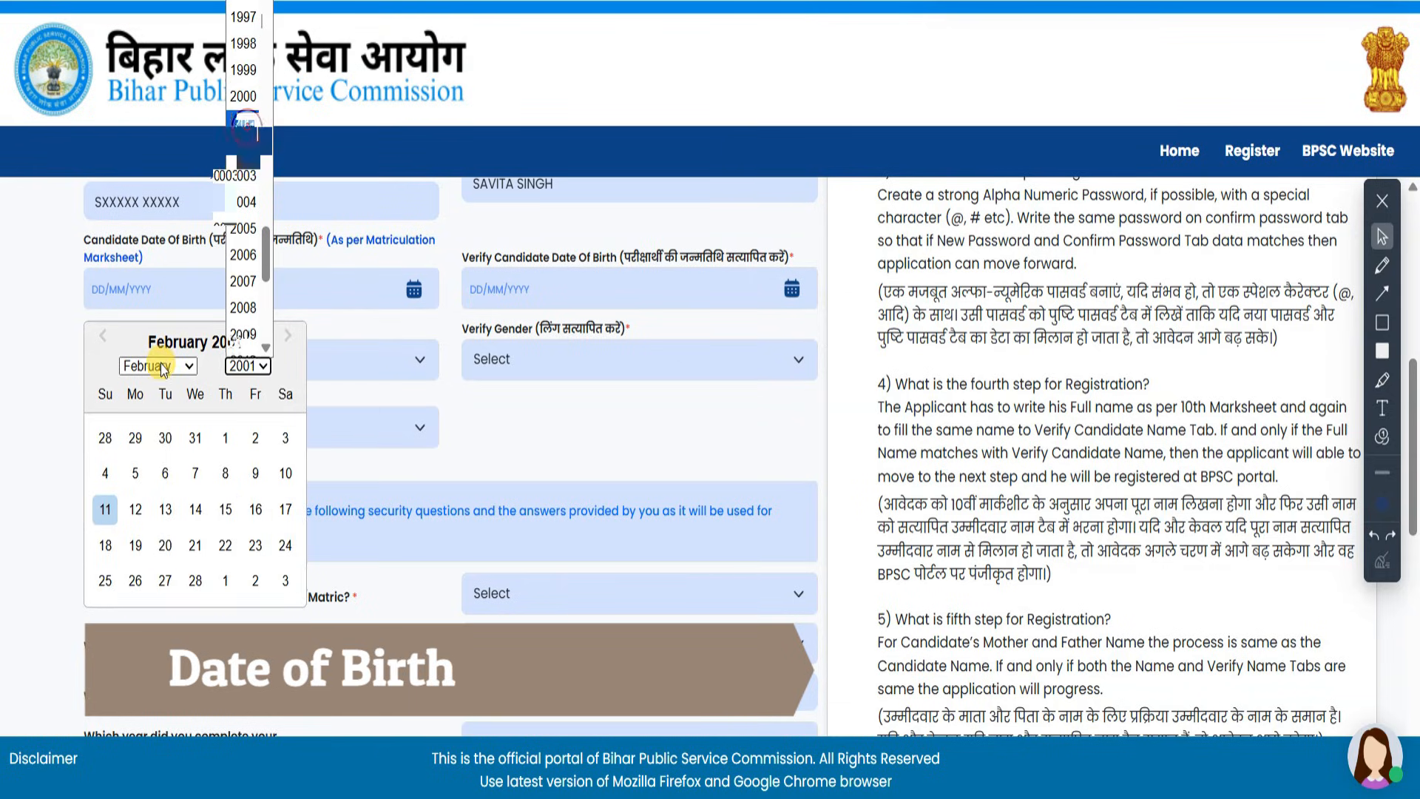
pyautogui.click(244, 123)
pyautogui.click(201, 470)
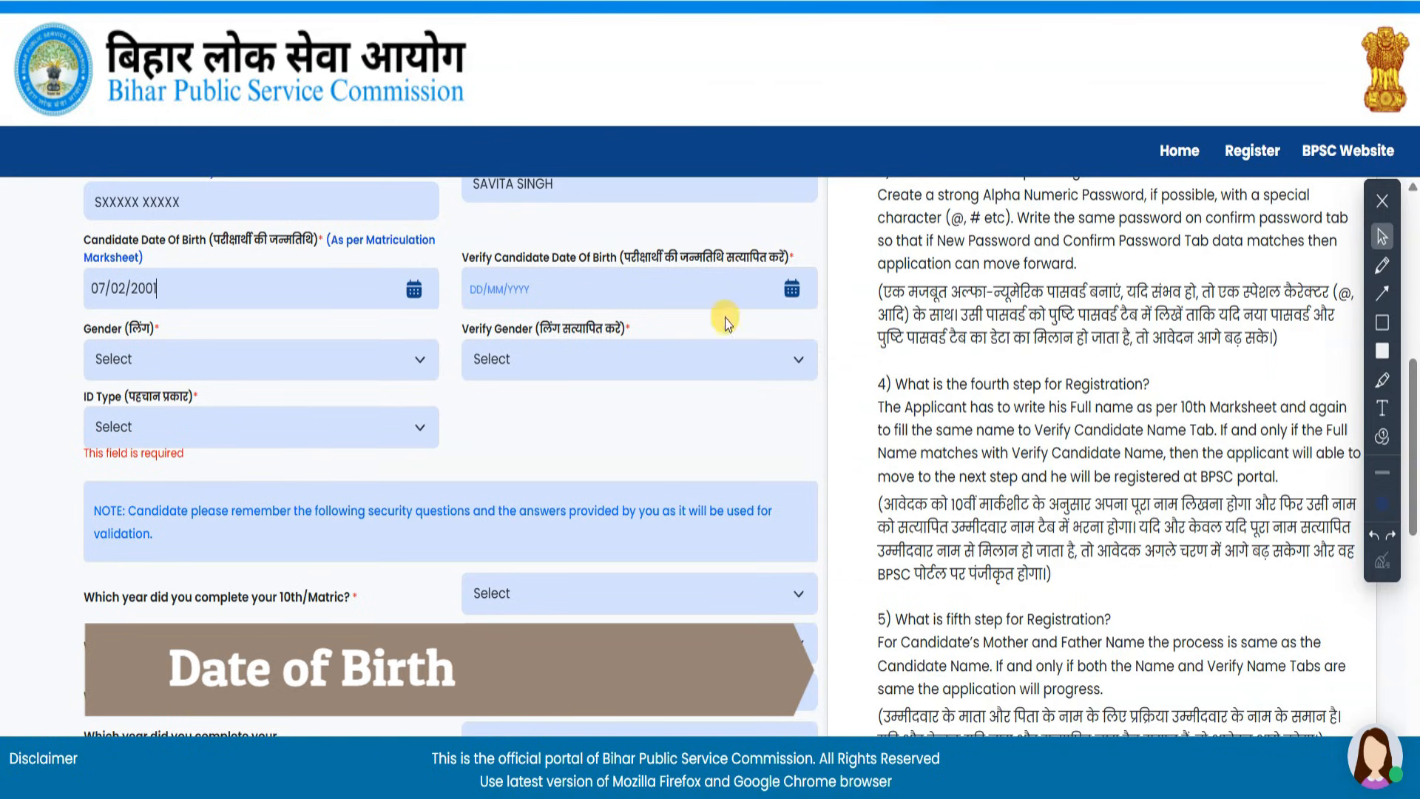
pyautogui.click(788, 290)
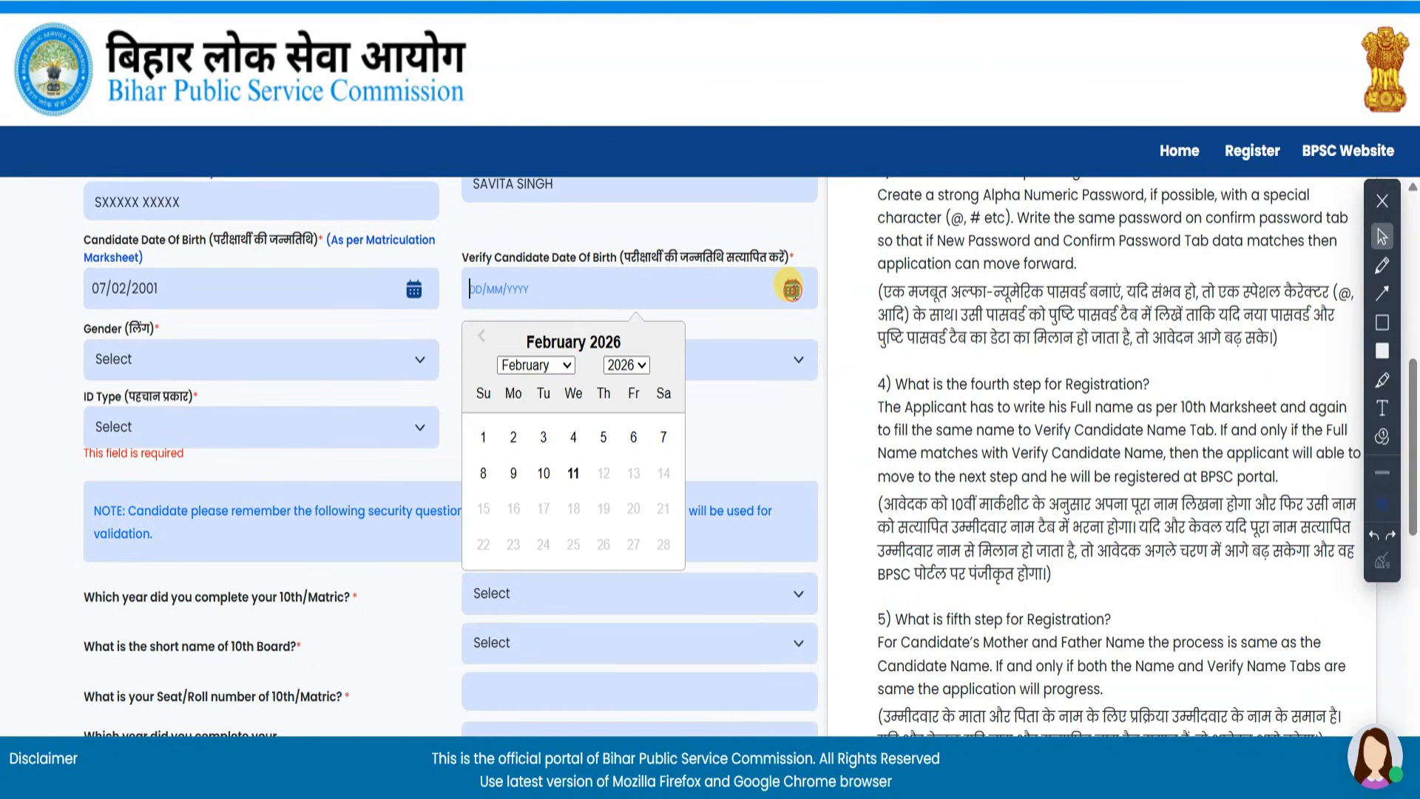
pyautogui.click(639, 367)
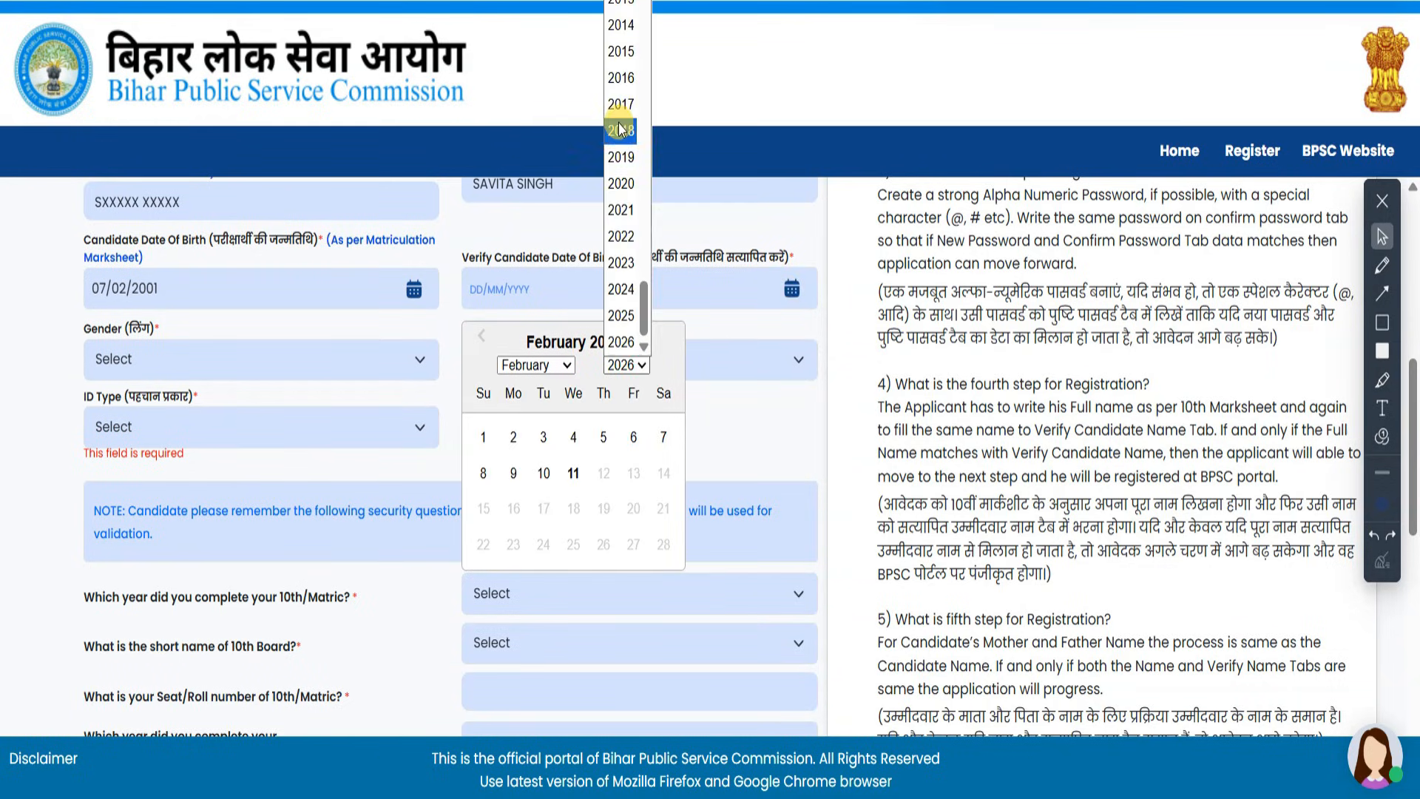
pyautogui.scroll(3, 625, 111)
pyautogui.scroll(3, 629, 111)
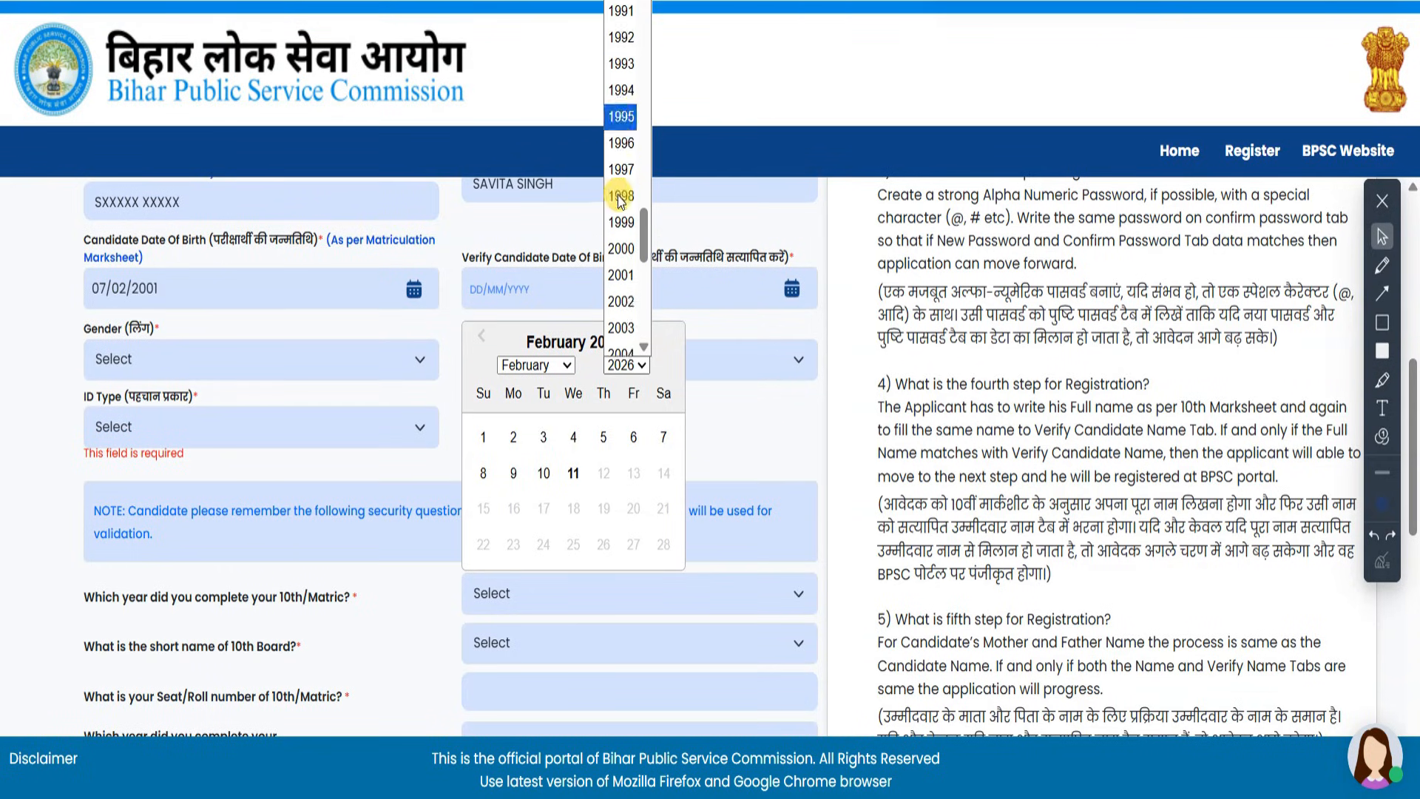
pyautogui.click(621, 122)
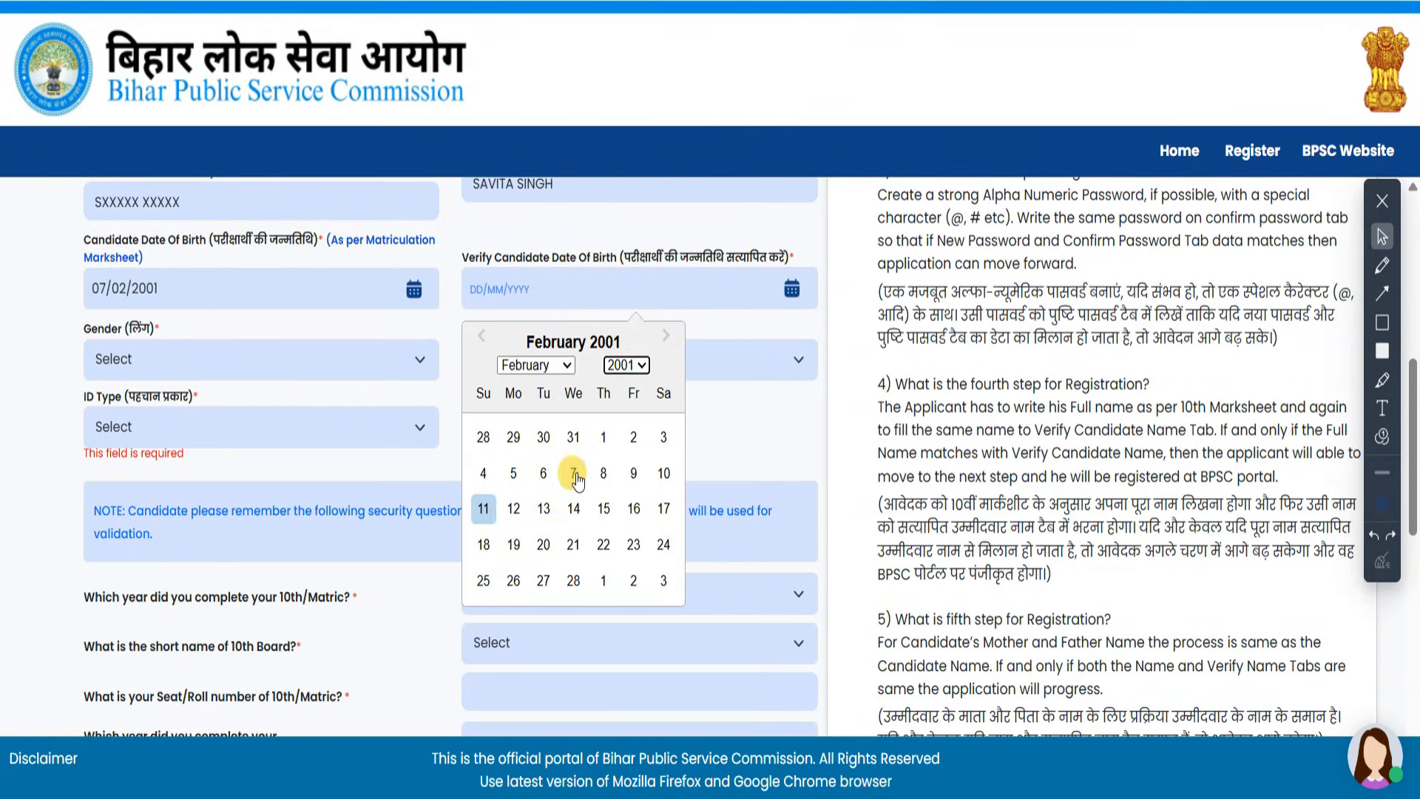
pyautogui.click(577, 472)
# - Set Gender and Verify Gender to Male
pyautogui.click(235, 349)
pyautogui.click(235, 418)
pyautogui.click(545, 361)
pyautogui.click(552, 422)
pyautogui.click(294, 432)
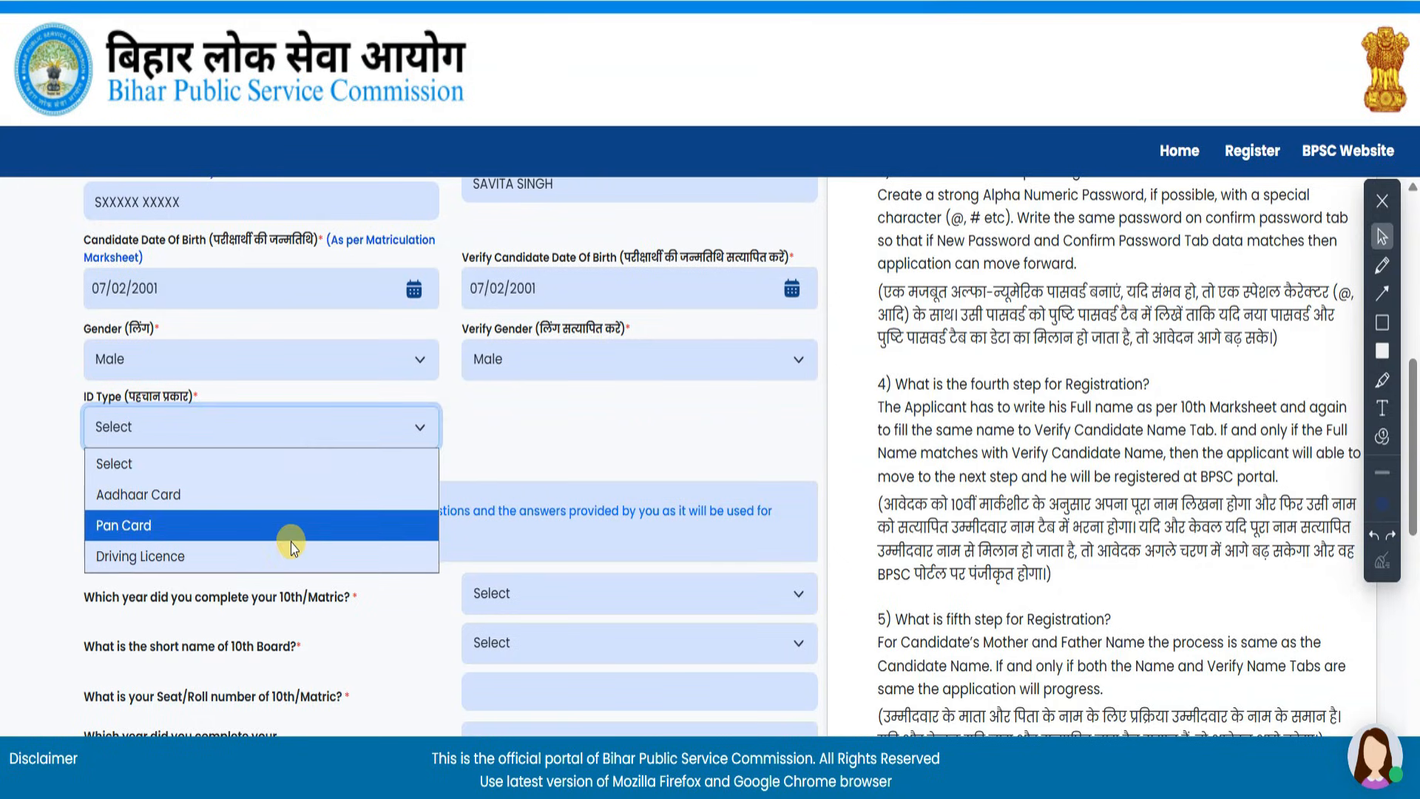
# - Choose Aadhaar Card as ID type, 10th completion year 2016 and State Board
pyautogui.click(287, 498)
pyautogui.scroll(-4, 287, 500)
pyautogui.click(552, 318)
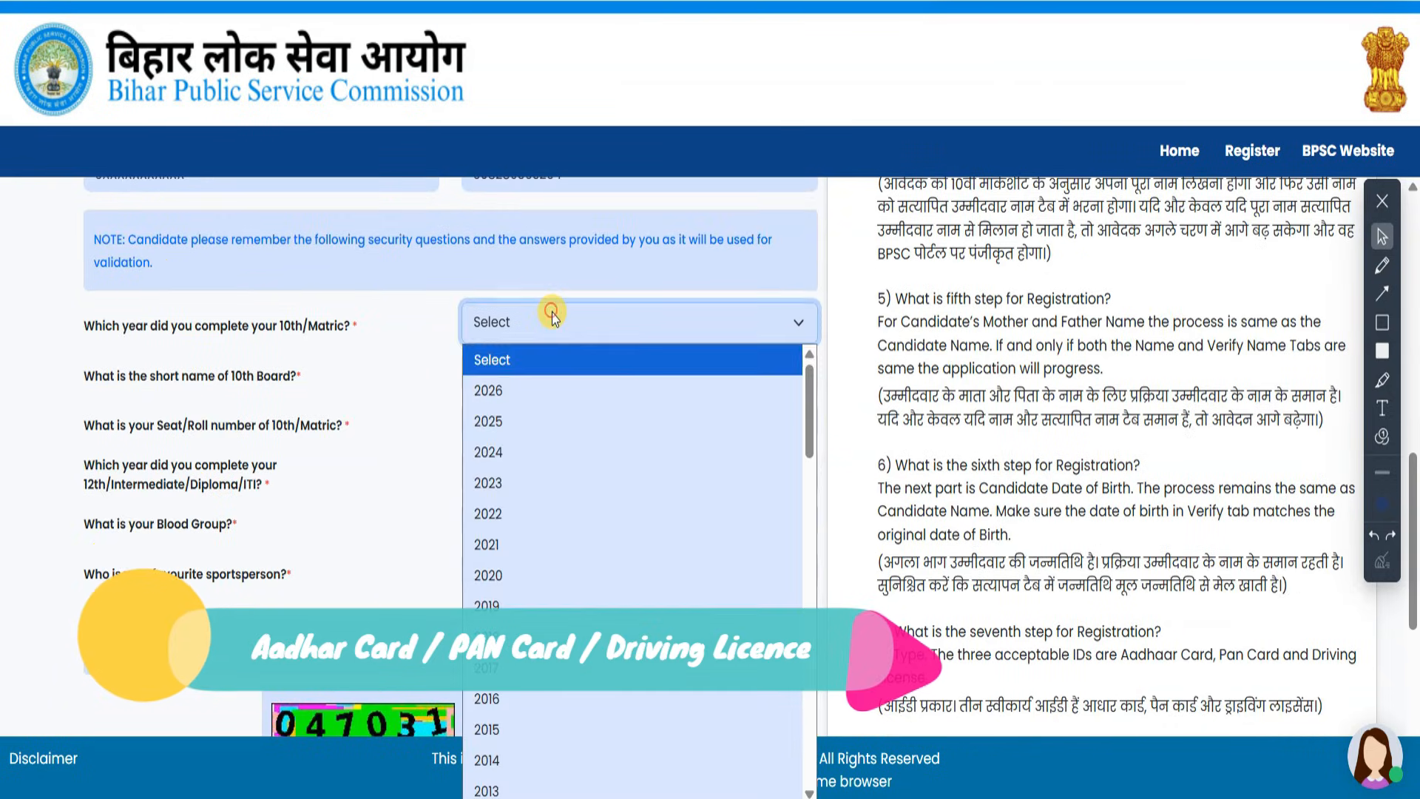
pyautogui.click(556, 699)
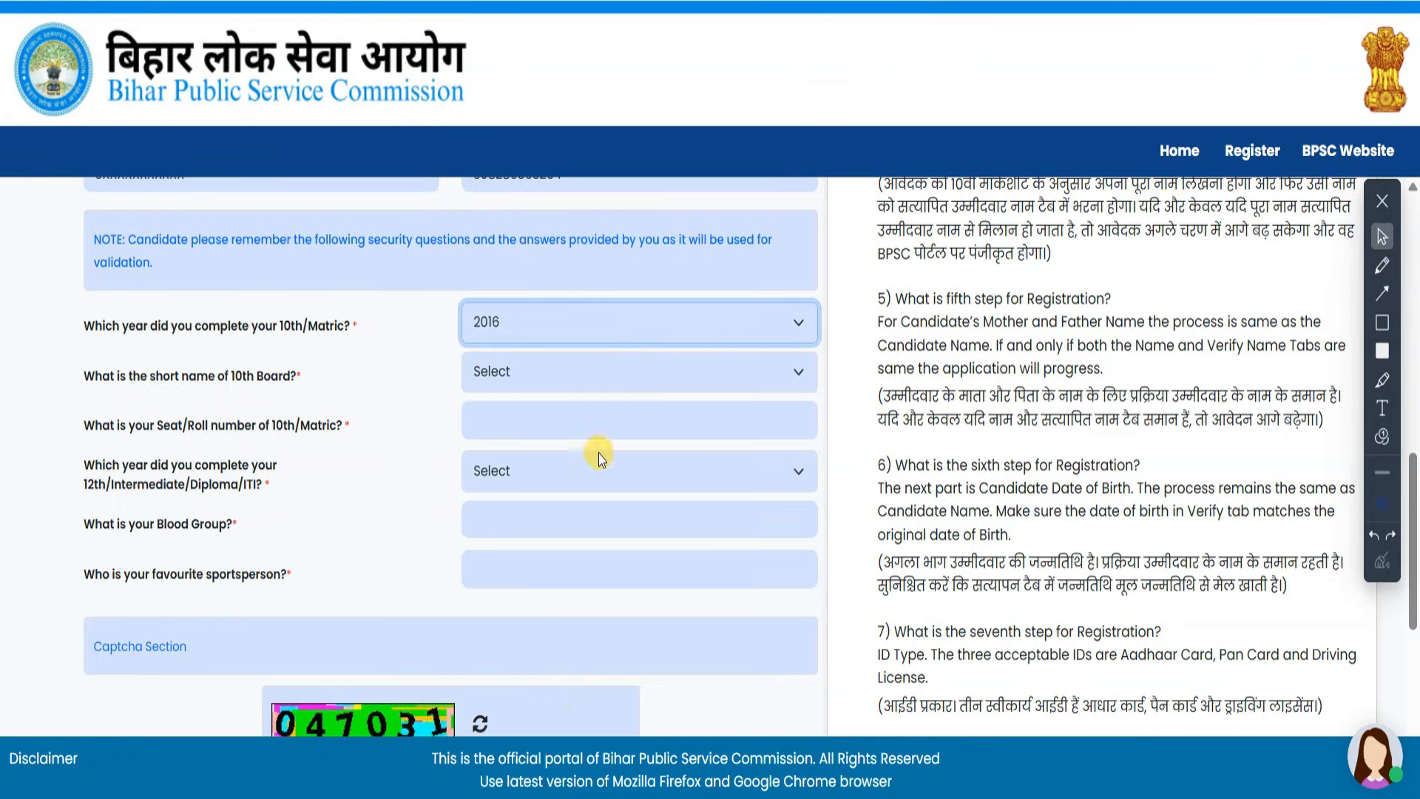
pyautogui.click(608, 377)
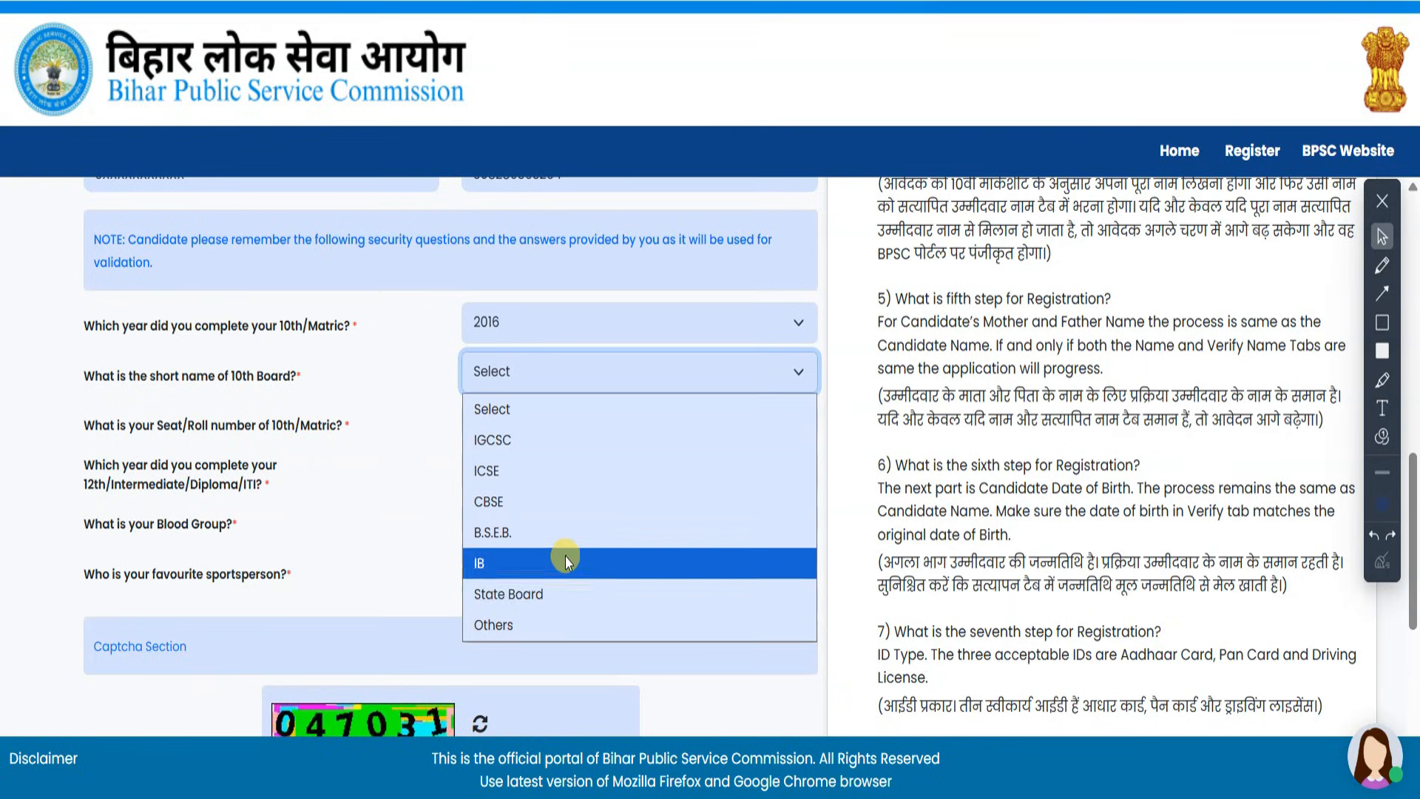
pyautogui.click(557, 595)
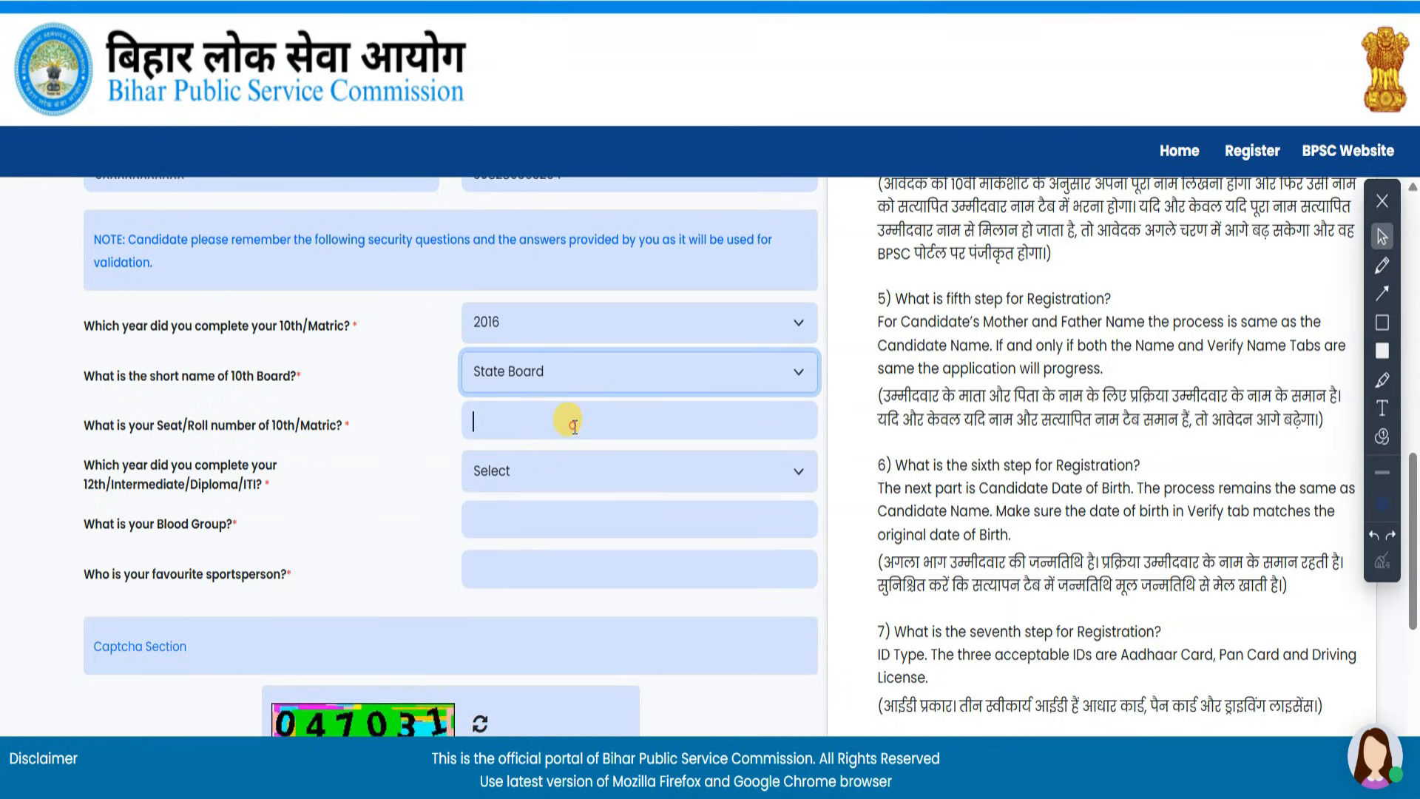
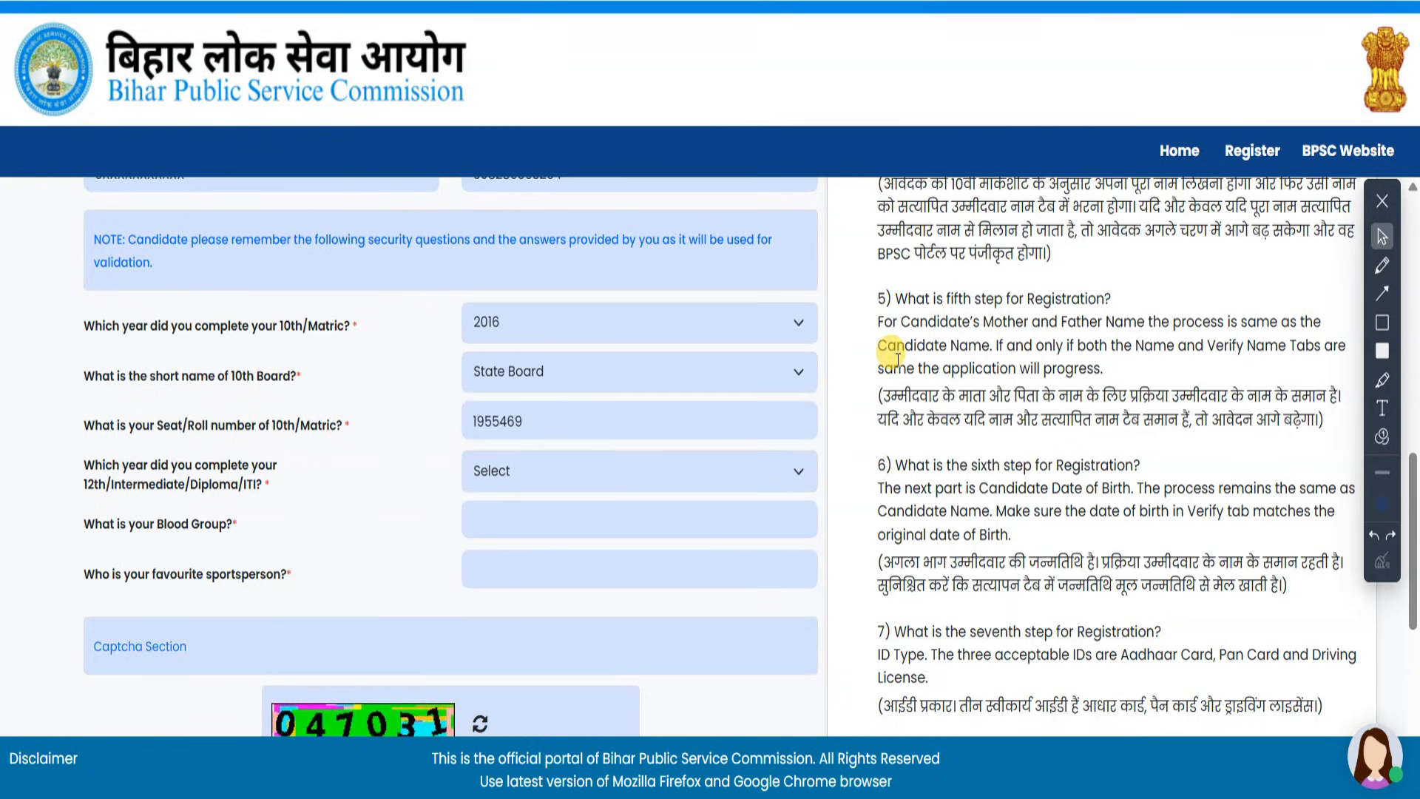
# - Paste the 10th roll number and set the 12th completion year to 2018
pyautogui.click(611, 472)
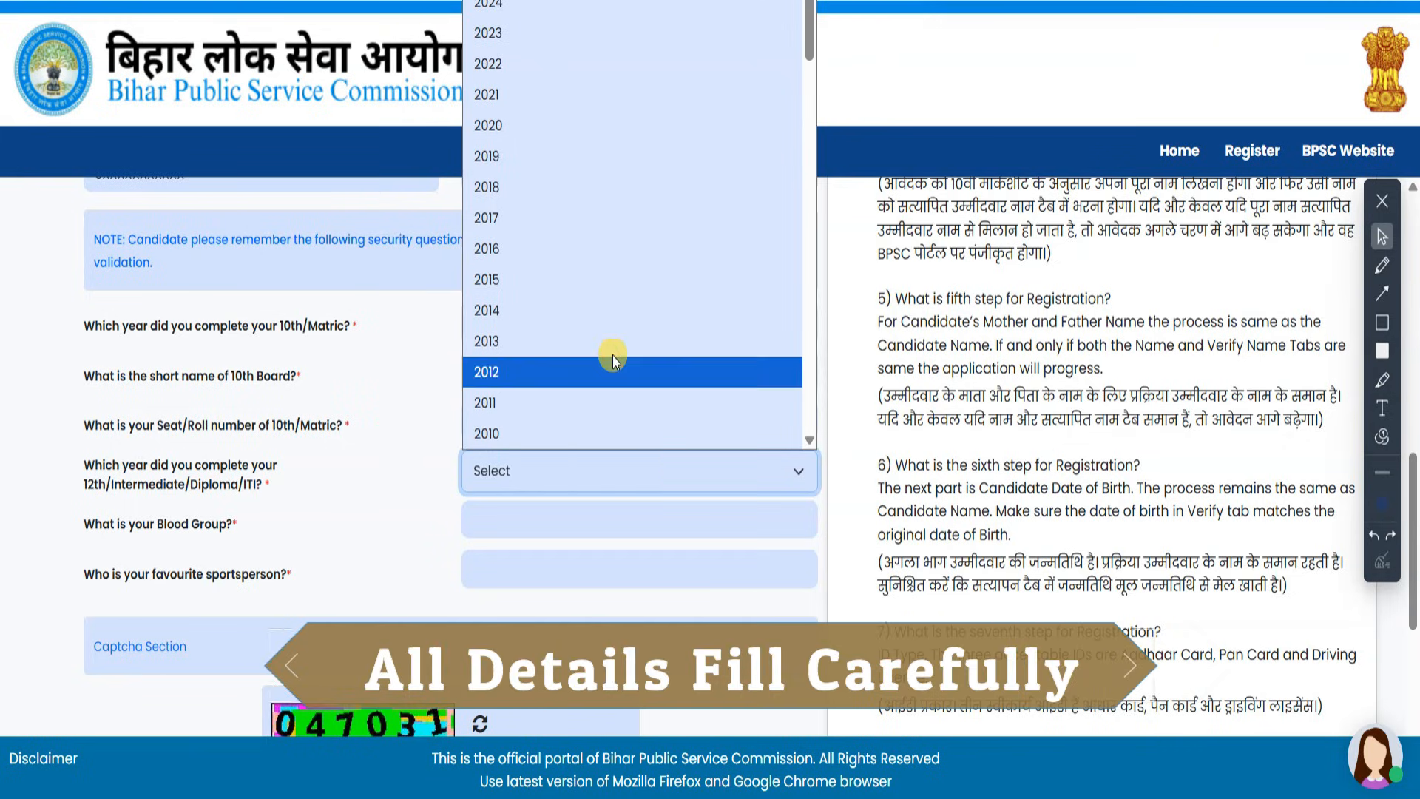
pyautogui.click(612, 347)
pyautogui.click(545, 527)
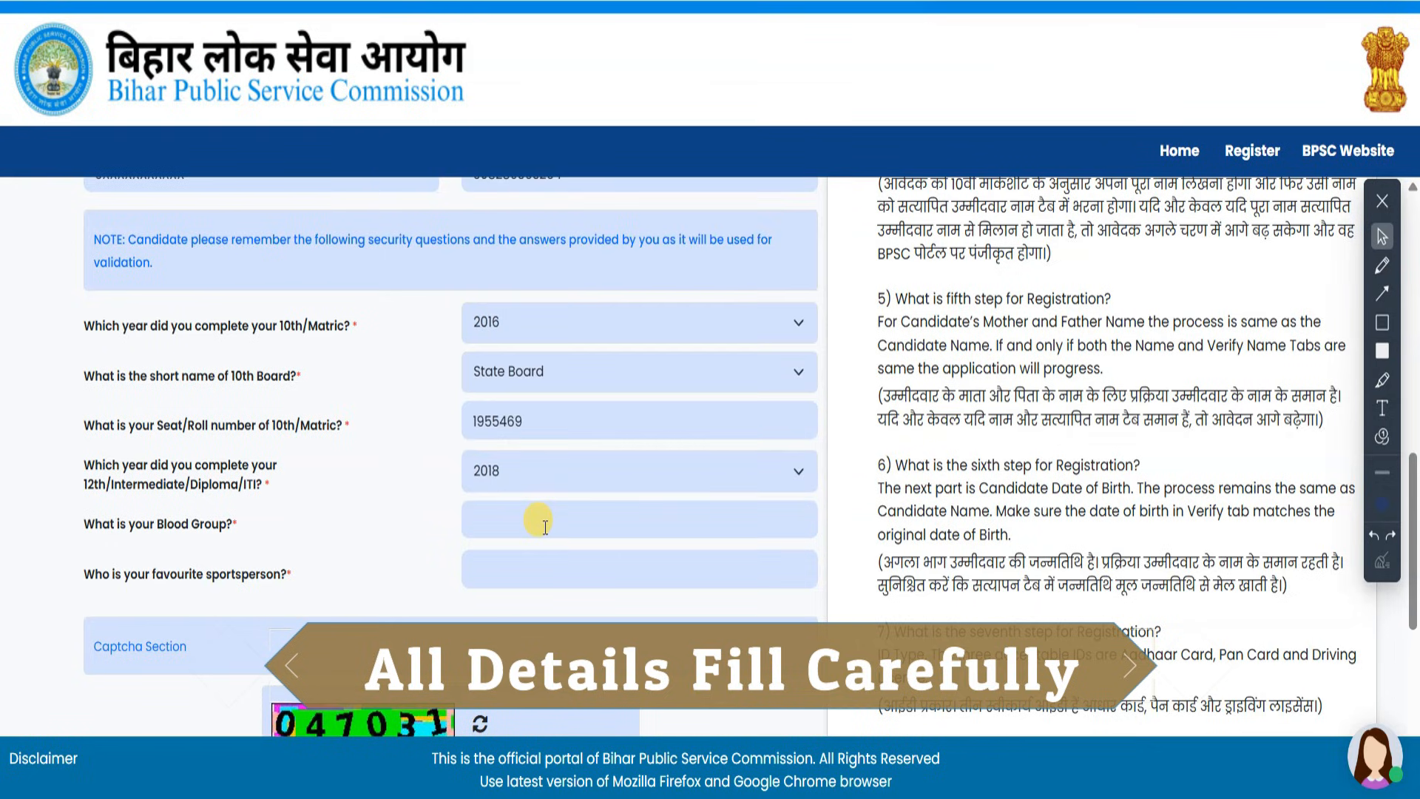
# - Enter blood group A+, fill the captcha, accept the declaration and submit the registration
pyautogui.write('A+')
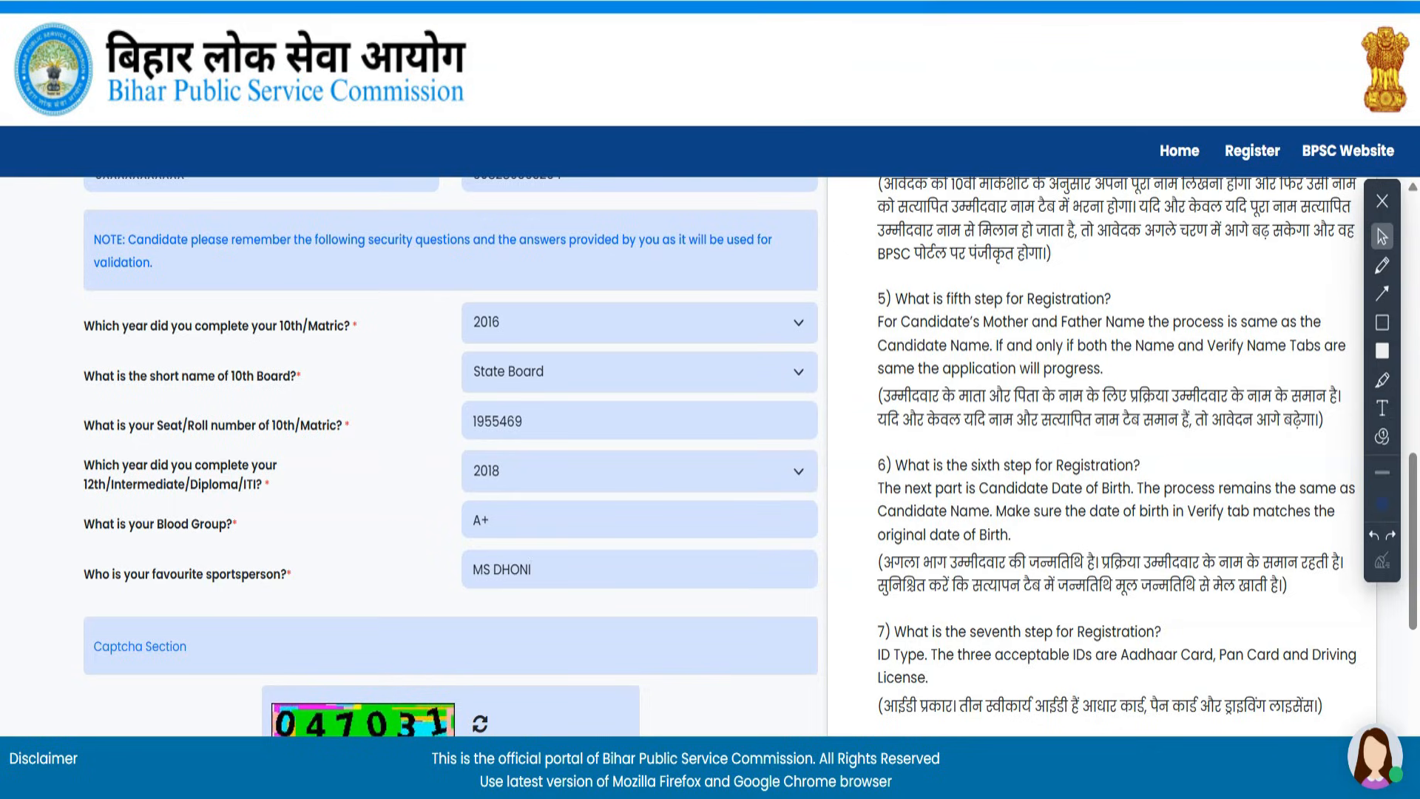
pyautogui.scroll(-4, 451, 457)
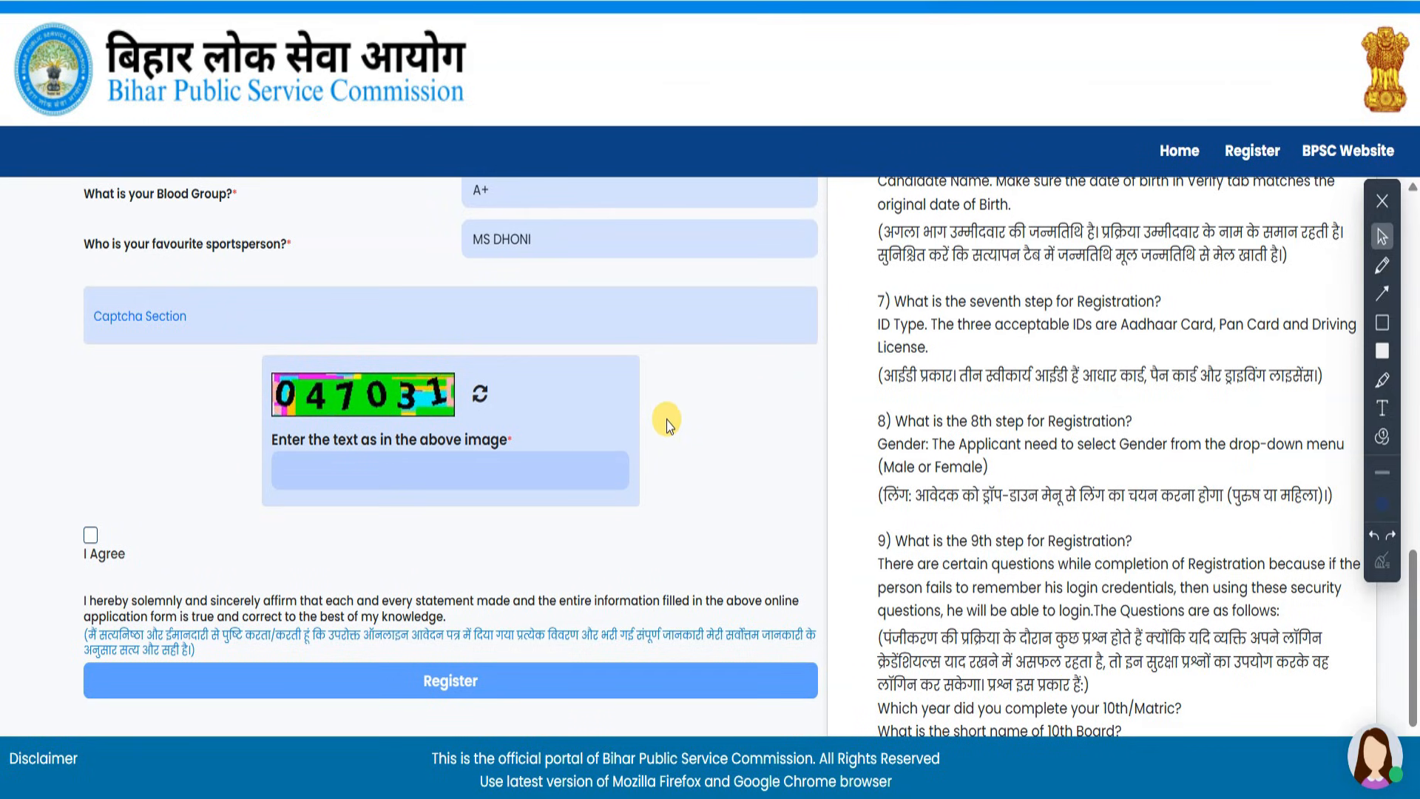
pyautogui.click(586, 477)
pyautogui.write('0')
pyautogui.press('space')
pyautogui.click(610, 682)
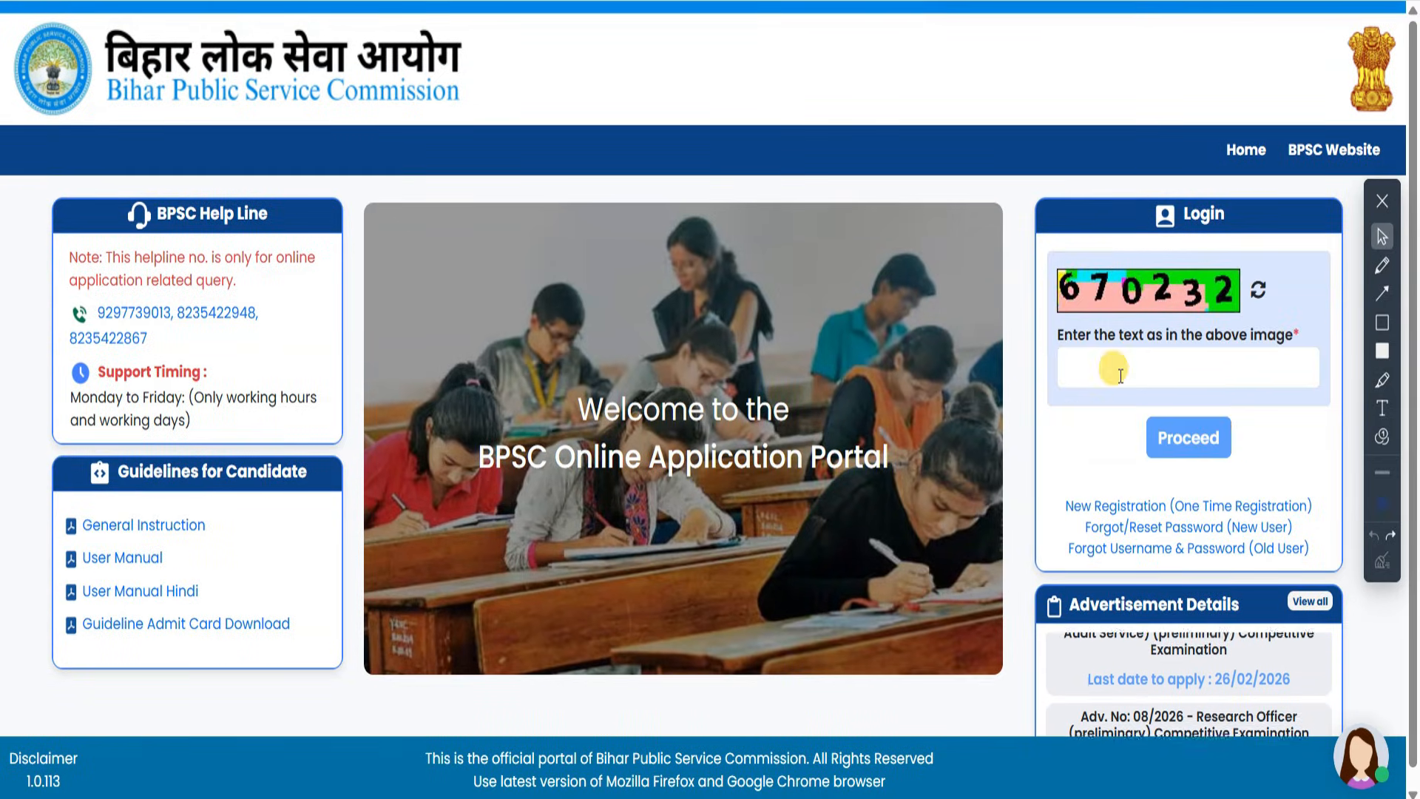
# - Enter the displayed captcha code in the login captcha box
pyautogui.click(1121, 374)
pyautogui.write('670232')
# - Continue to DigiLocker sign-in, mark the Mobile and PIN fields, and allow sharing documents with BPSC online
pyautogui.click(1187, 436)
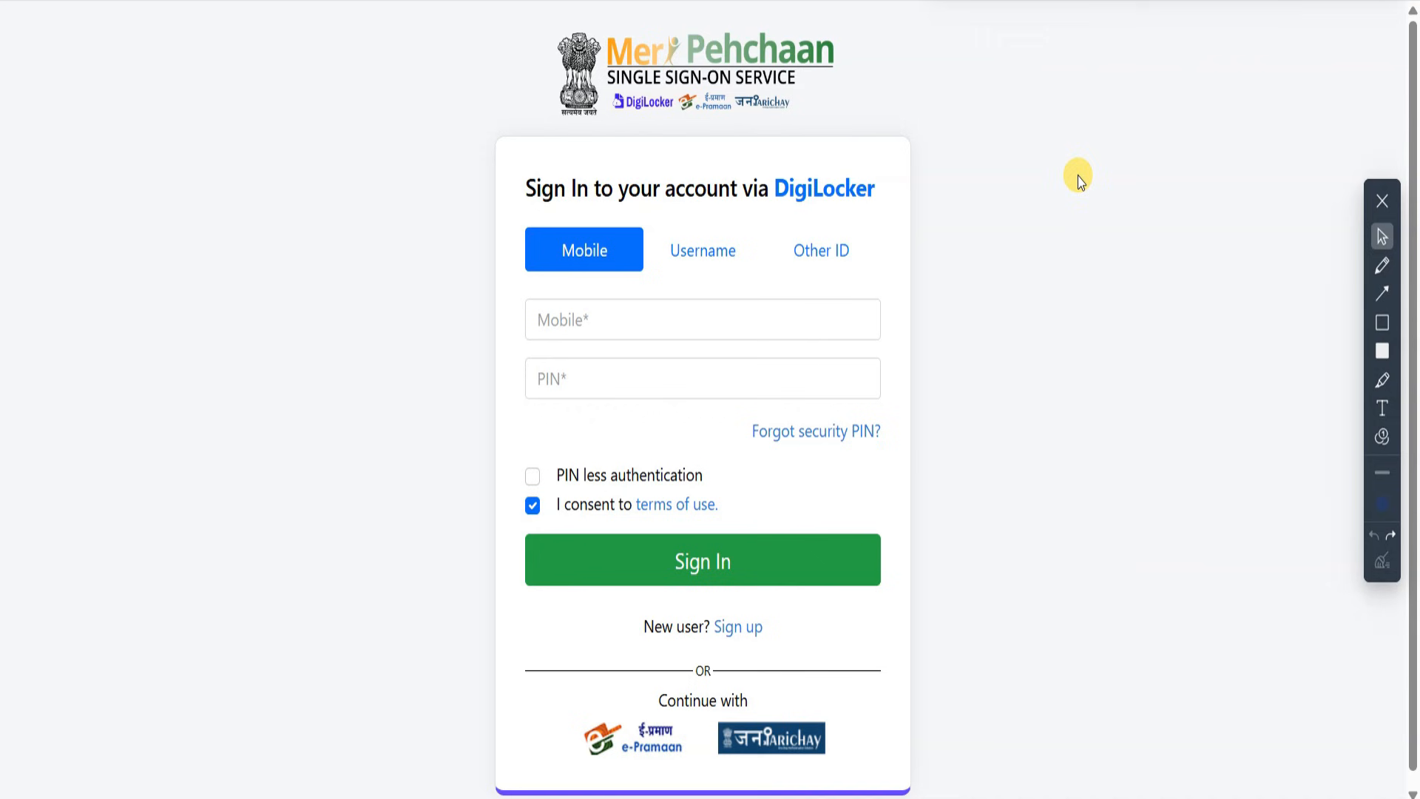
pyautogui.moveTo(1132, 180)
pyautogui.mouseDown()
pyautogui.moveTo(971, 242)
pyautogui.moveTo(910, 300)
pyautogui.mouseUp()
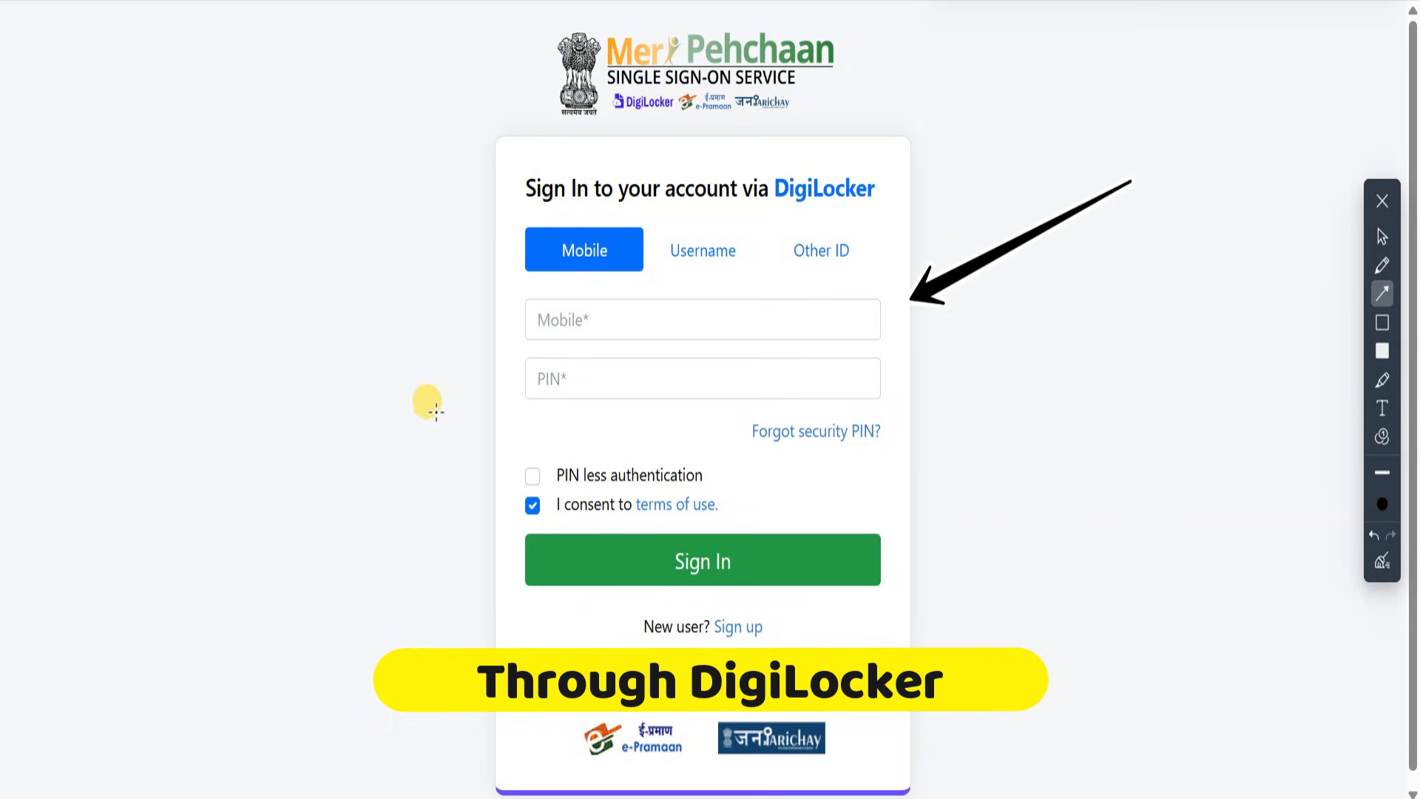
pyautogui.moveTo(131, 432); pyautogui.dragTo(362, 352)
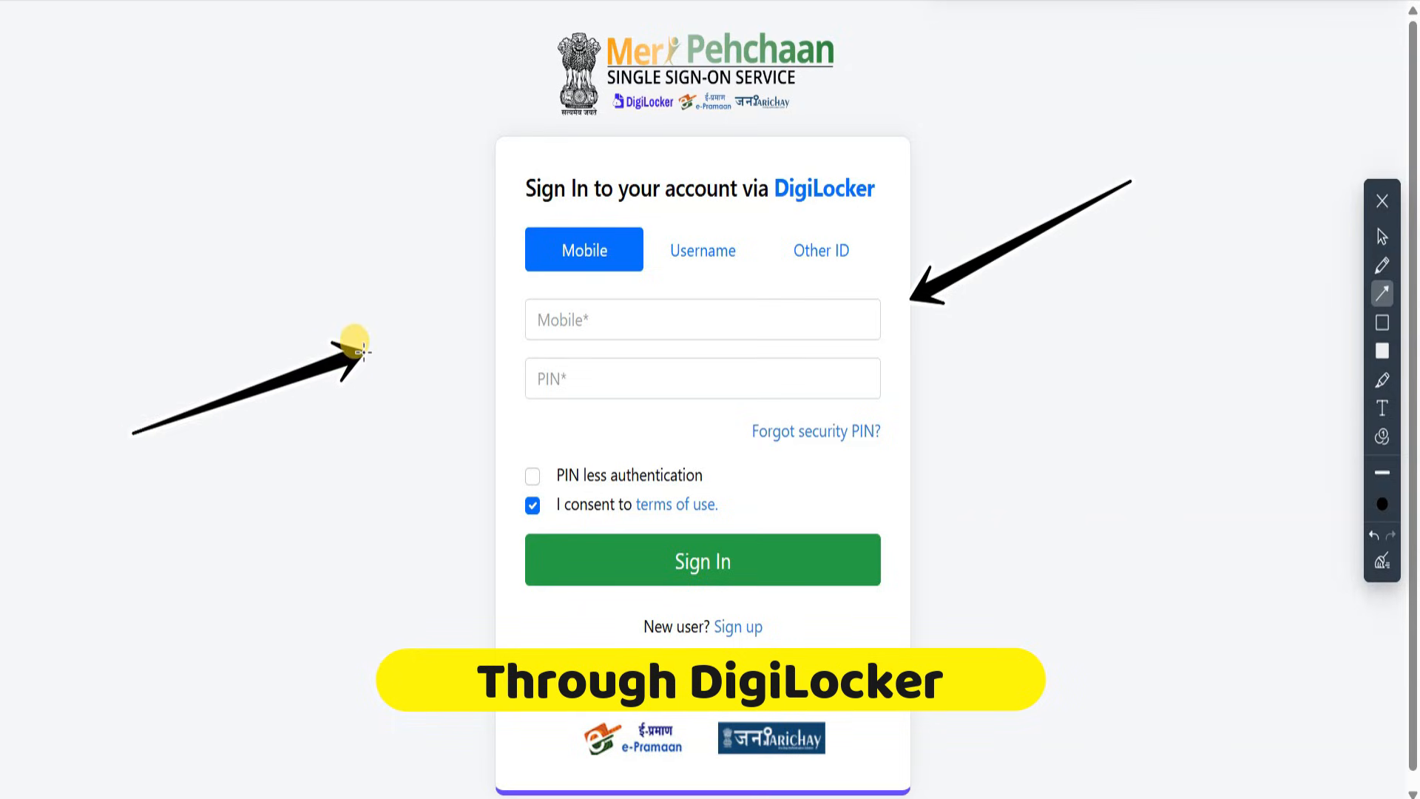
pyautogui.moveTo(202, 515); pyautogui.dragTo(415, 413)
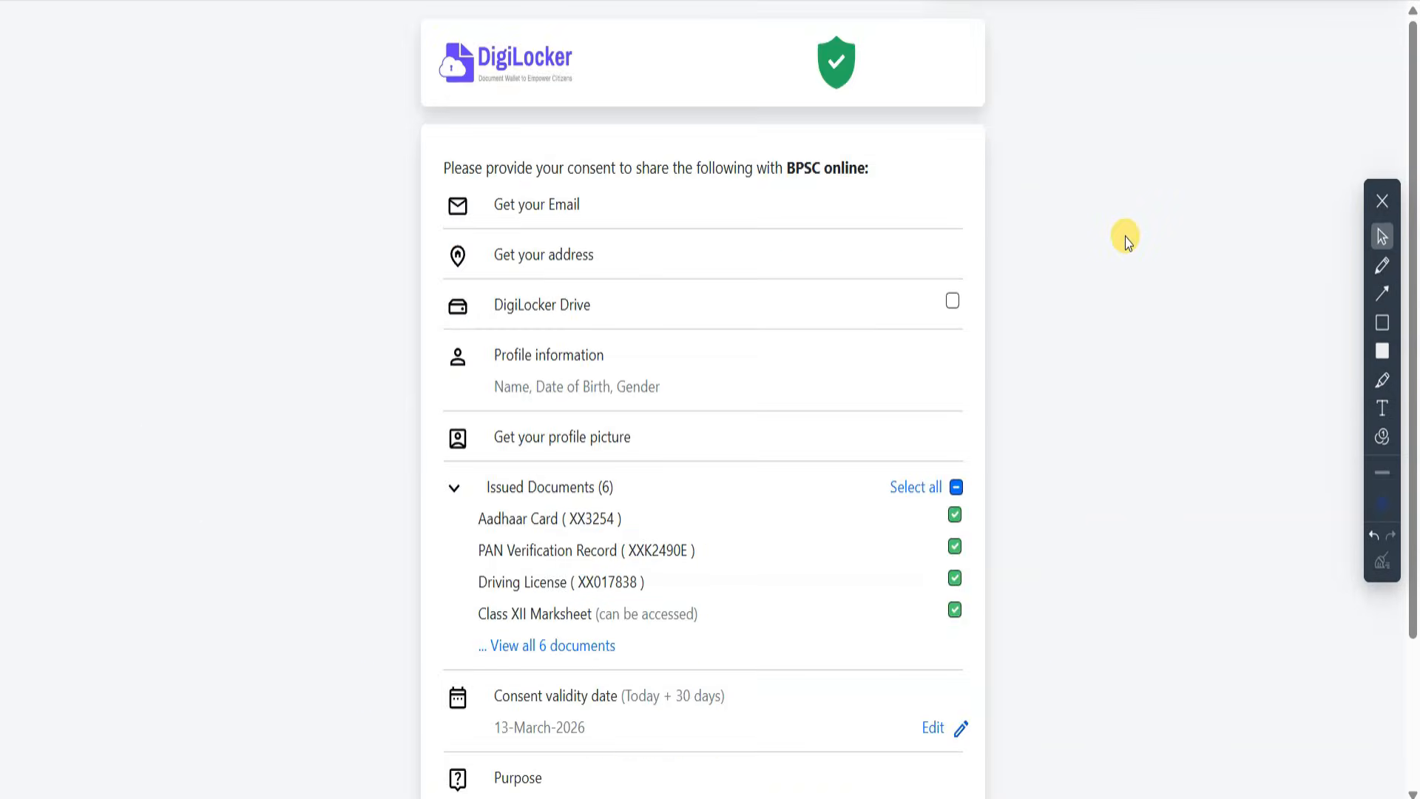
pyautogui.scroll(-3, 1125, 237)
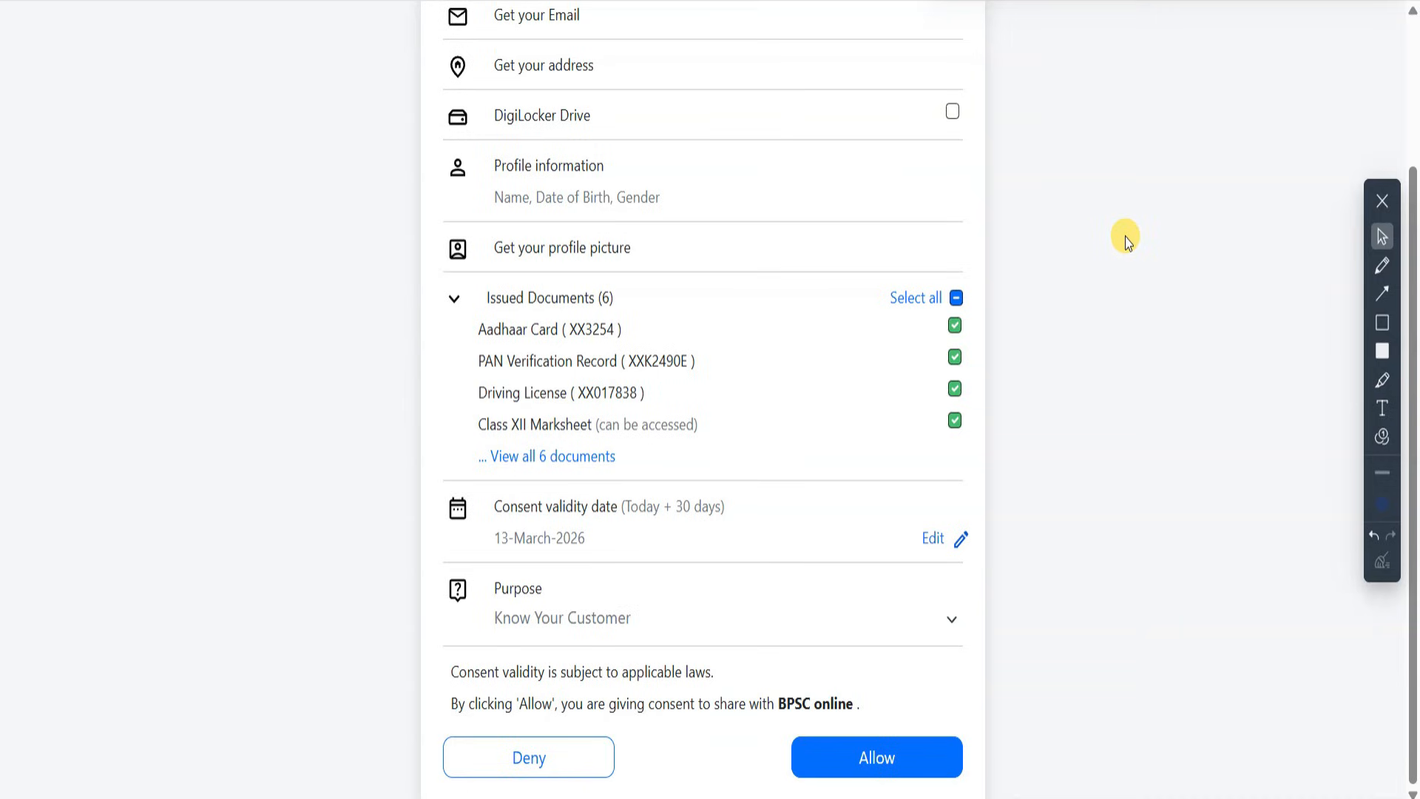
pyautogui.scroll(3, 1125, 260)
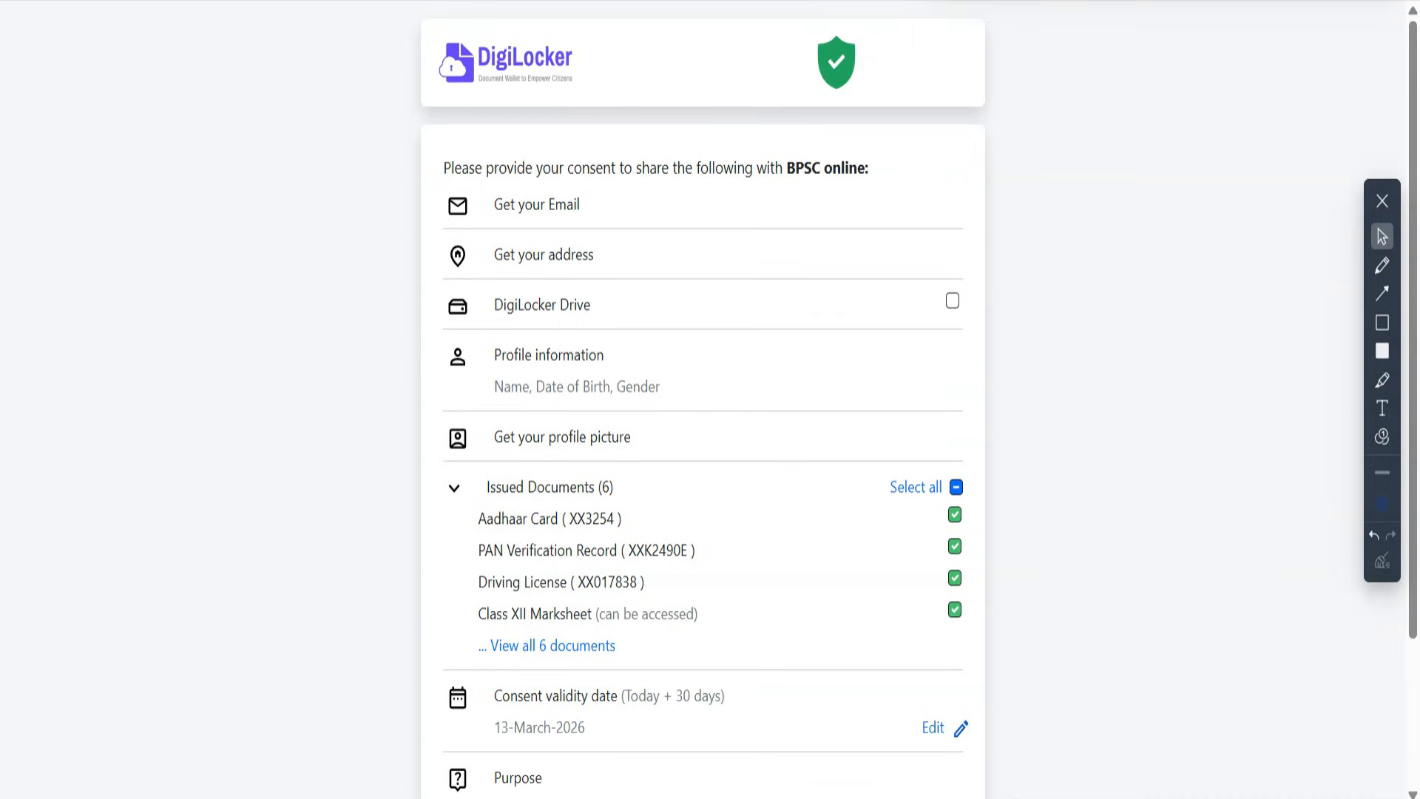
pyautogui.scroll(-3, 1094, 197)
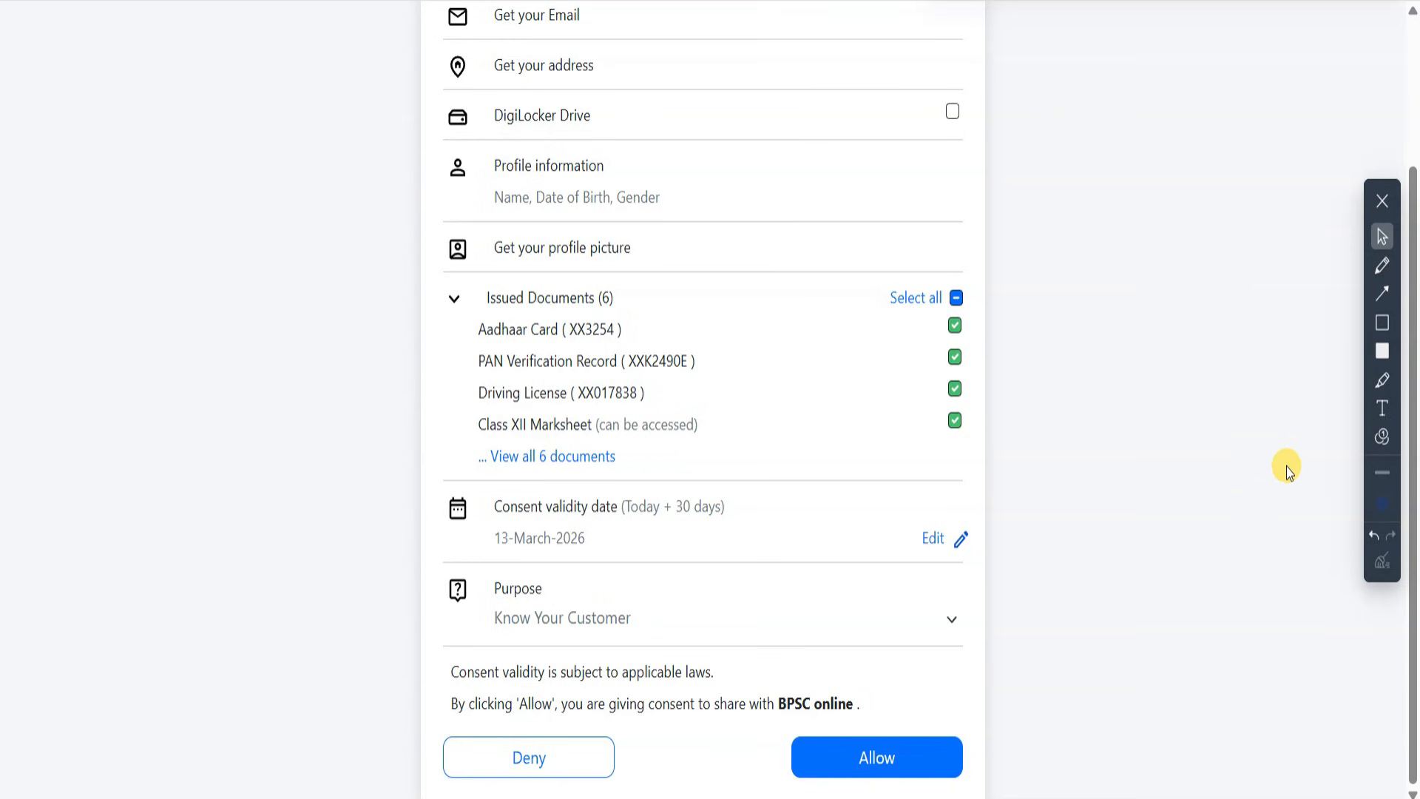
pyautogui.click(897, 760)
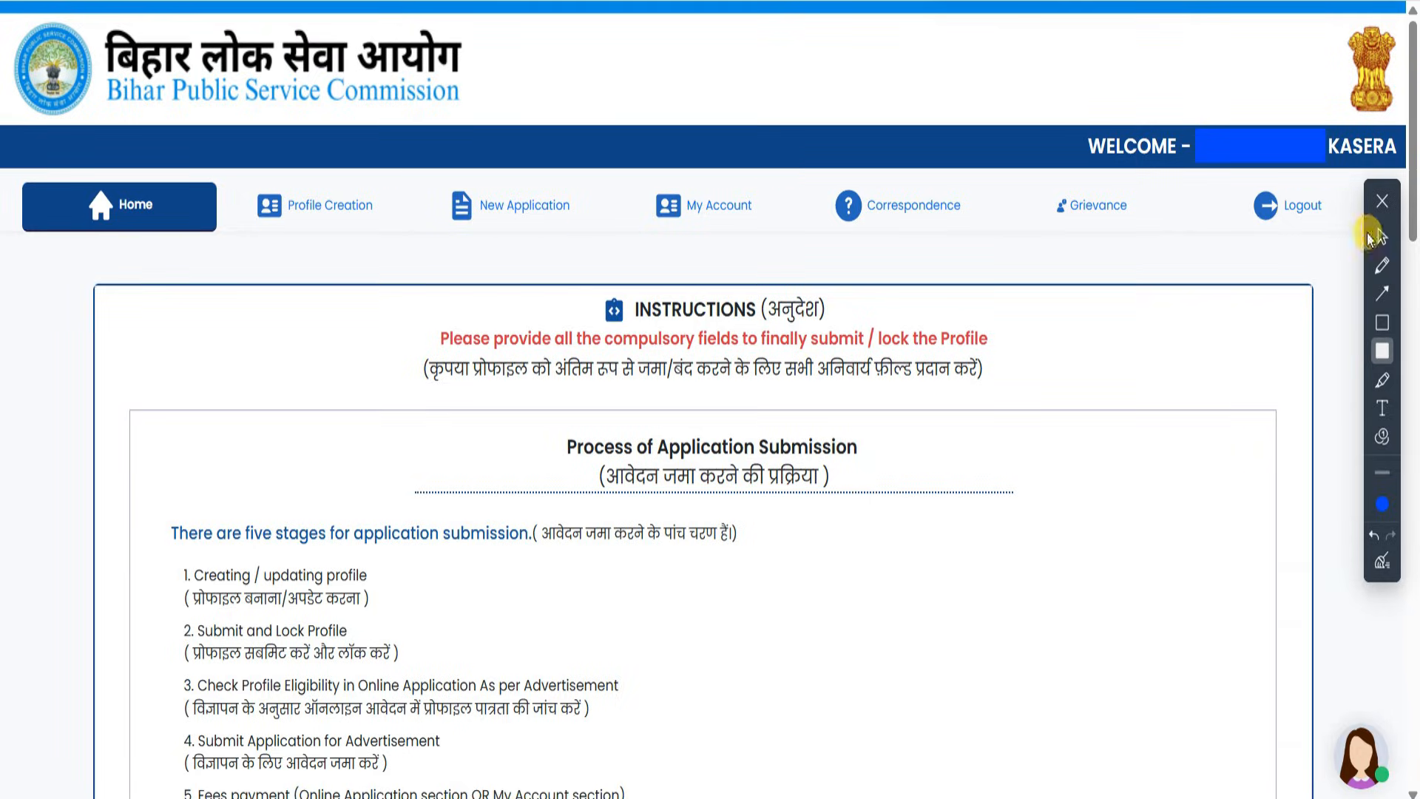
pyautogui.click(1379, 236)
# - Annotate the title, instructions, and Step 1 personal details, Aadhaar, identification mark and citizenship answers
pyautogui.moveTo(960, 52); pyautogui.dragTo(540, 70)
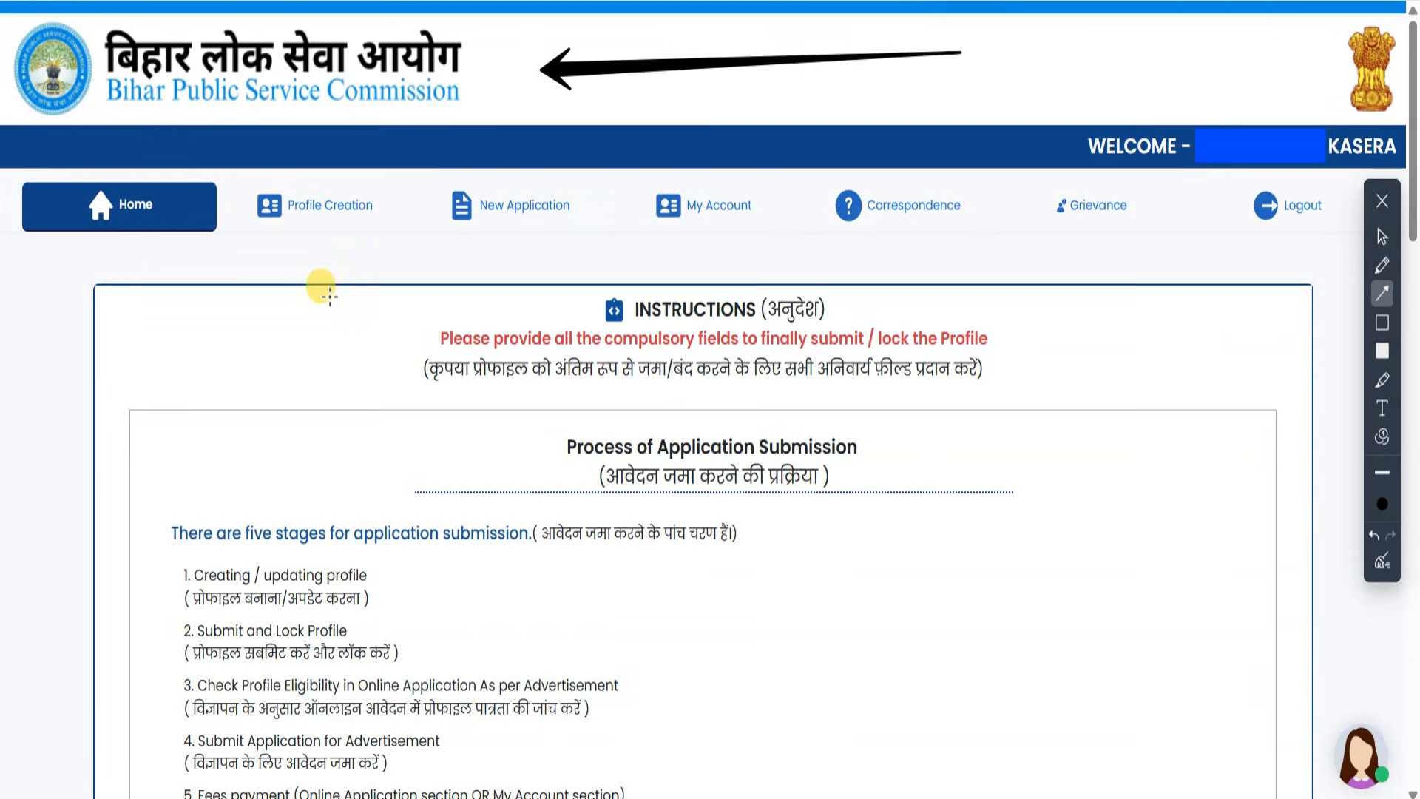
pyautogui.moveTo(110, 318); pyautogui.dragTo(370, 420)
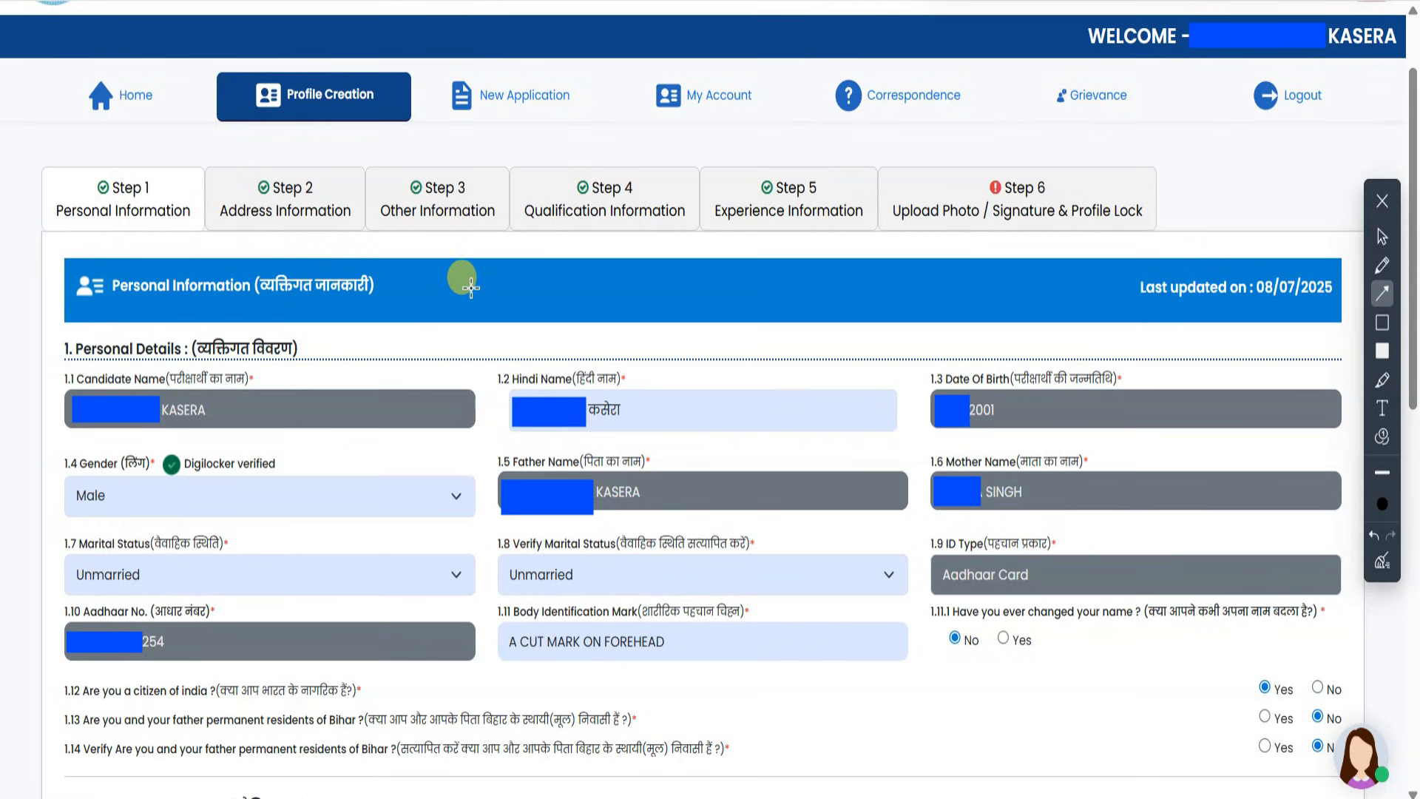
pyautogui.moveTo(477, 262); pyautogui.dragTo(348, 359)
pyautogui.moveTo(525, 281); pyautogui.dragTo(551, 349)
pyautogui.moveTo(960, 322); pyautogui.dragTo(973, 345)
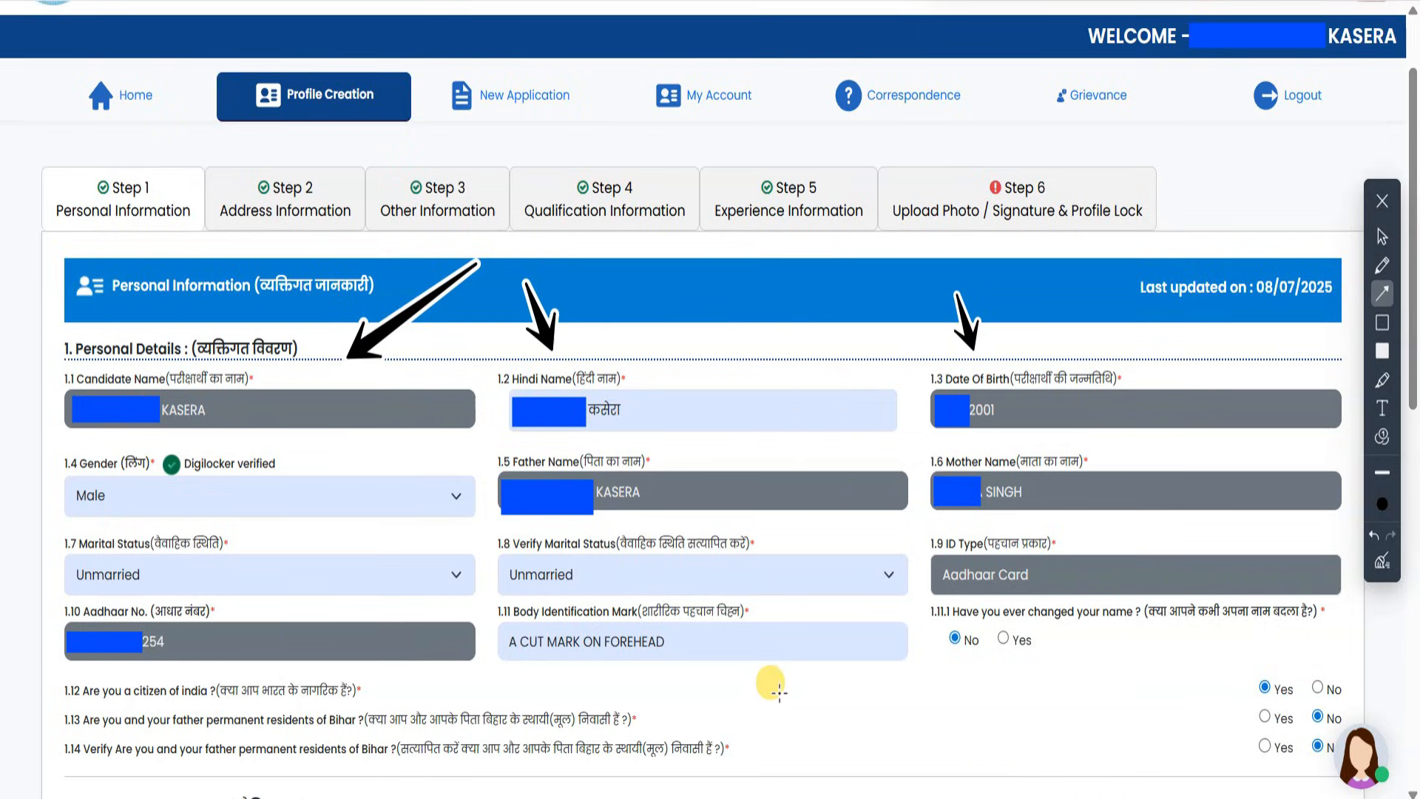
pyautogui.moveTo(763, 704)
pyautogui.mouseDown()
pyautogui.moveTo(300, 601)
pyautogui.moveTo(723, 701)
pyautogui.mouseUp()
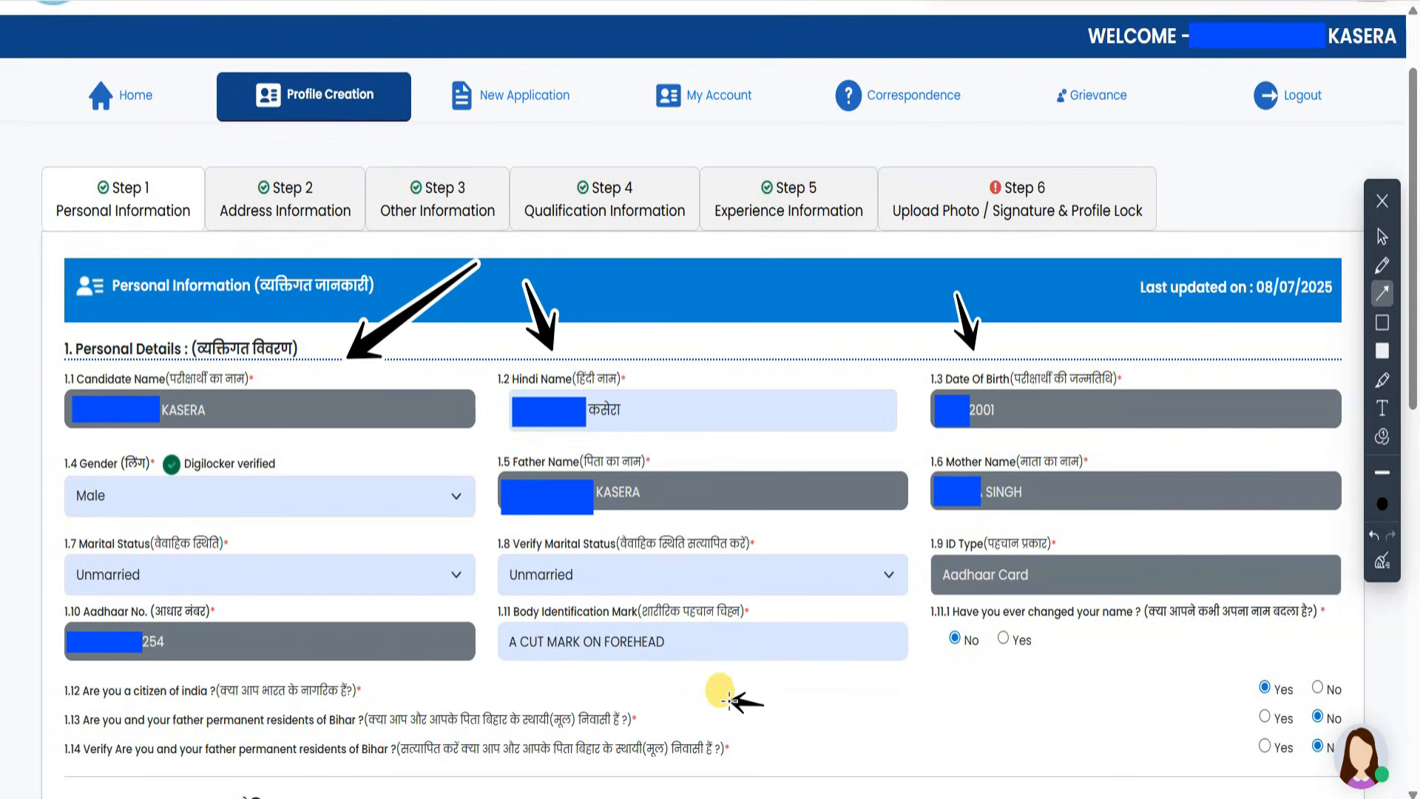
pyautogui.moveTo(884, 768); pyautogui.dragTo(742, 664)
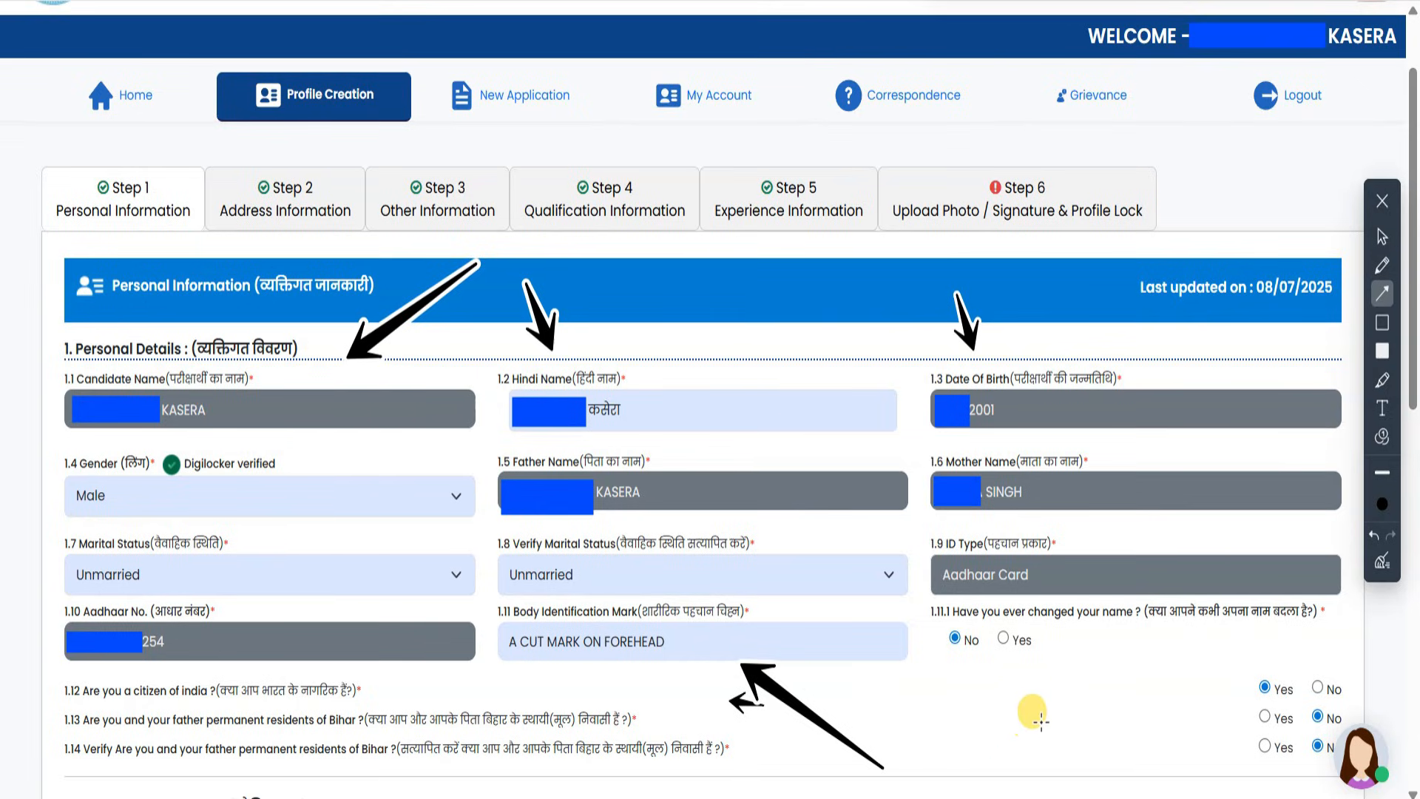
pyautogui.moveTo(1084, 740); pyautogui.dragTo(1028, 669)
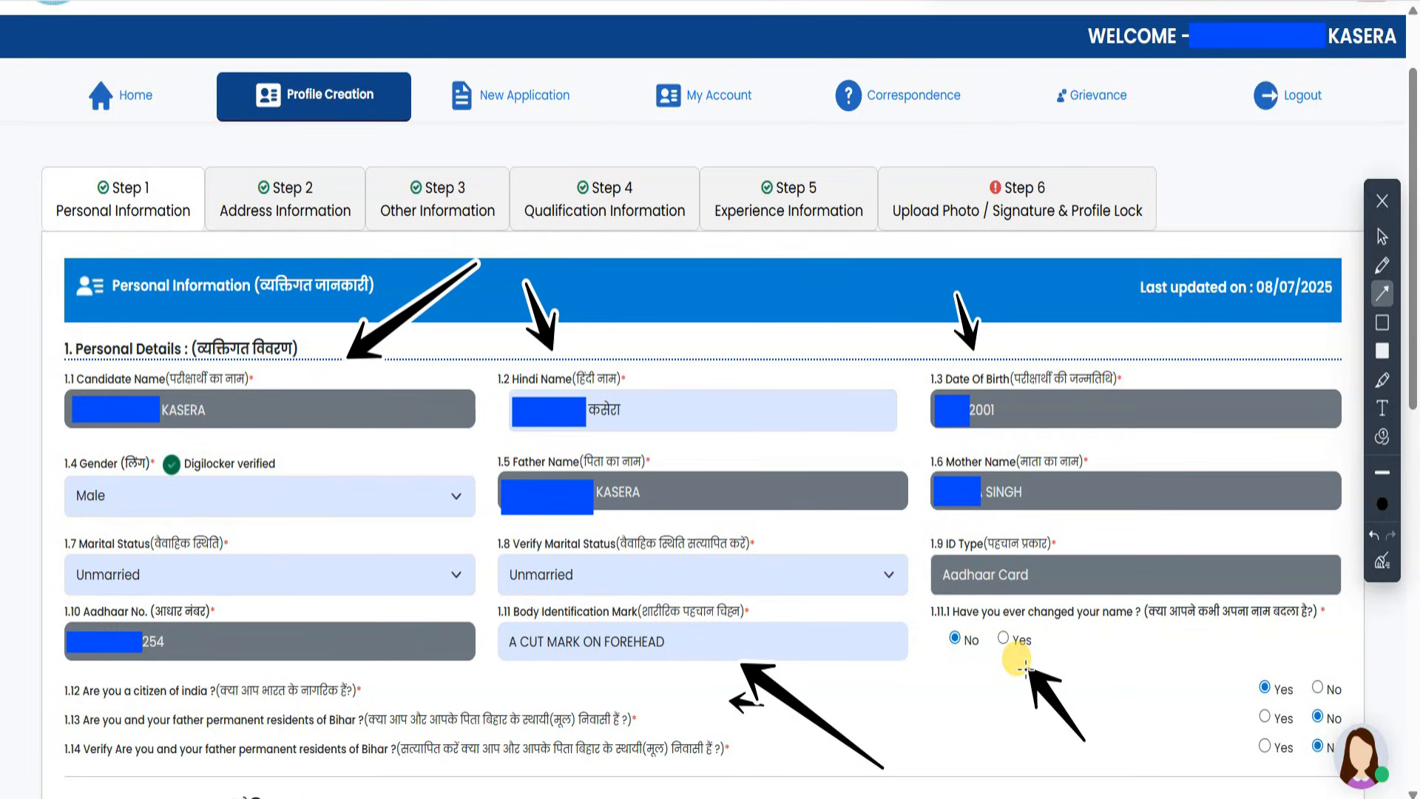
pyautogui.moveTo(1250, 368)
pyautogui.mouseDown()
pyautogui.moveTo(1243, 469)
pyautogui.moveTo(1128, 607)
pyautogui.moveTo(1147, 623)
pyautogui.moveTo(1224, 625)
pyautogui.moveTo(1259, 675)
pyautogui.moveTo(1274, 667)
pyautogui.moveTo(1233, 679)
pyautogui.mouseUp()
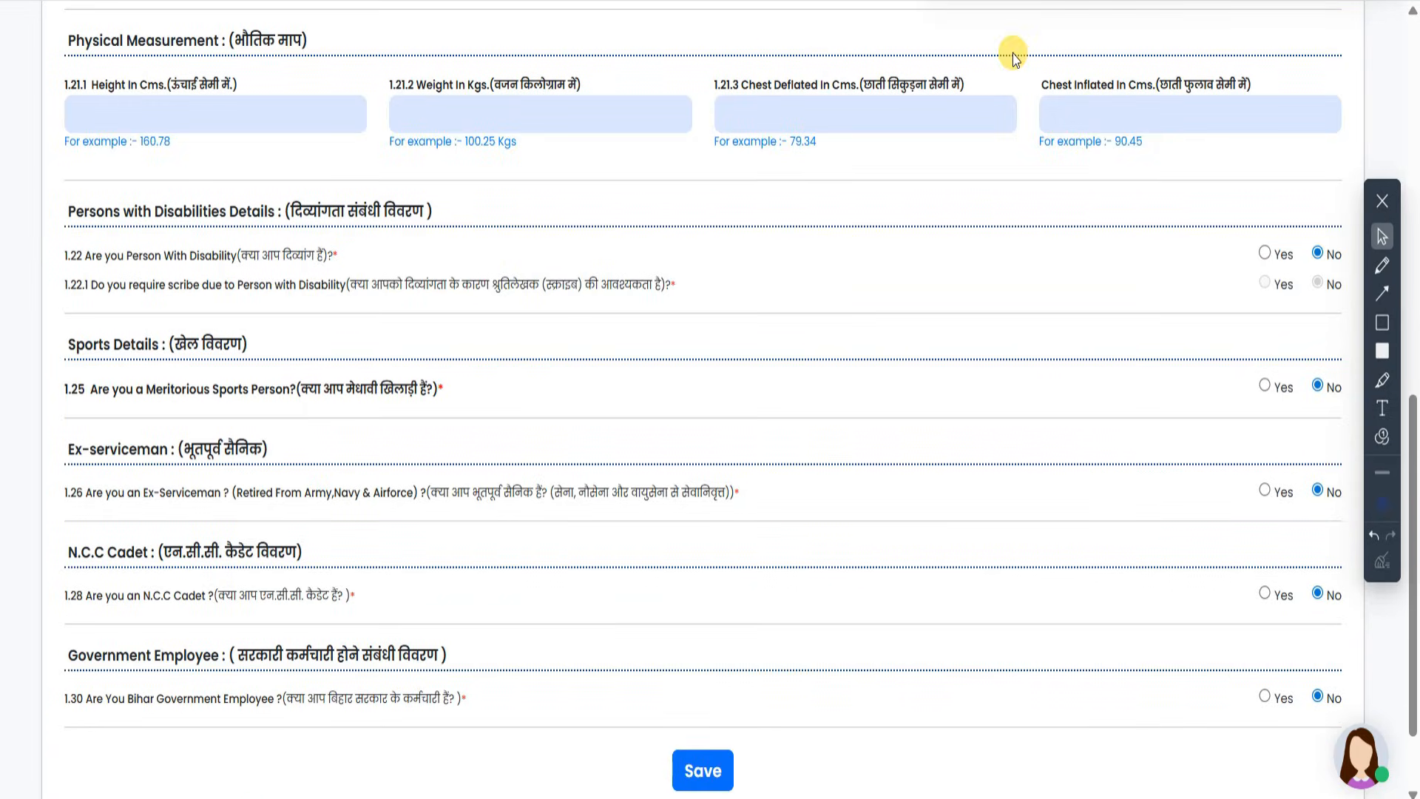
# - Enter the physical measurements, then mark the scribe, disability, ex-serviceman and sports answers
pyautogui.click(162, 119)
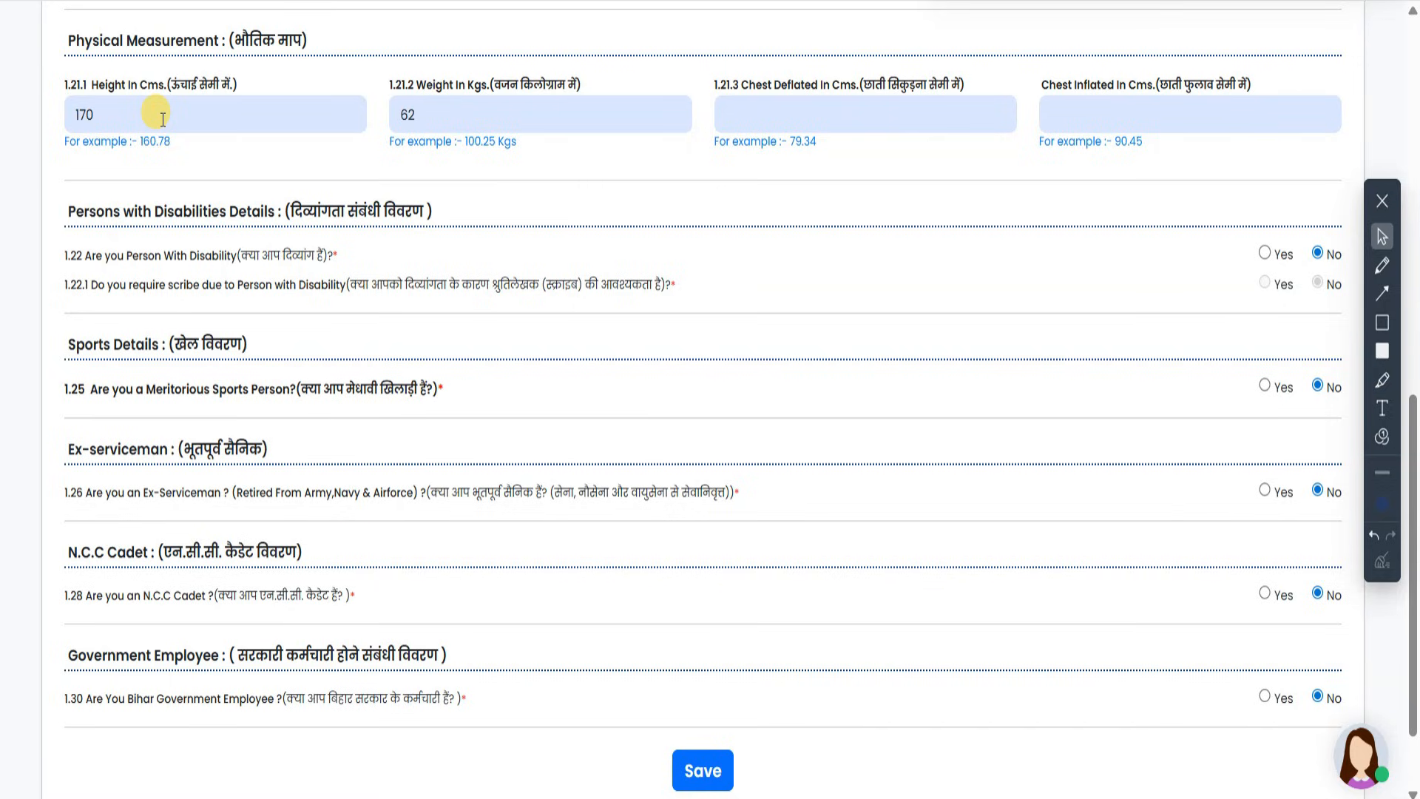
pyautogui.write('79.3')
pyautogui.write('90.45')
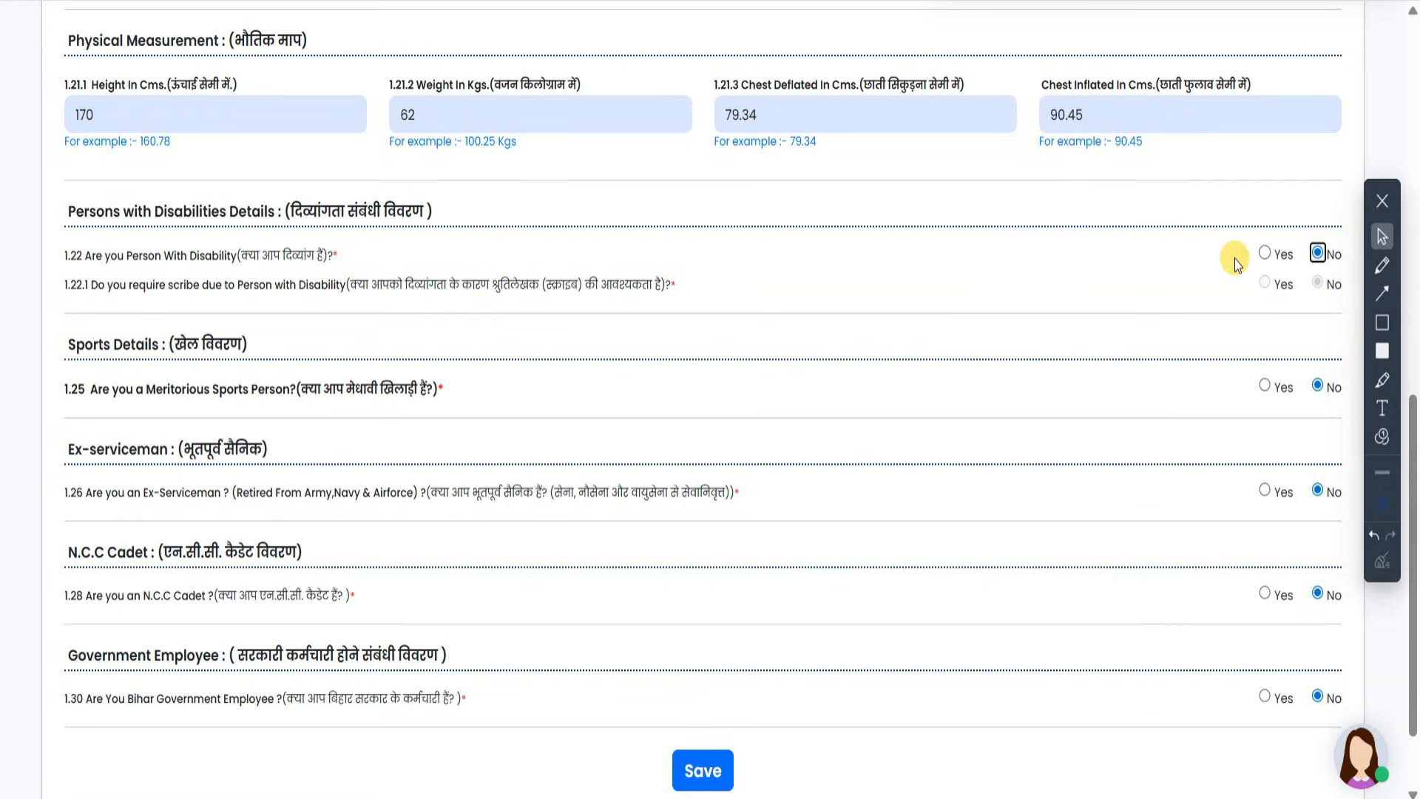
pyautogui.click(1388, 294)
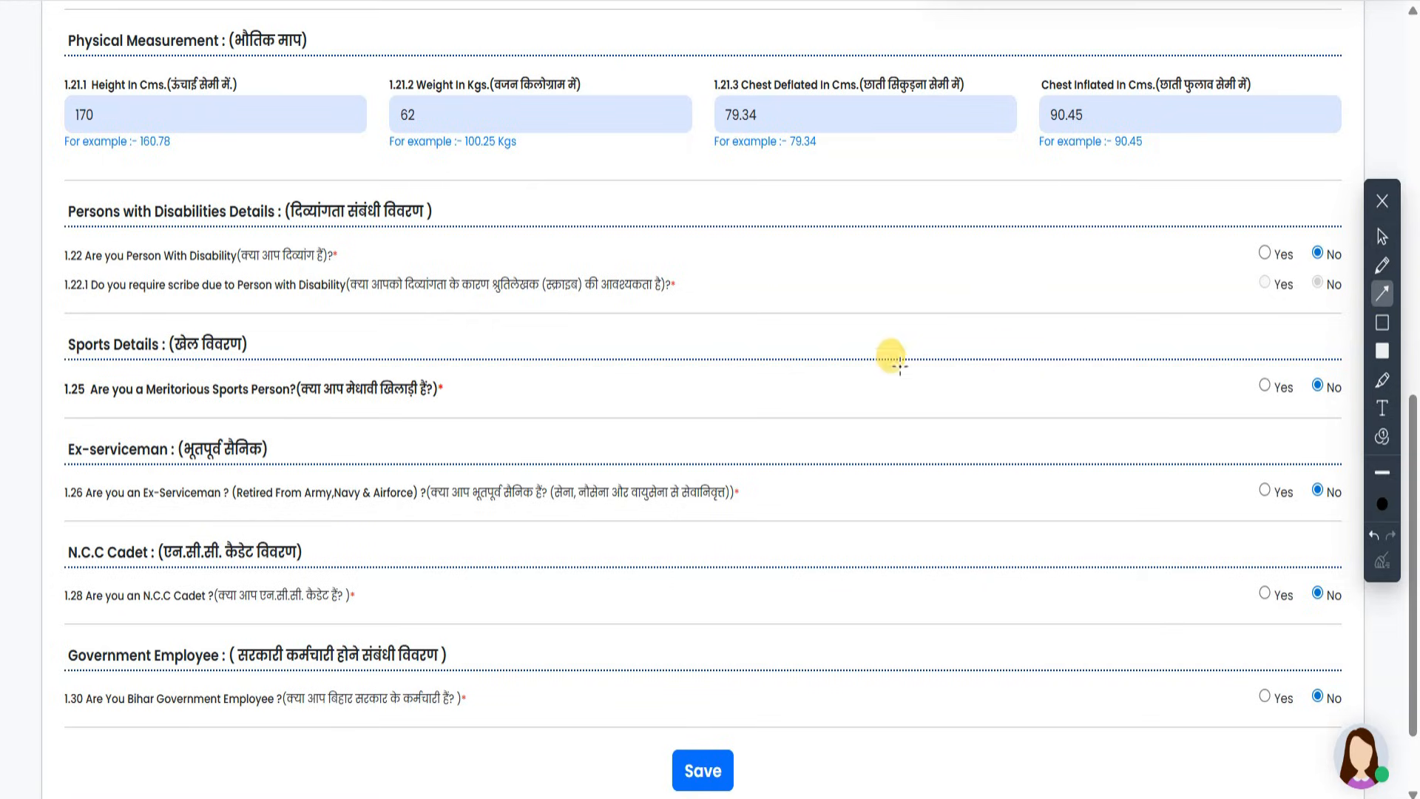
pyautogui.moveTo(4, 346); pyautogui.dragTo(198, 283)
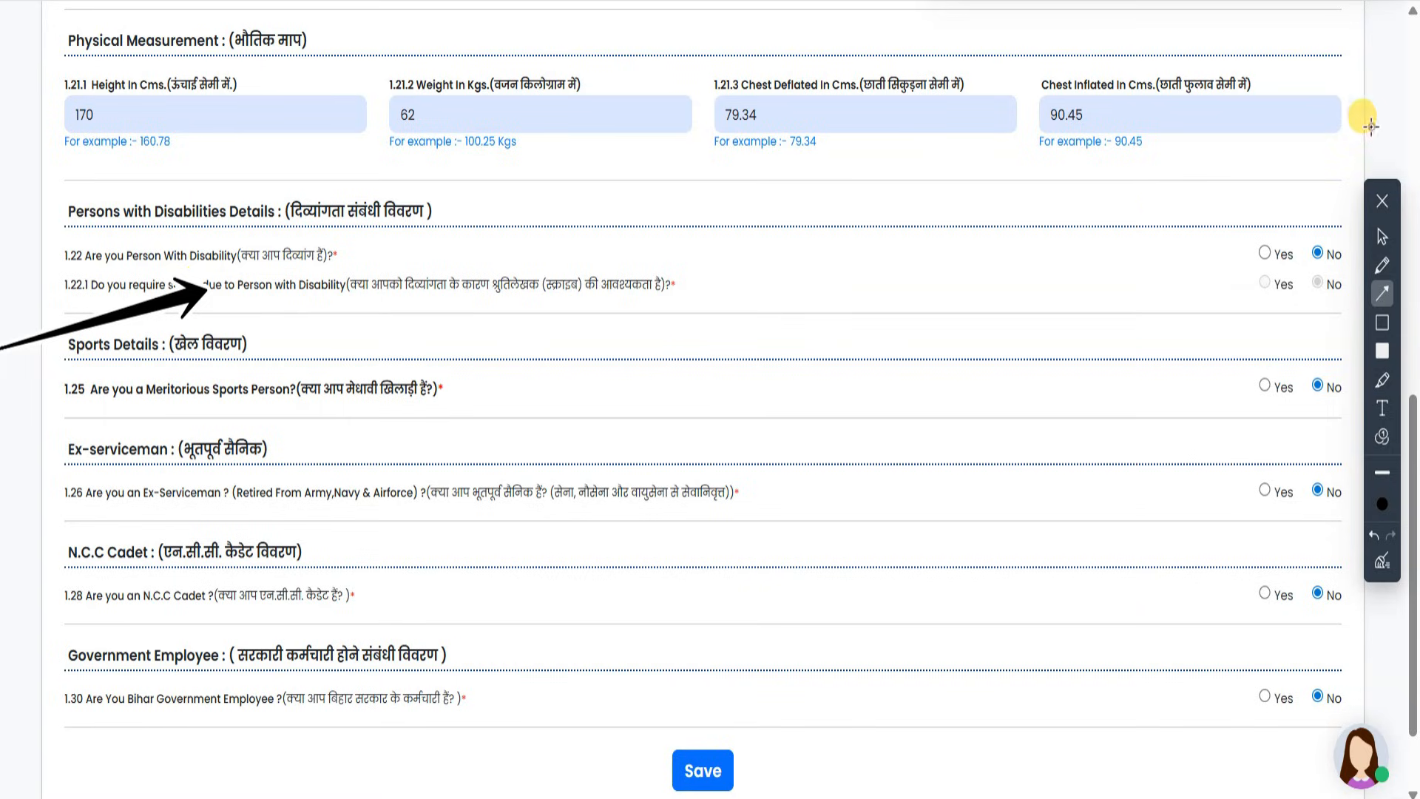
pyautogui.moveTo(1373, 127); pyautogui.dragTo(1313, 210)
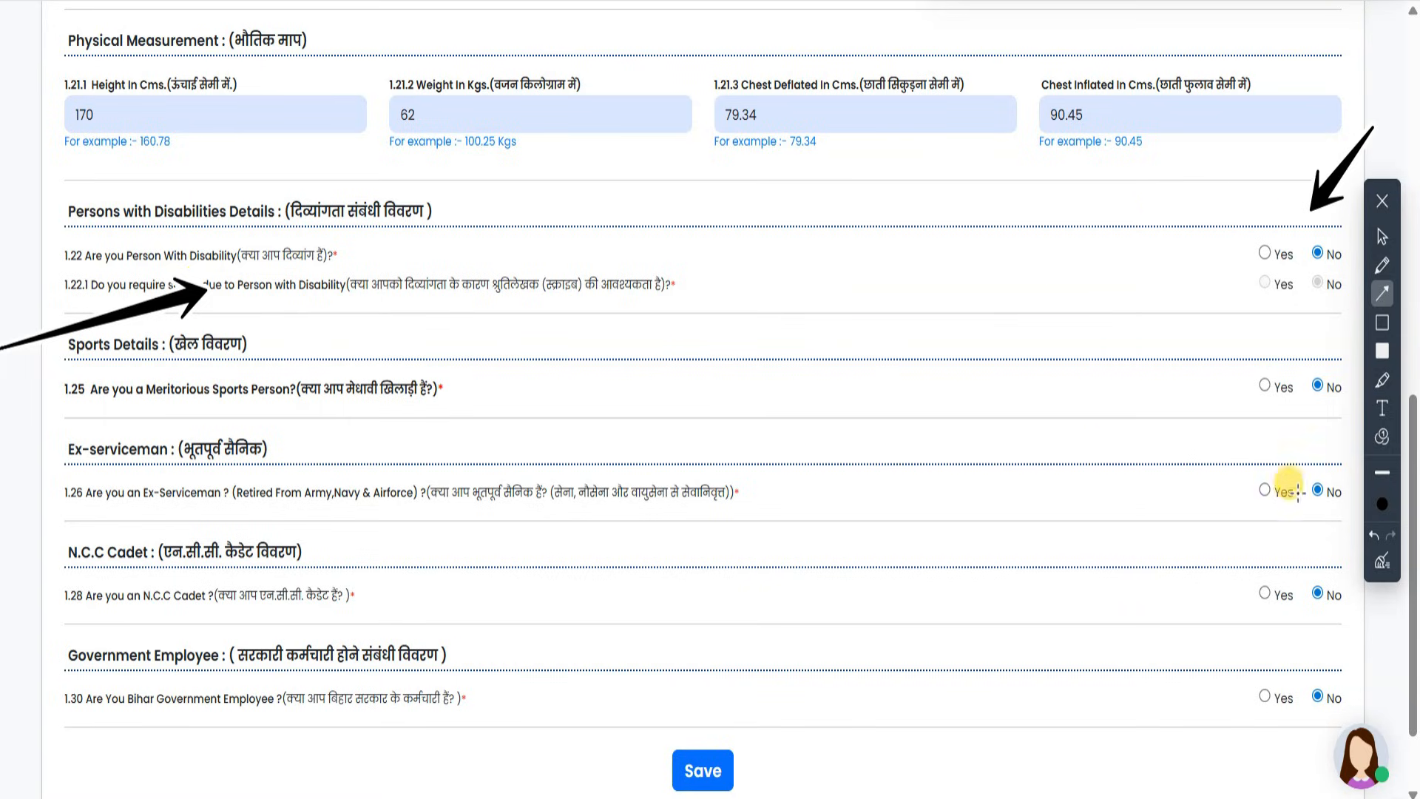
pyautogui.moveTo(1374, 634)
pyautogui.mouseDown()
pyautogui.moveTo(1302, 534)
pyautogui.moveTo(1266, 407)
pyautogui.mouseUp()
pyautogui.moveTo(821, 330); pyautogui.dragTo(1262, 358)
pyautogui.moveTo(2, 570)
pyautogui.mouseDown()
pyautogui.moveTo(669, 537)
pyautogui.moveTo(966, 490)
pyautogui.moveTo(1189, 495)
pyautogui.mouseUp()
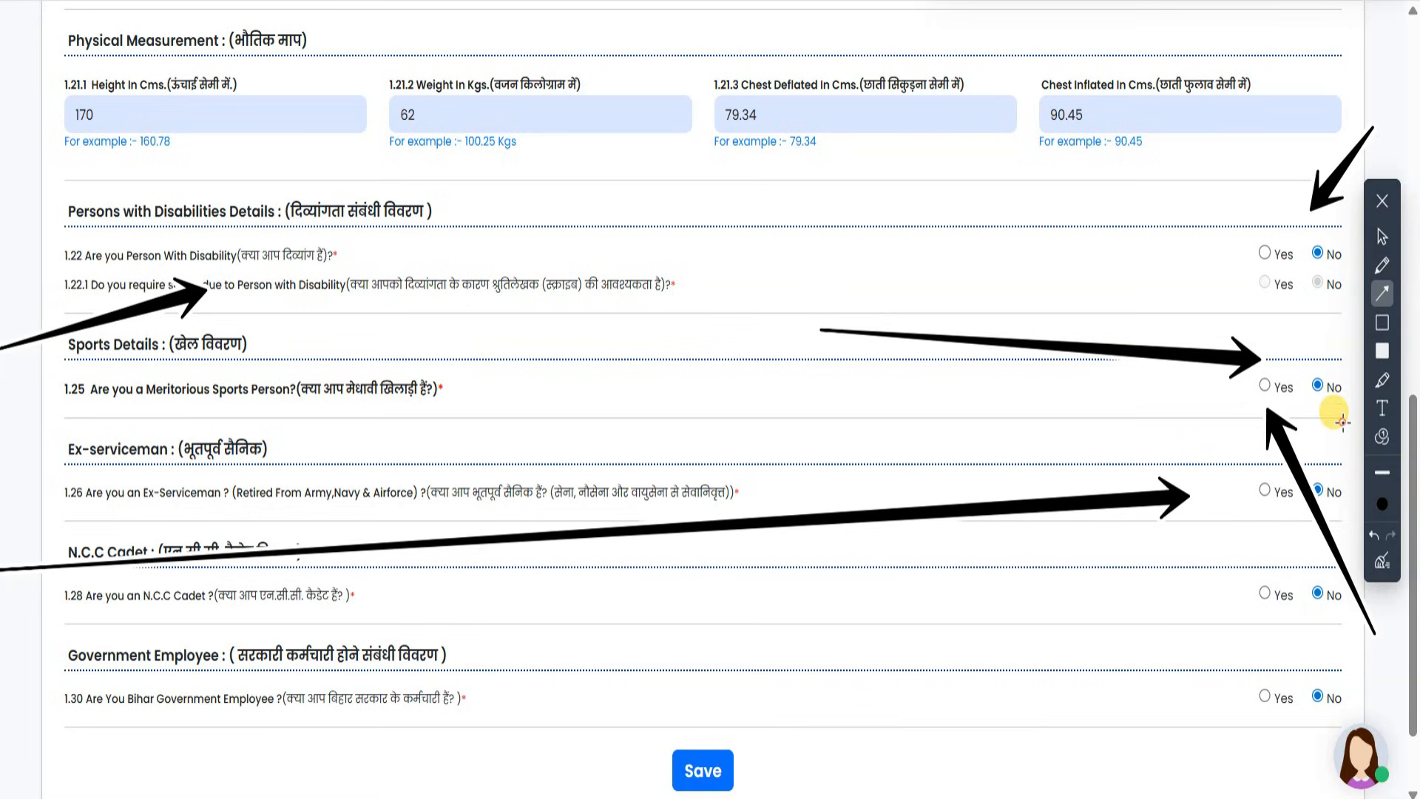
# - Remove stray arrows and mark the N.C.C and Government Employee answers
pyautogui.doubleClick(1373, 535)
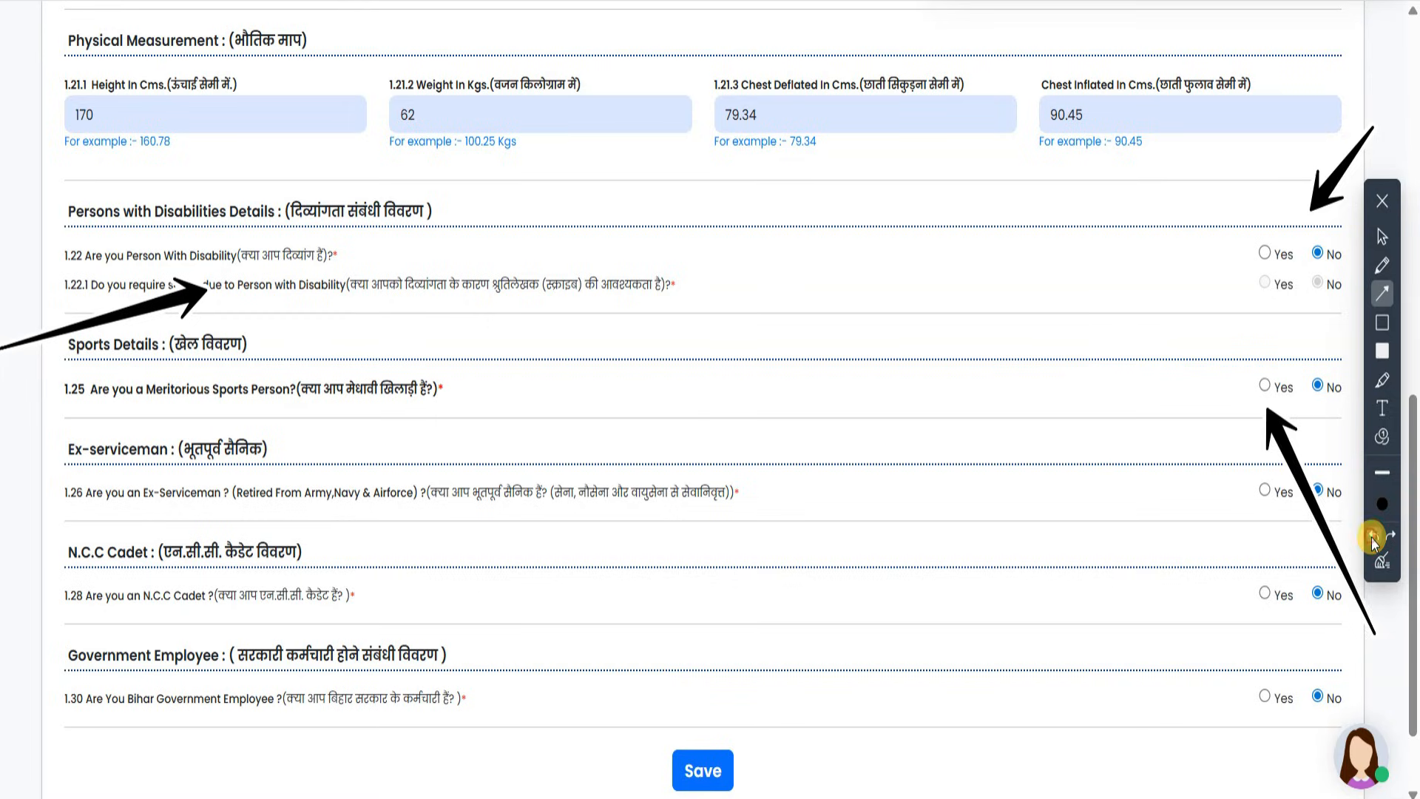
pyautogui.click(1373, 536)
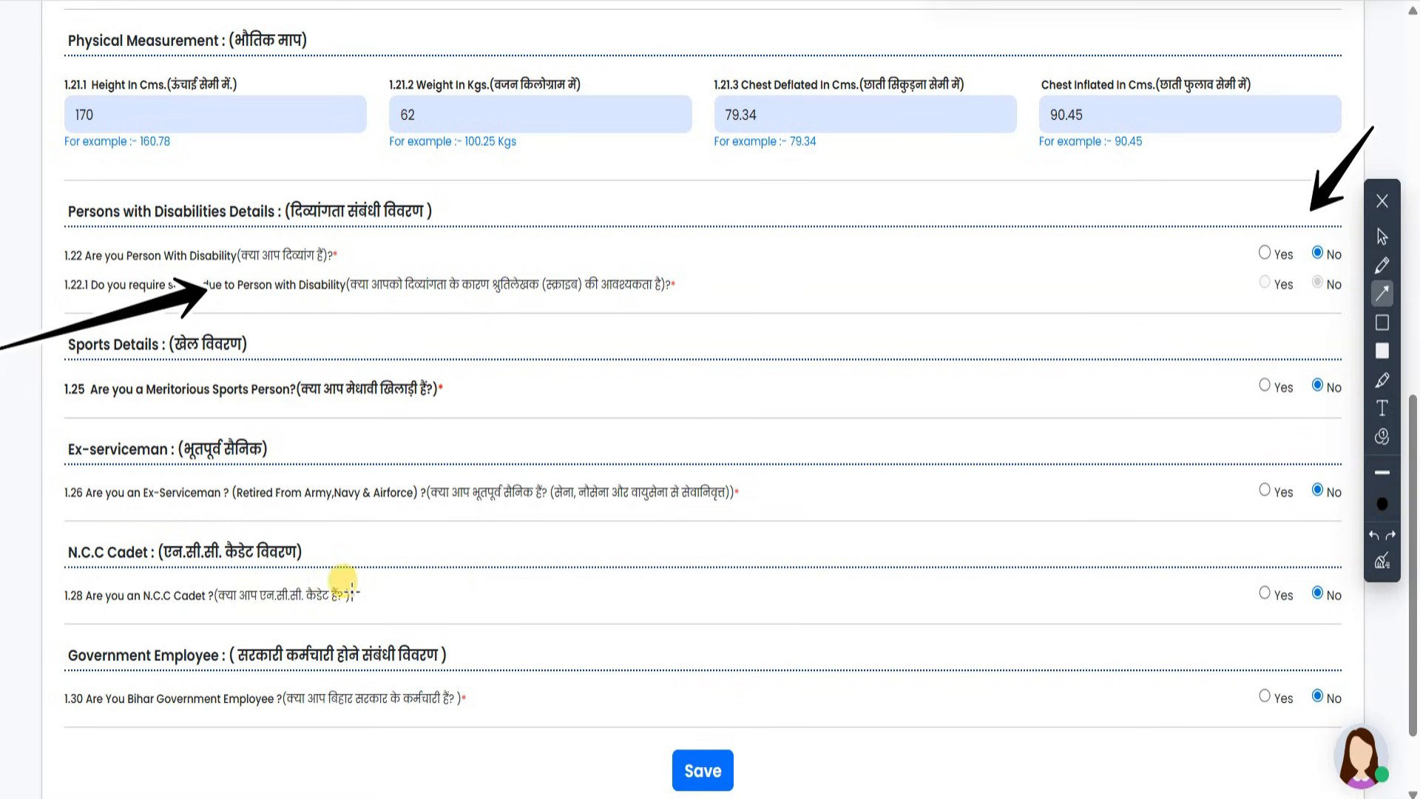
pyautogui.moveTo(1154, 523)
pyautogui.mouseDown()
pyautogui.moveTo(1219, 544)
pyautogui.moveTo(1234, 590)
pyautogui.mouseUp()
pyautogui.moveTo(1365, 651); pyautogui.dragTo(1339, 624)
pyautogui.click(1373, 538)
pyautogui.click(1373, 538)
pyautogui.moveTo(1121, 762)
pyautogui.mouseDown()
pyautogui.moveTo(1182, 712)
pyautogui.moveTo(1231, 702)
pyautogui.mouseUp()
pyautogui.moveTo(1377, 641); pyautogui.dragTo(1343, 674)
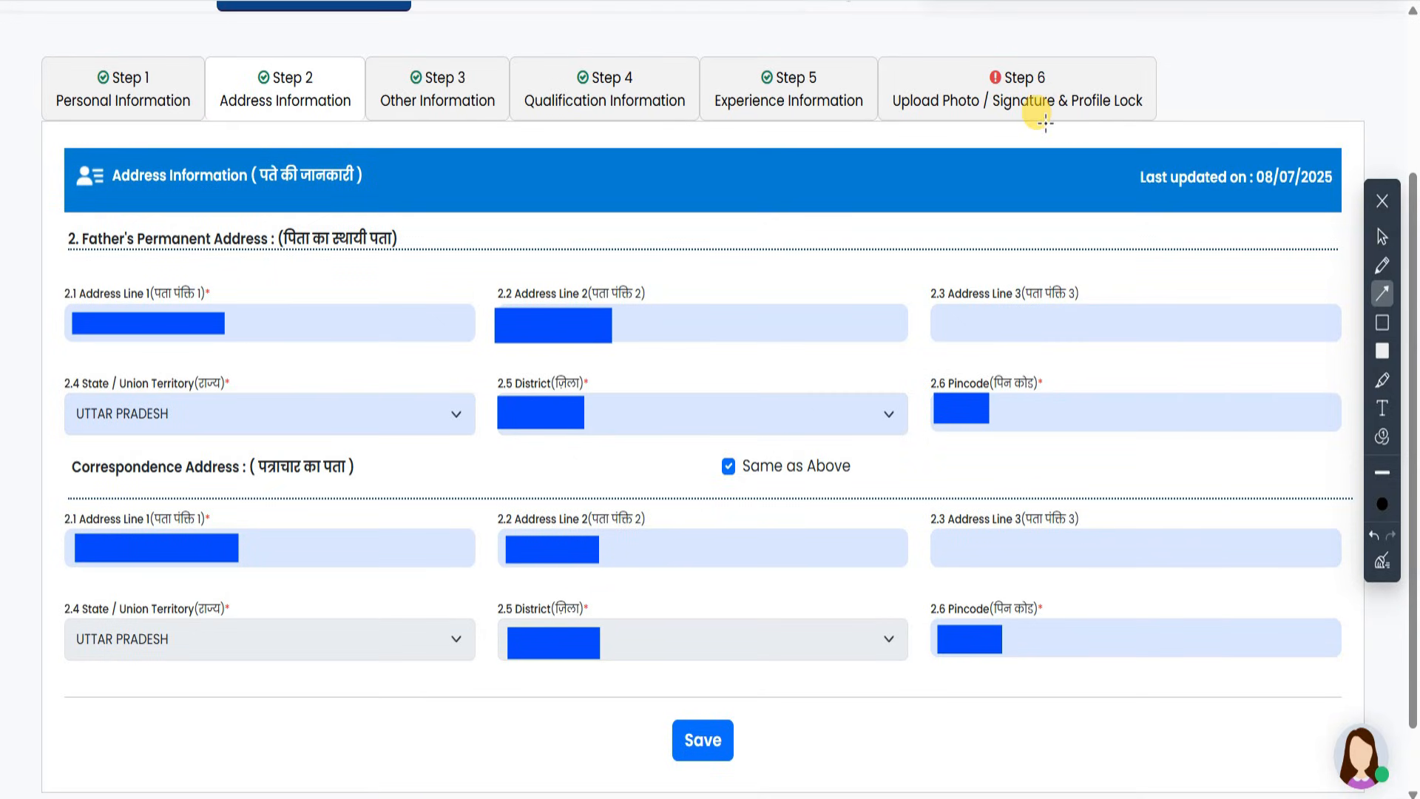
# - Annotate the Address Information heading, State answer and save area, then the step tabs
pyautogui.moveTo(1047, 137); pyautogui.dragTo(629, 207)
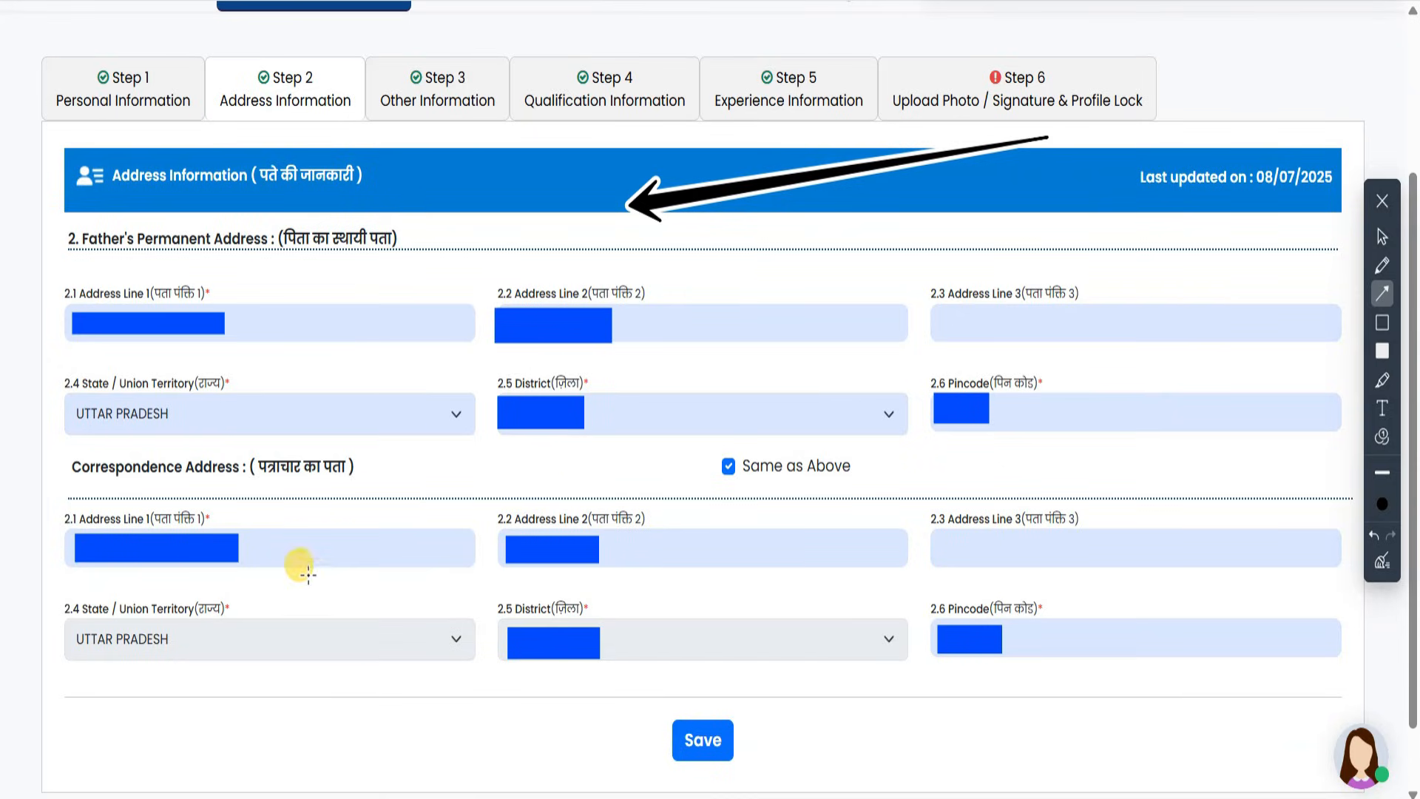
pyautogui.moveTo(441, 273); pyautogui.dragTo(245, 411)
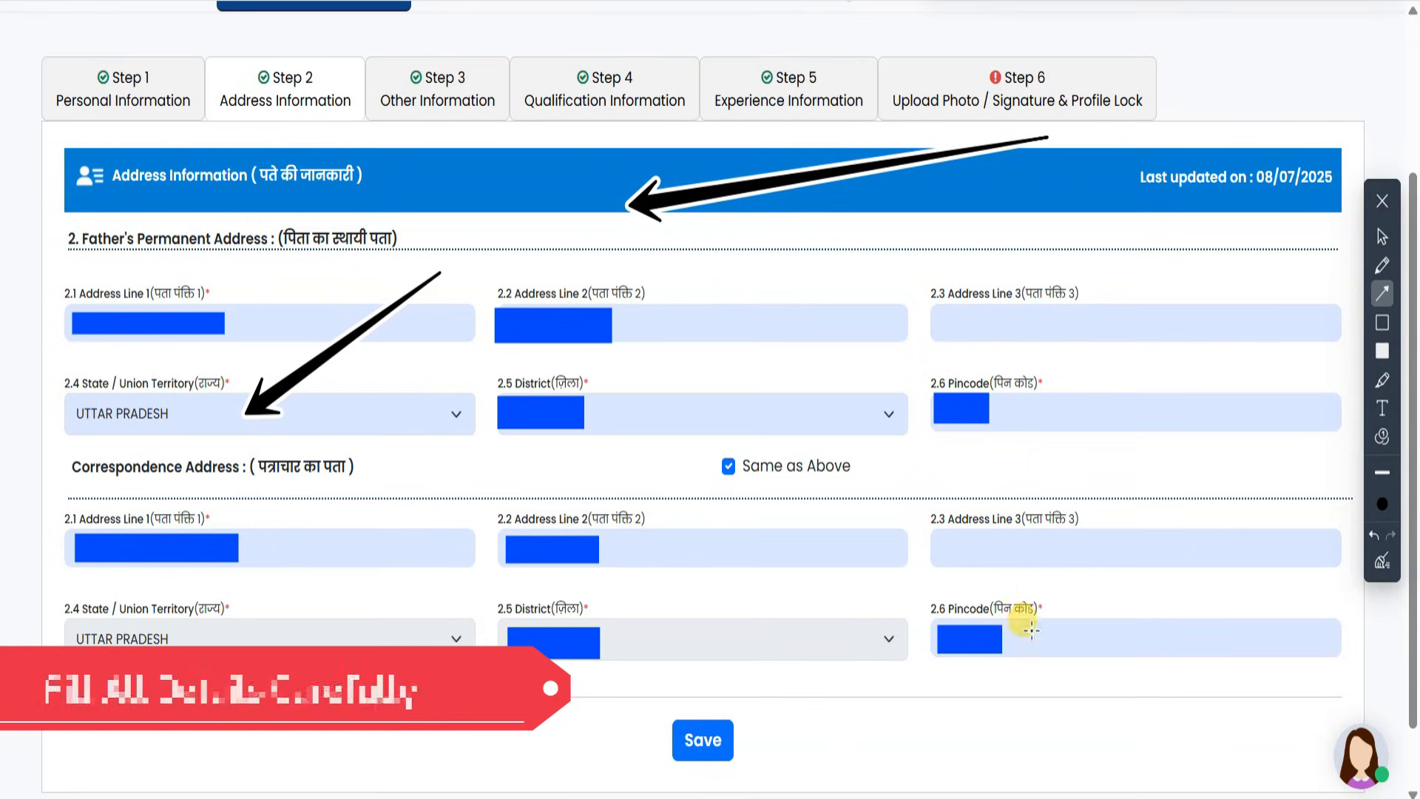
pyautogui.moveTo(932, 748); pyautogui.dragTo(766, 740)
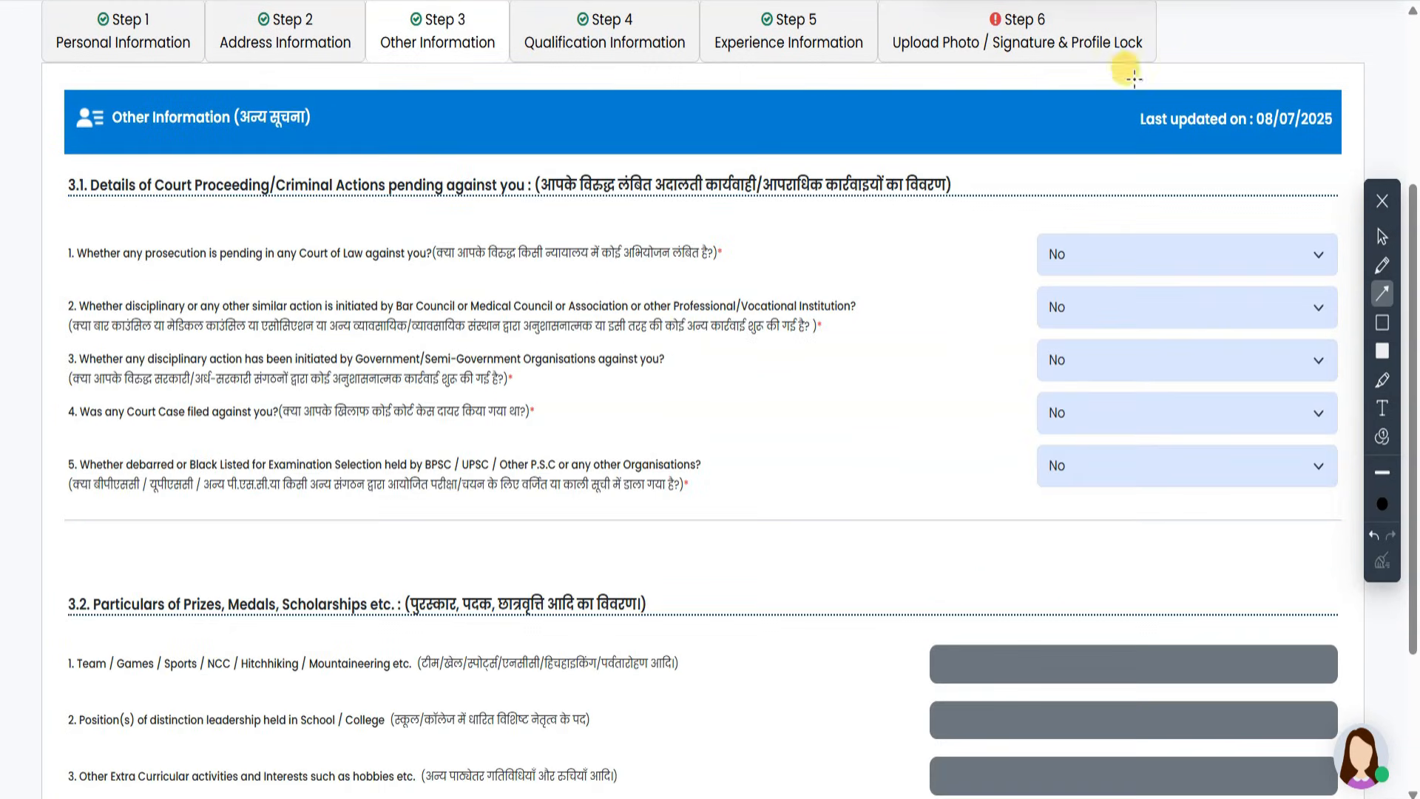
pyautogui.moveTo(953, 133); pyautogui.dragTo(671, 122)
pyautogui.moveTo(1041, 115)
pyautogui.mouseDown()
pyautogui.moveTo(753, 133)
pyautogui.moveTo(762, 145)
pyautogui.mouseUp()
pyautogui.moveTo(1231, 75)
pyautogui.mouseDown()
pyautogui.moveTo(1040, 196)
pyautogui.moveTo(1024, 222)
pyautogui.mouseUp()
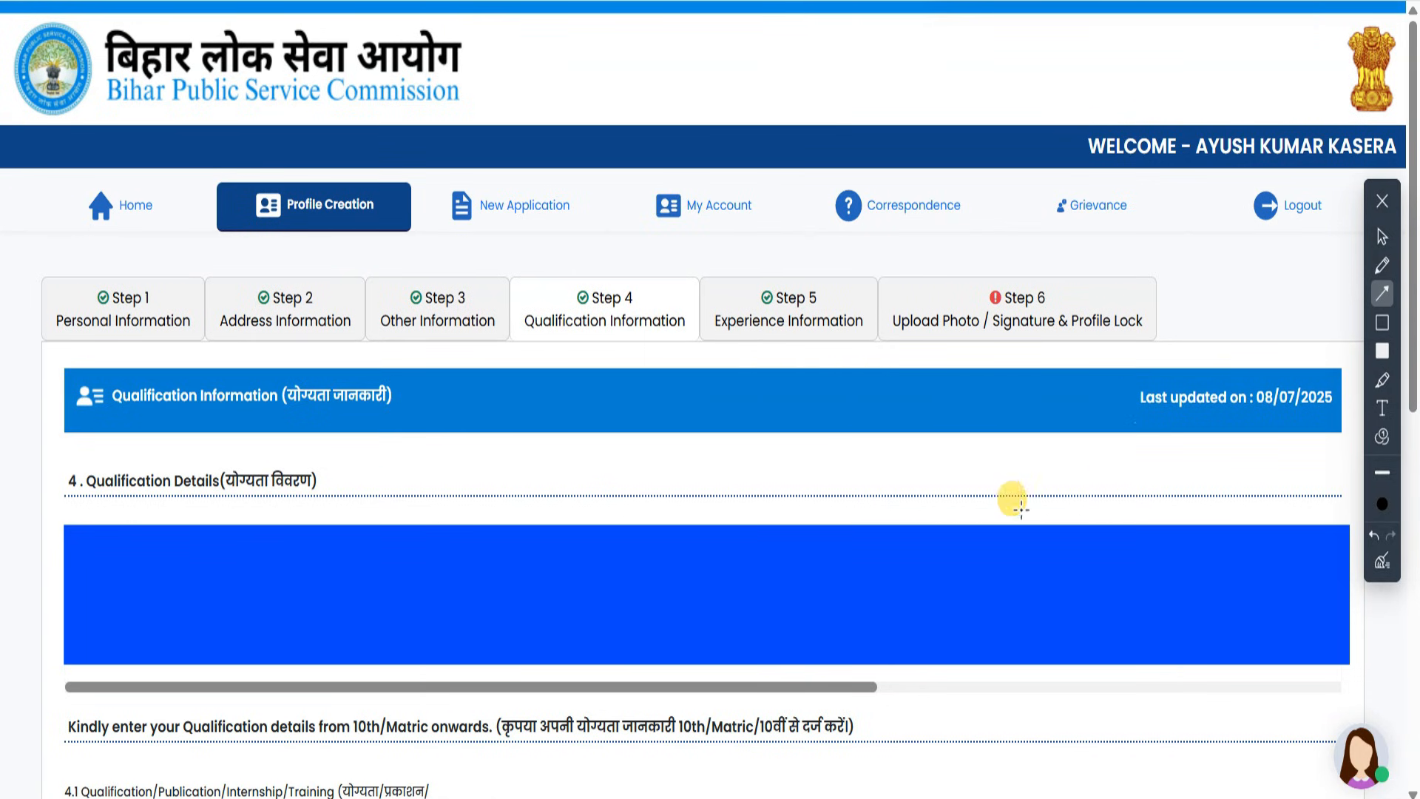
# - Pick UTTAR PRADESH in the 4.4 State dropdown for the 10th/Matric entry
pyautogui.moveTo(1019, 508); pyautogui.dragTo(662, 362)
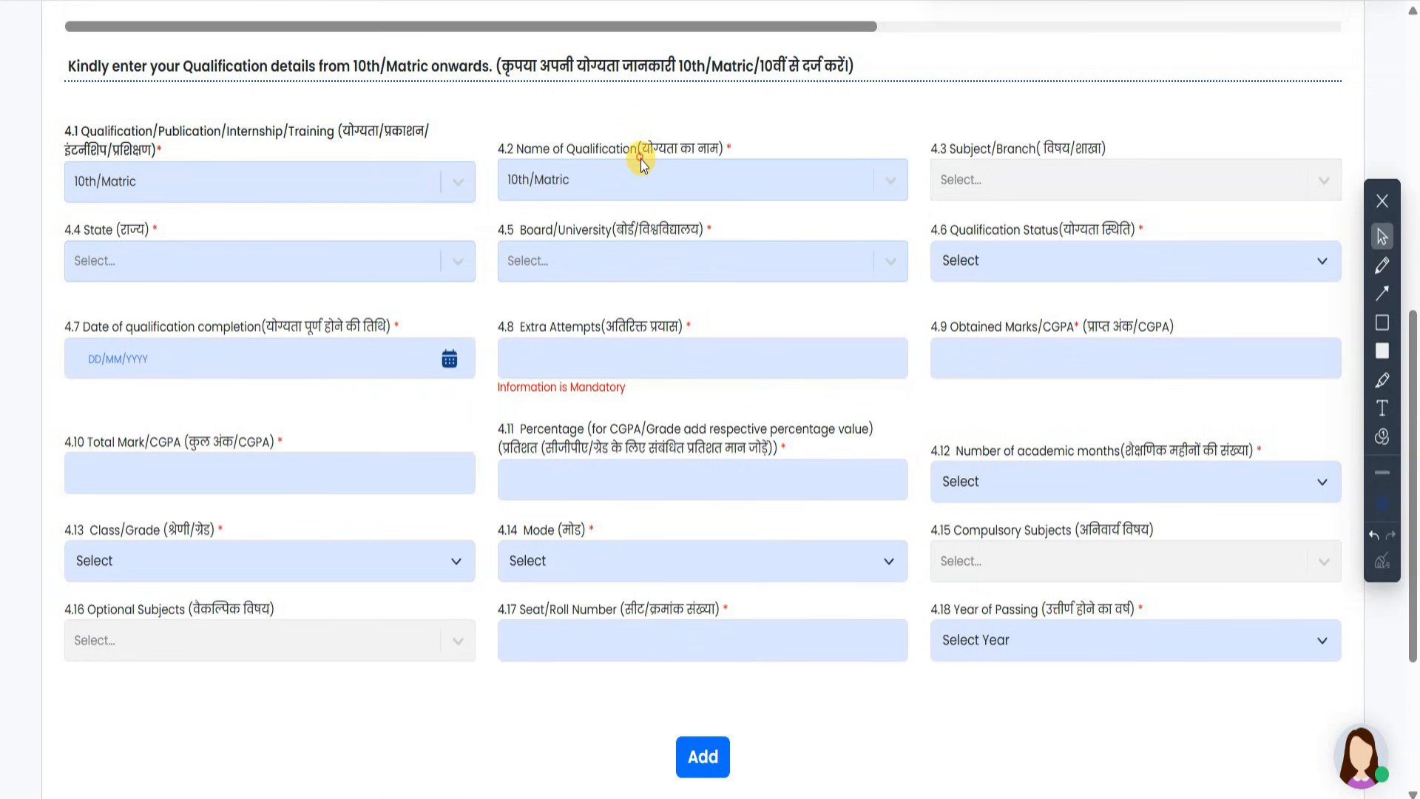
pyautogui.click(371, 272)
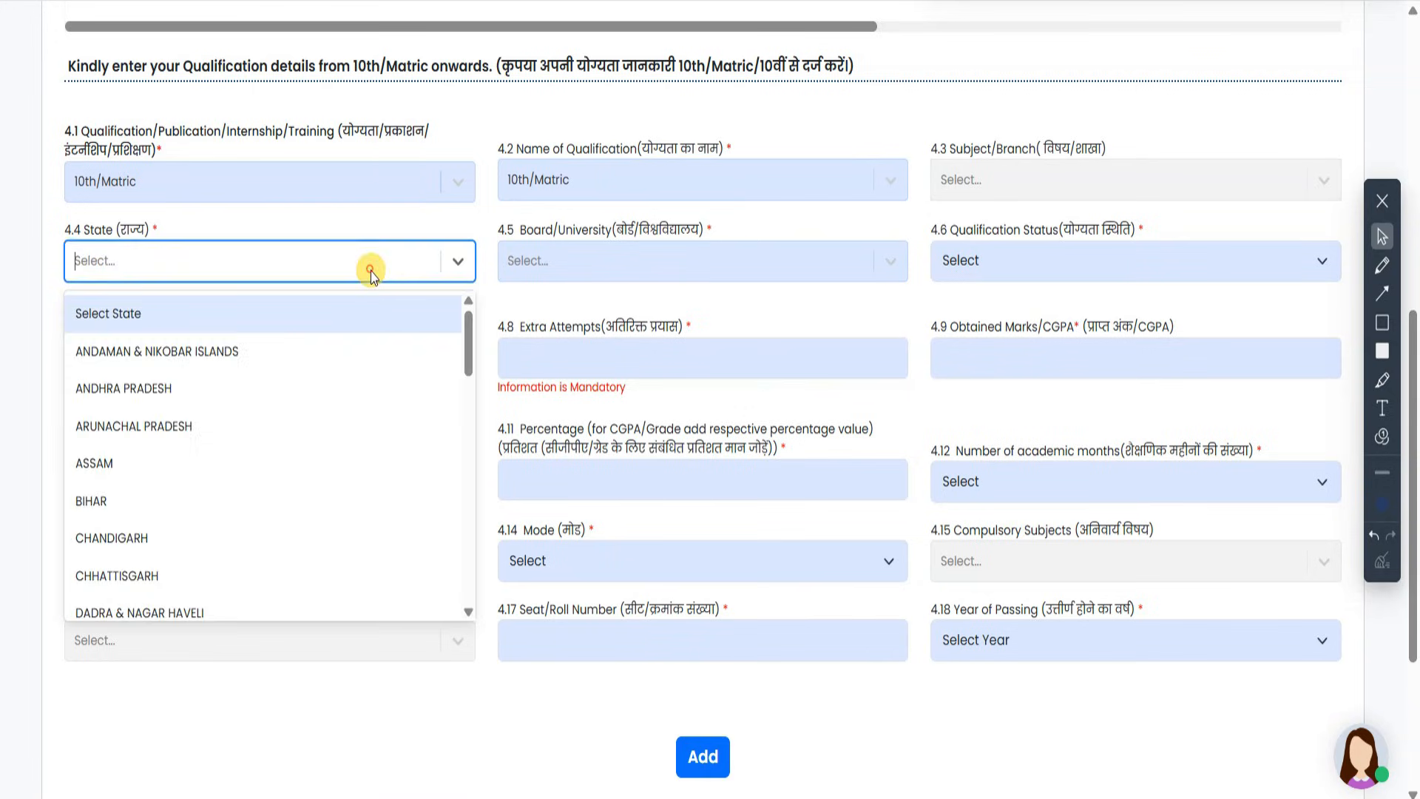
pyautogui.scroll(-5, 283, 454)
pyautogui.scroll(-10, 283, 459)
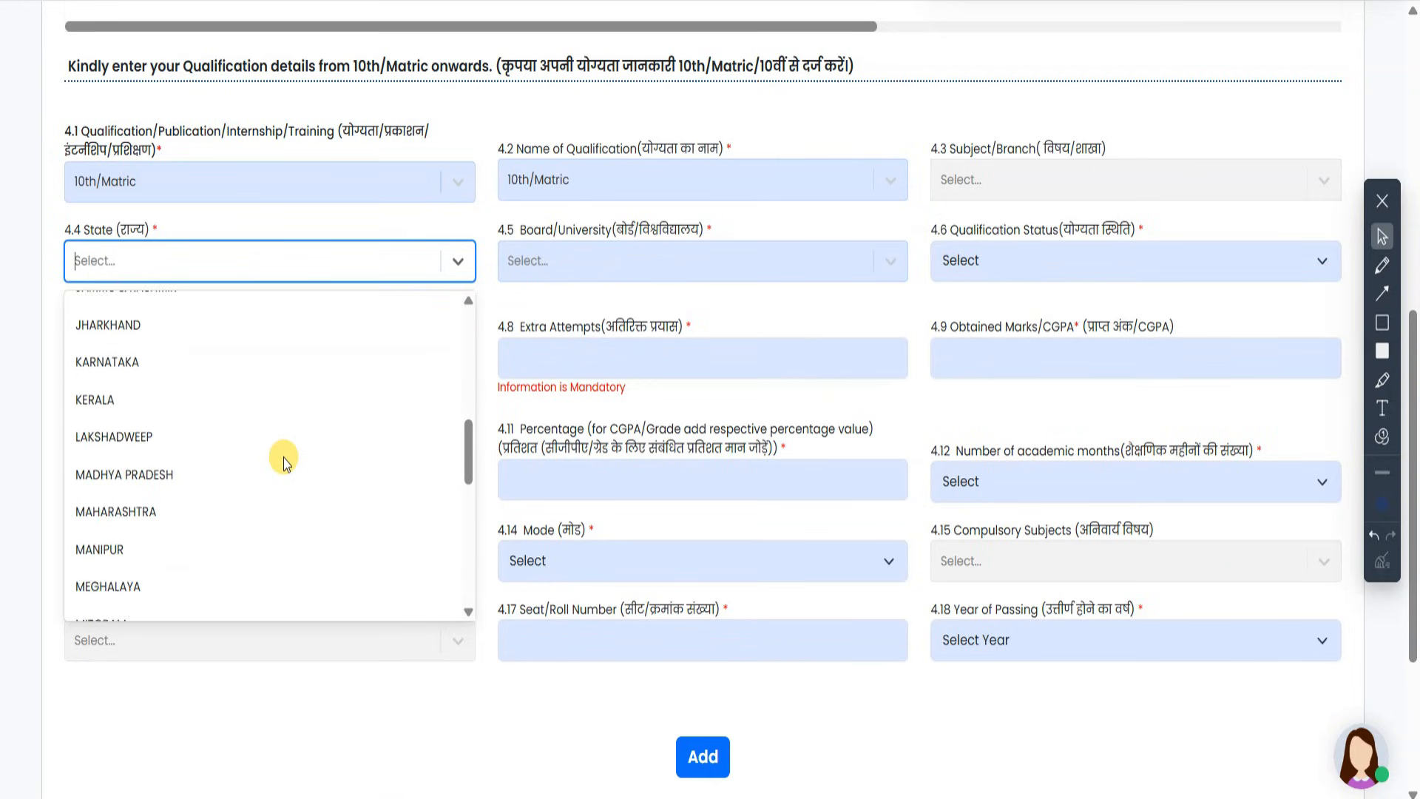
pyautogui.click(208, 523)
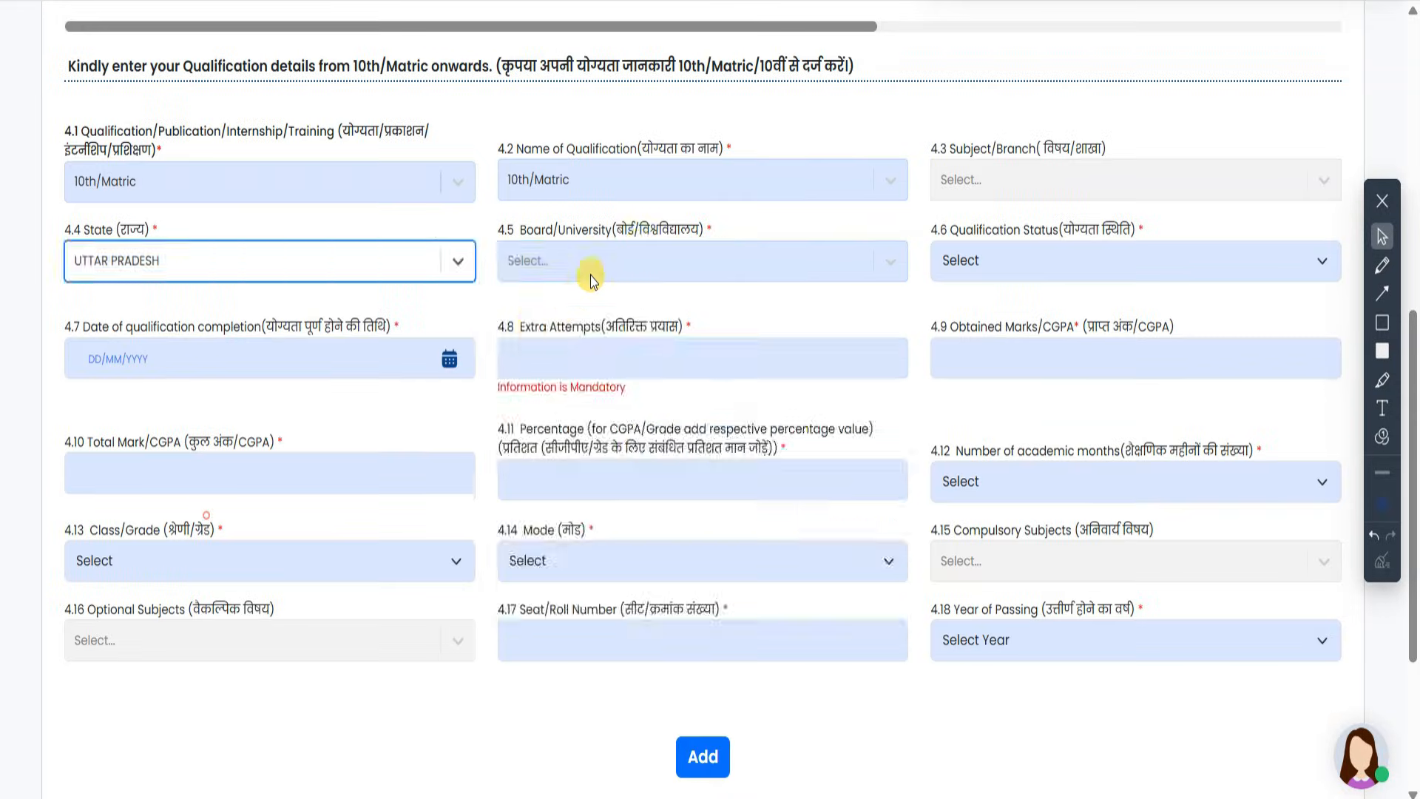
# - Set the 4.5 Board/University to State Board, confirming the selection stays
pyautogui.click(641, 253)
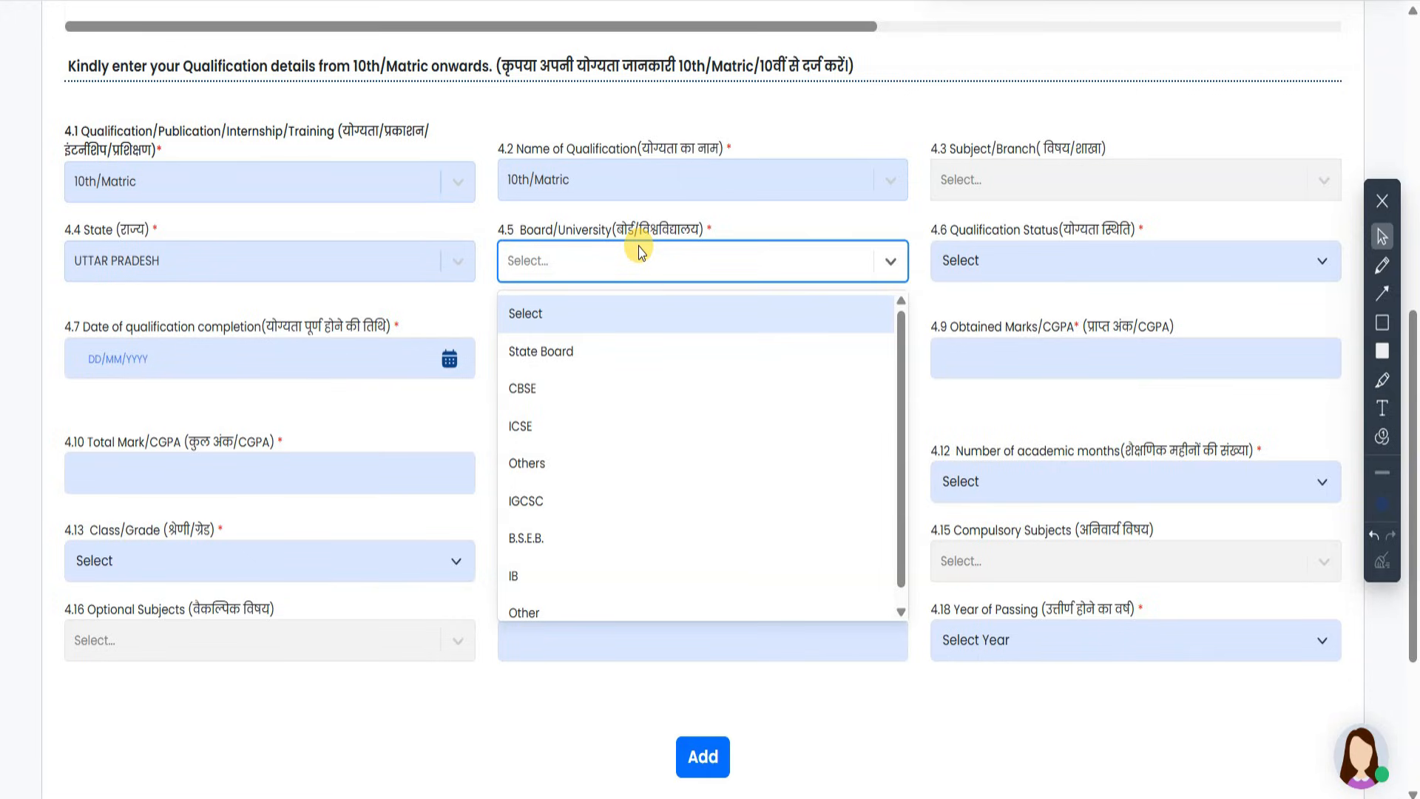
pyautogui.click(603, 361)
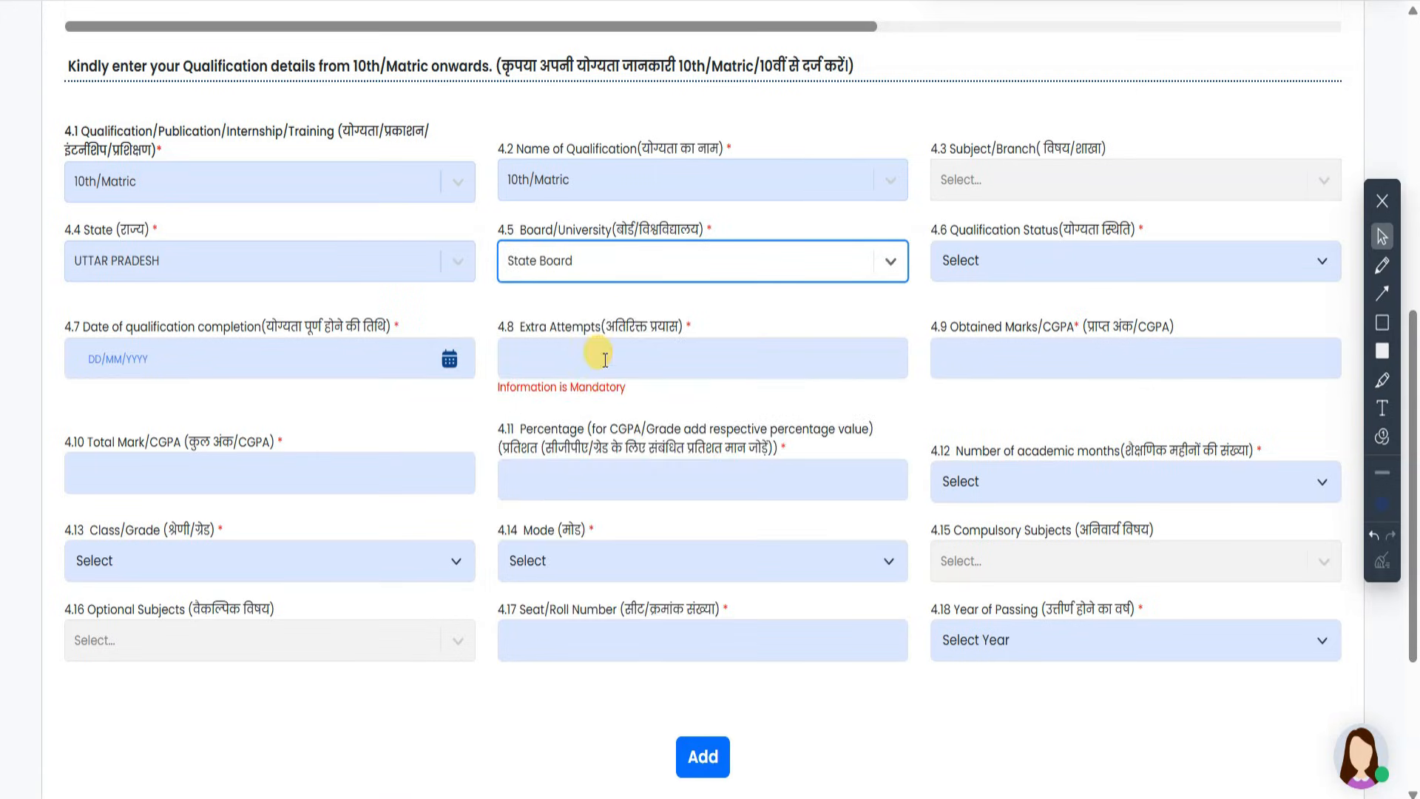
pyautogui.click(645, 251)
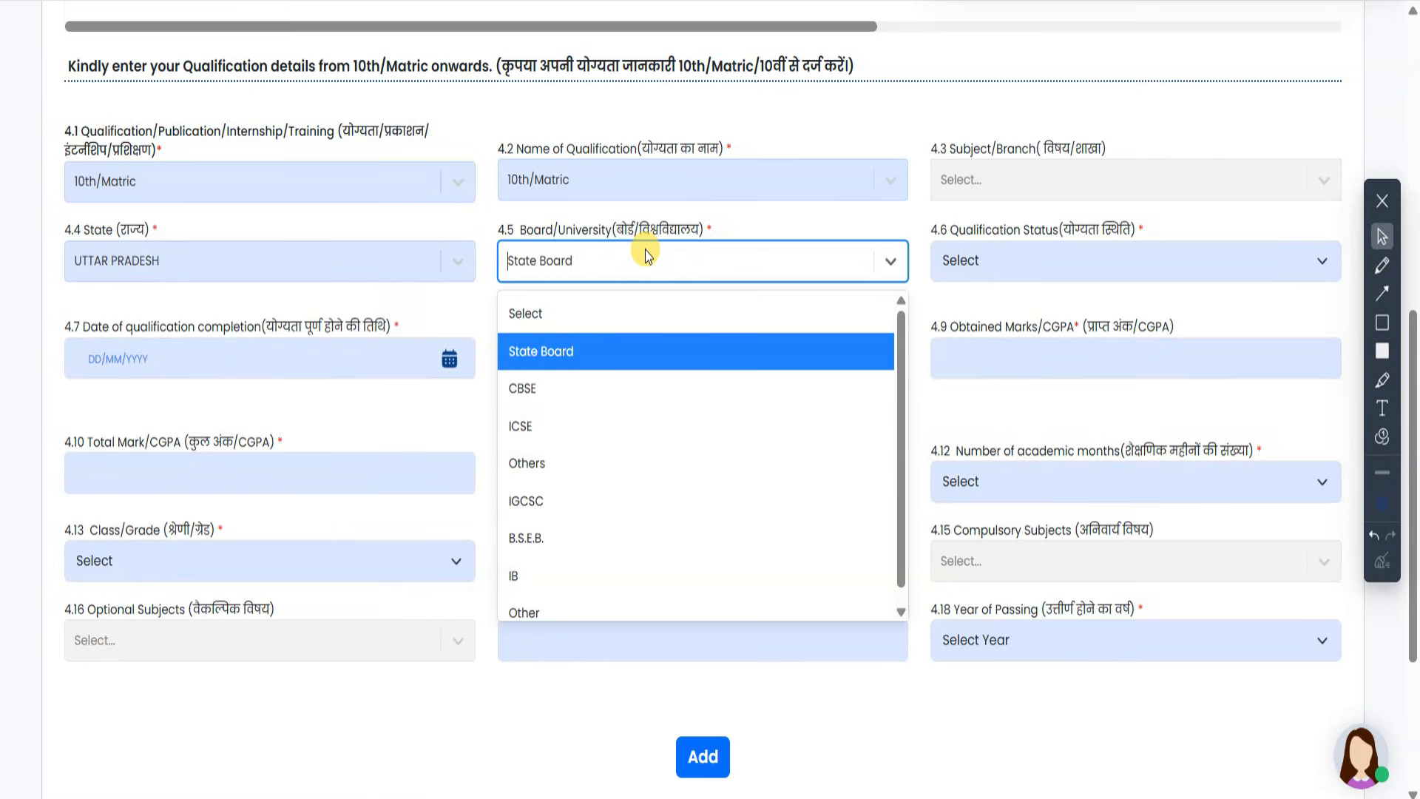
pyautogui.click(646, 255)
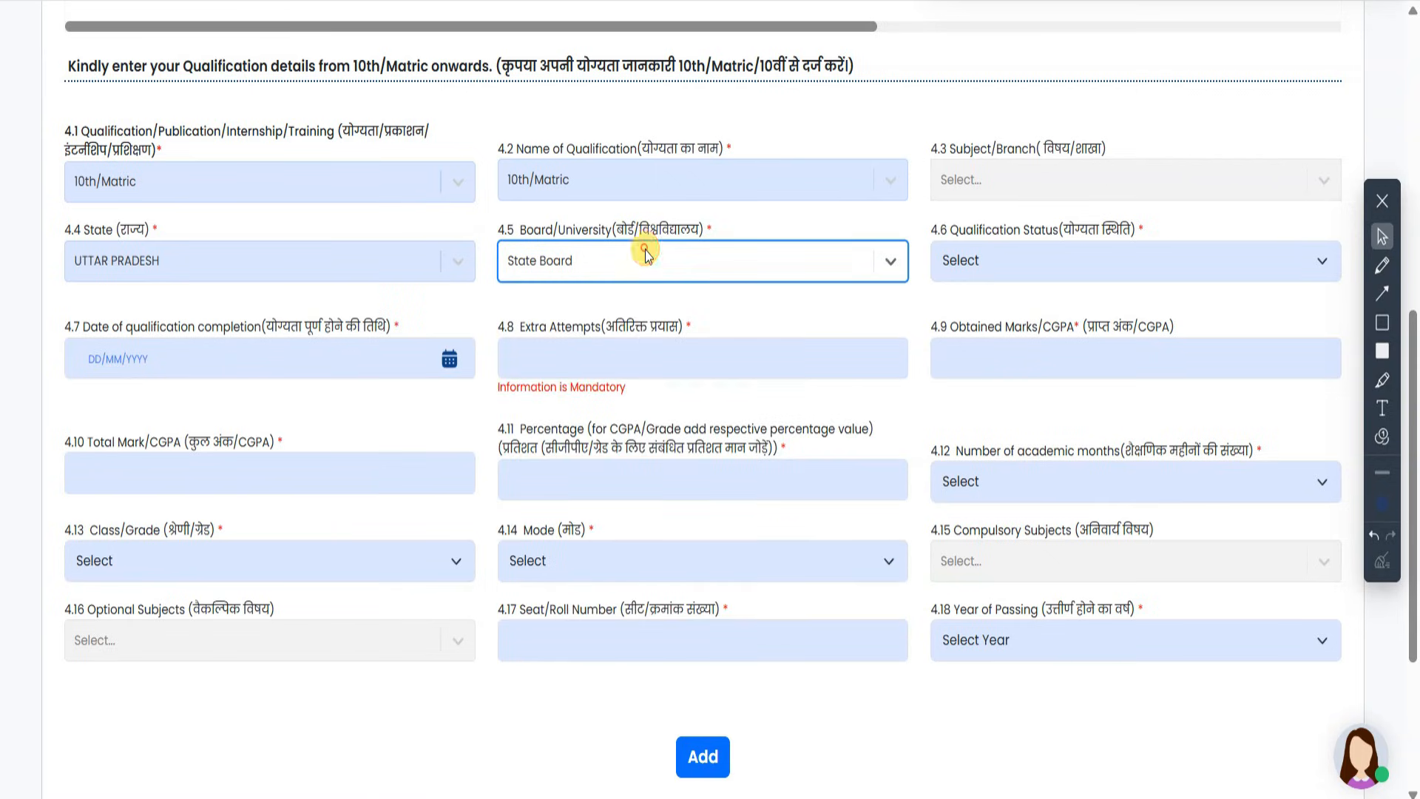
pyautogui.click(1010, 247)
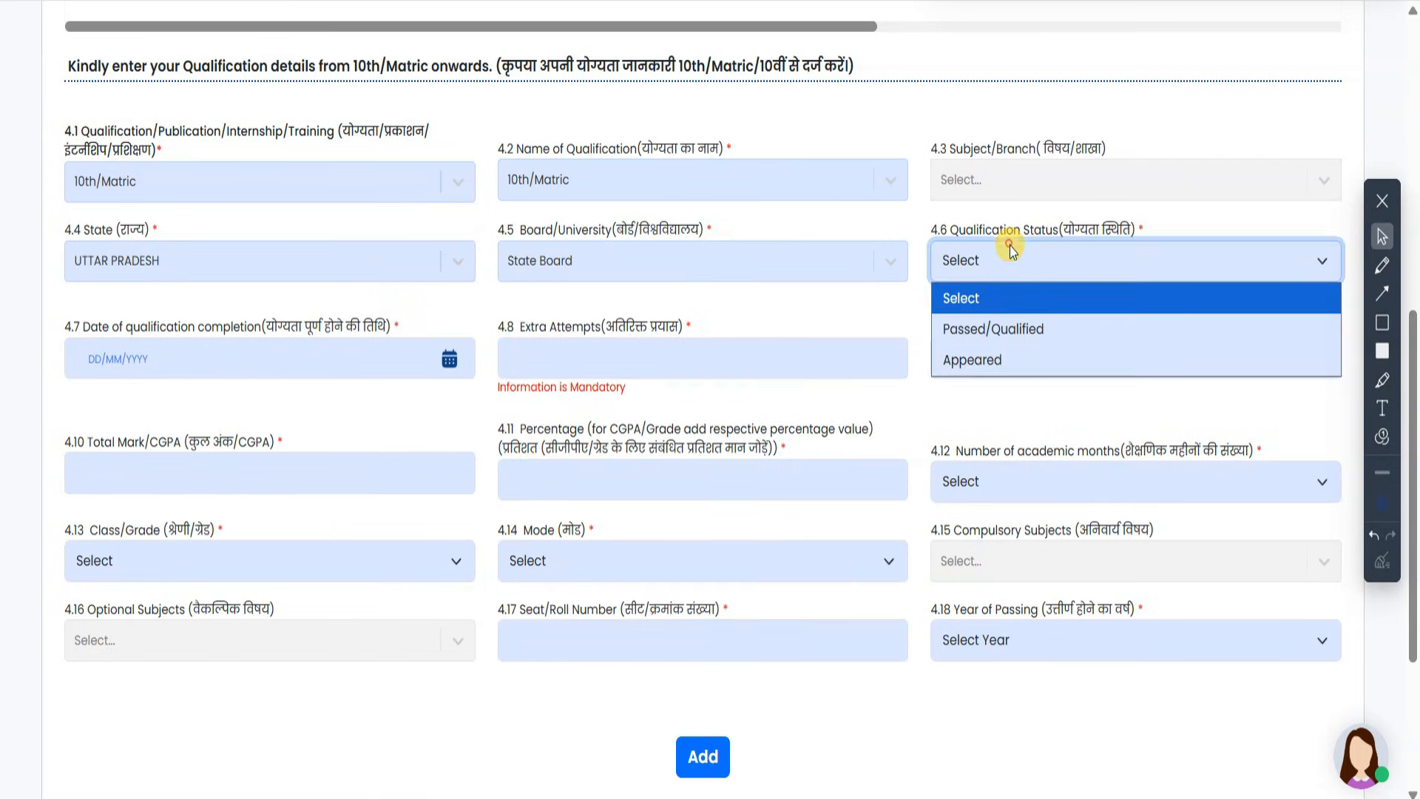
# - Mark the 10th/Matric as Passed/Qualified and enter 600 as total marks
pyautogui.click(1044, 336)
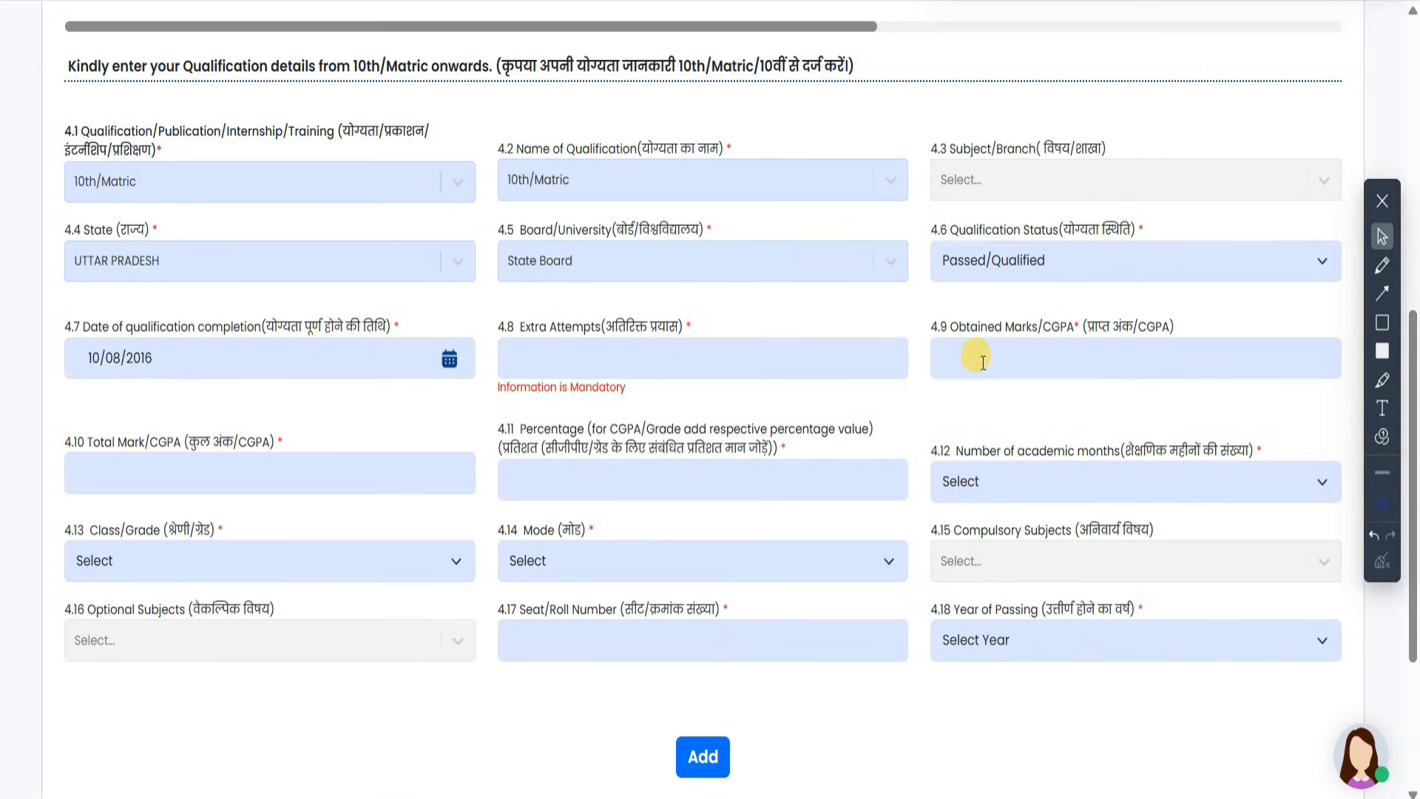
pyautogui.press('Tab')
pyautogui.write('600')
pyautogui.press('Tab')
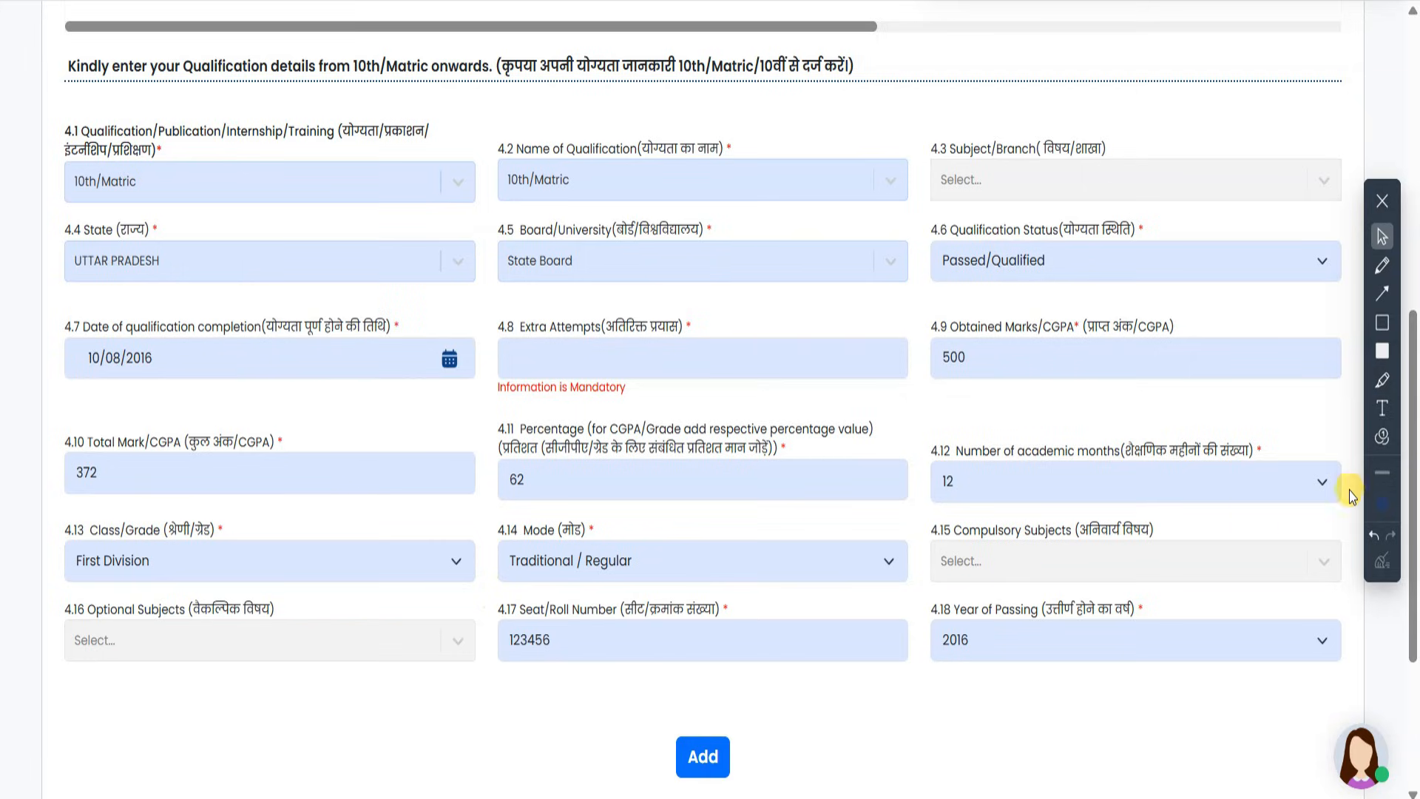
pyautogui.click(1381, 293)
pyautogui.moveTo(68, 736); pyautogui.dragTo(96, 581)
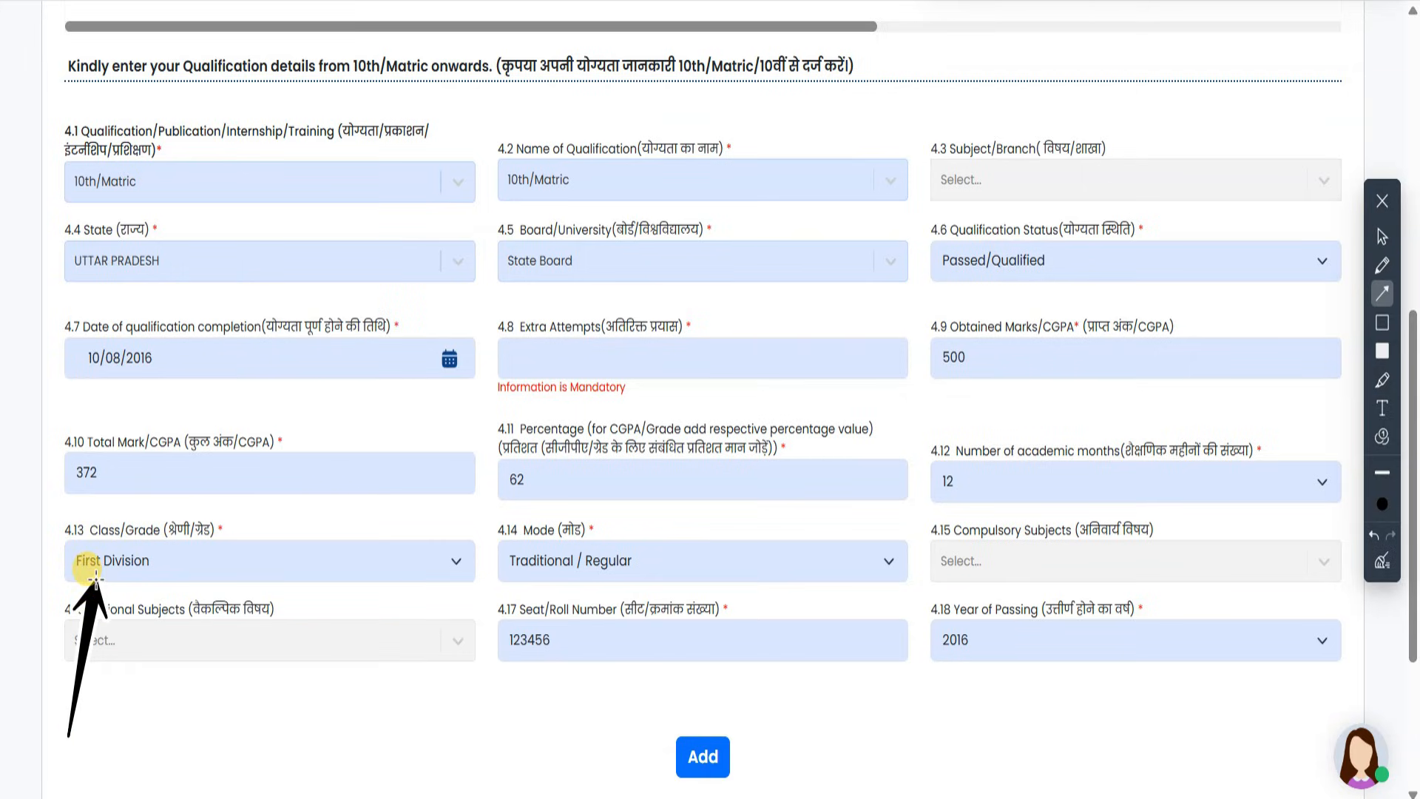
pyautogui.click(1382, 237)
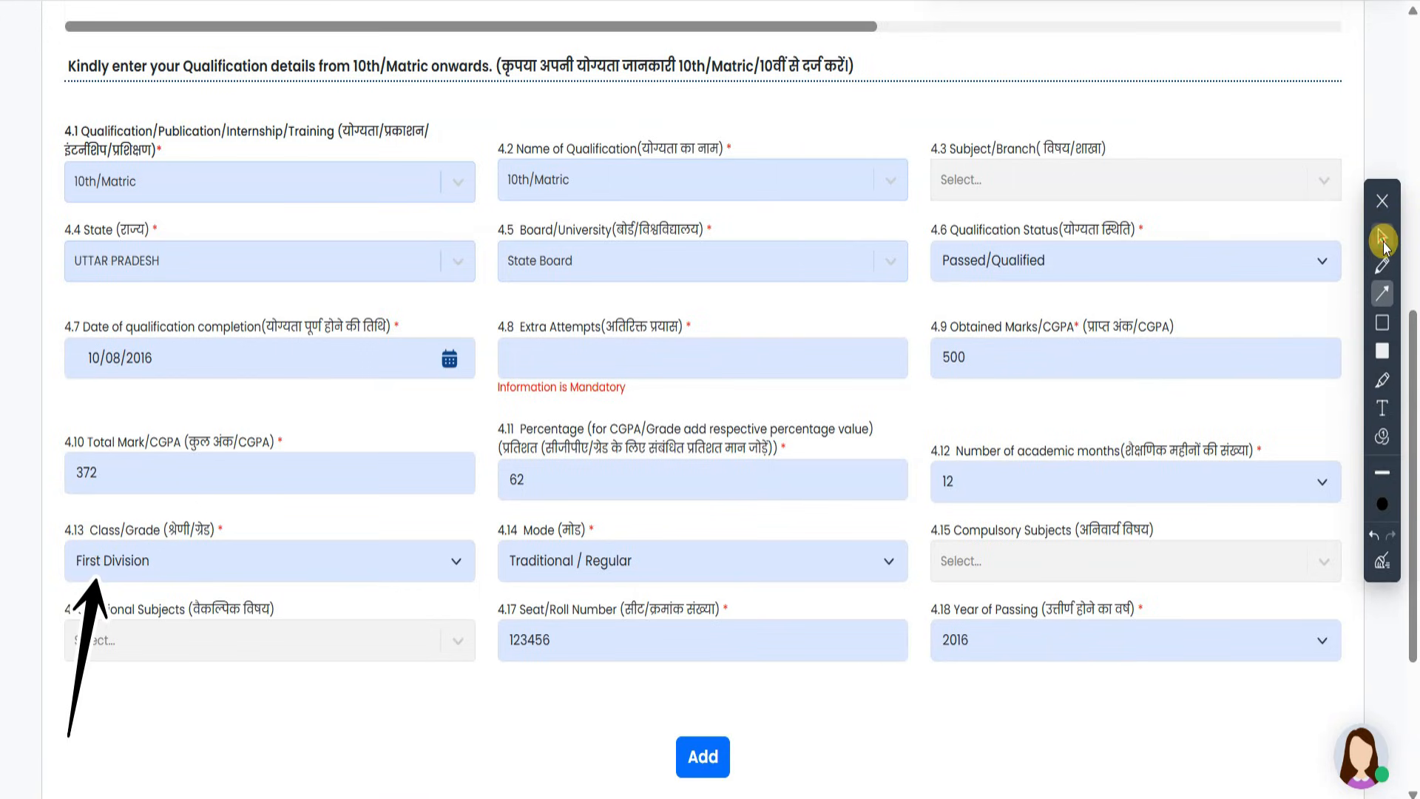
# - Keep Traditional / Regular as study mode and add the completed 10th/Matric qualification
pyautogui.click(748, 578)
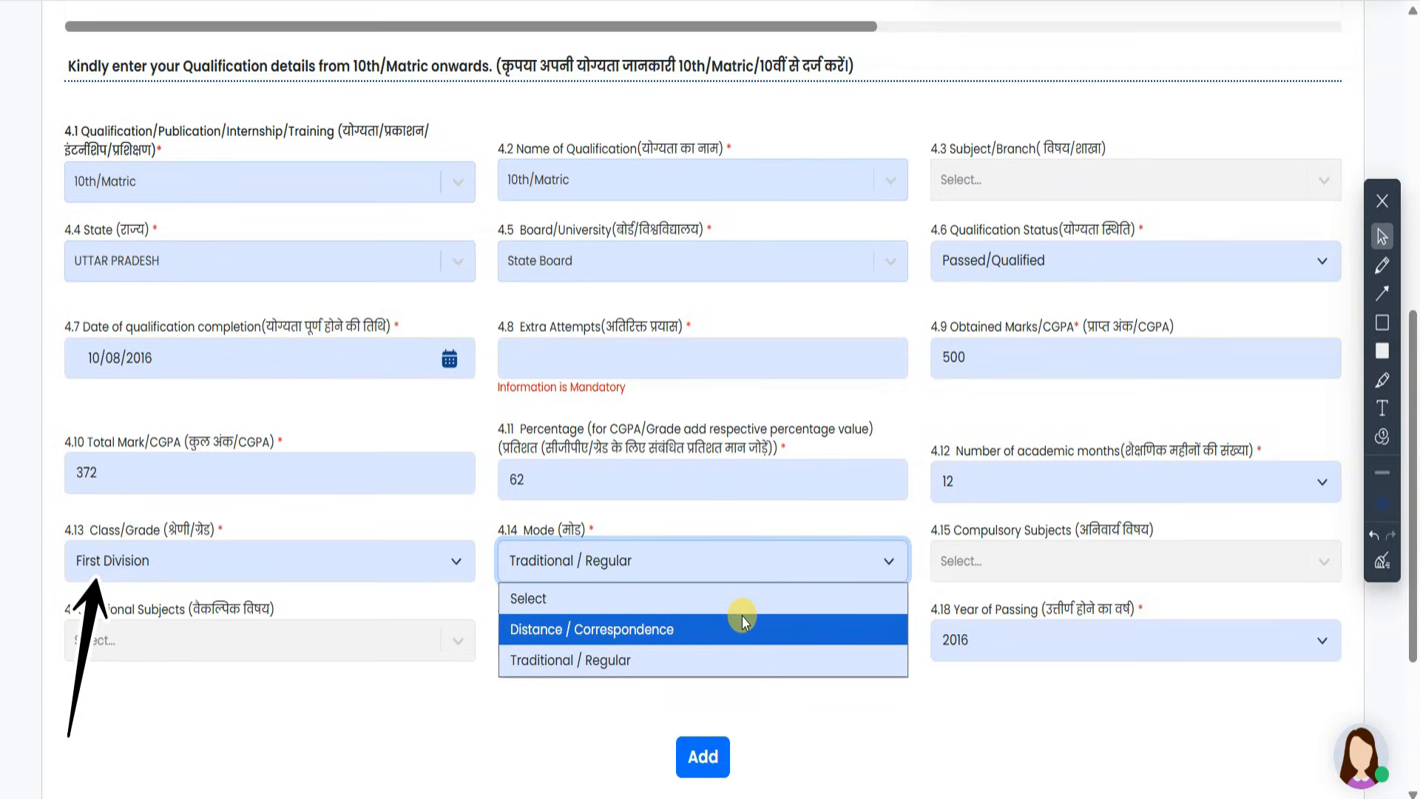
pyautogui.click(726, 660)
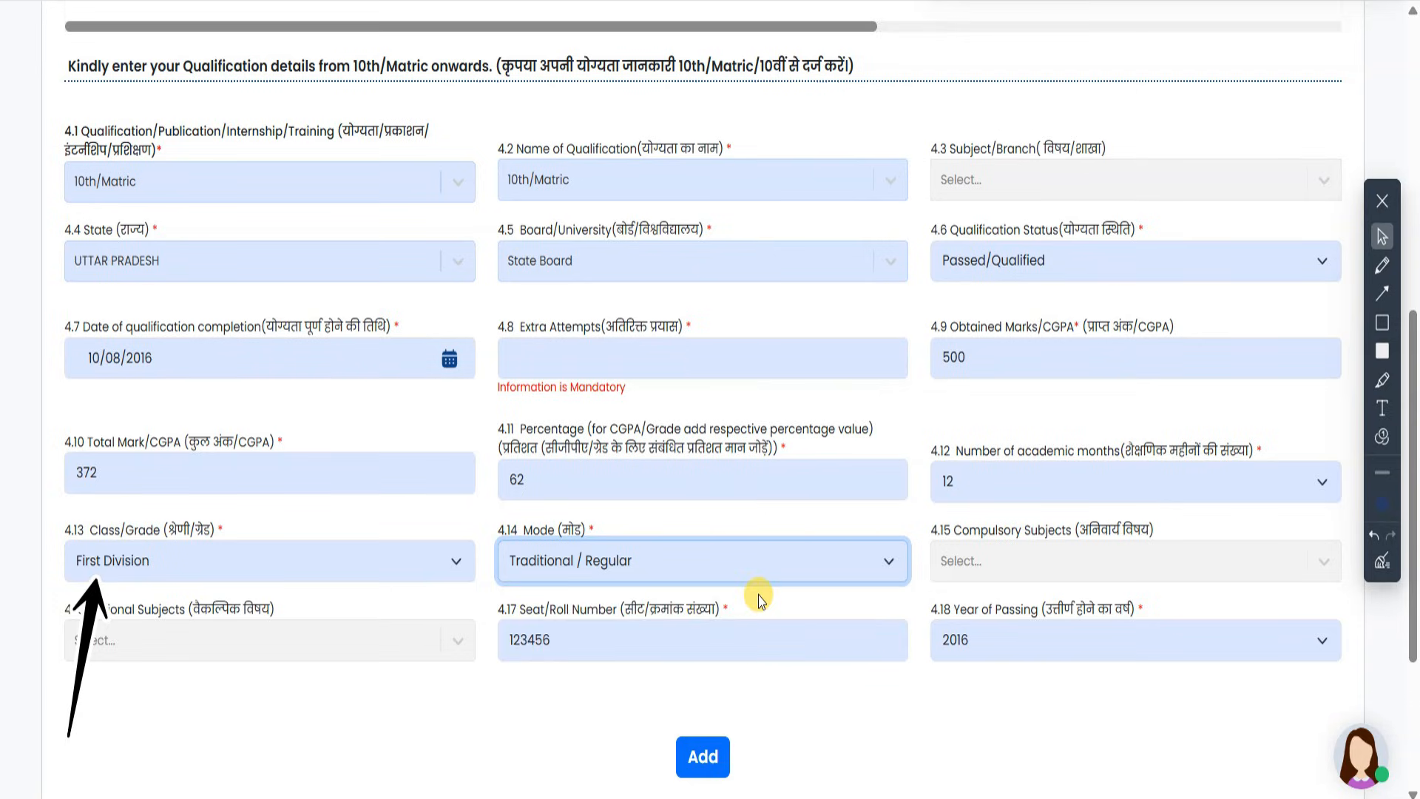
pyautogui.doubleClick(711, 634)
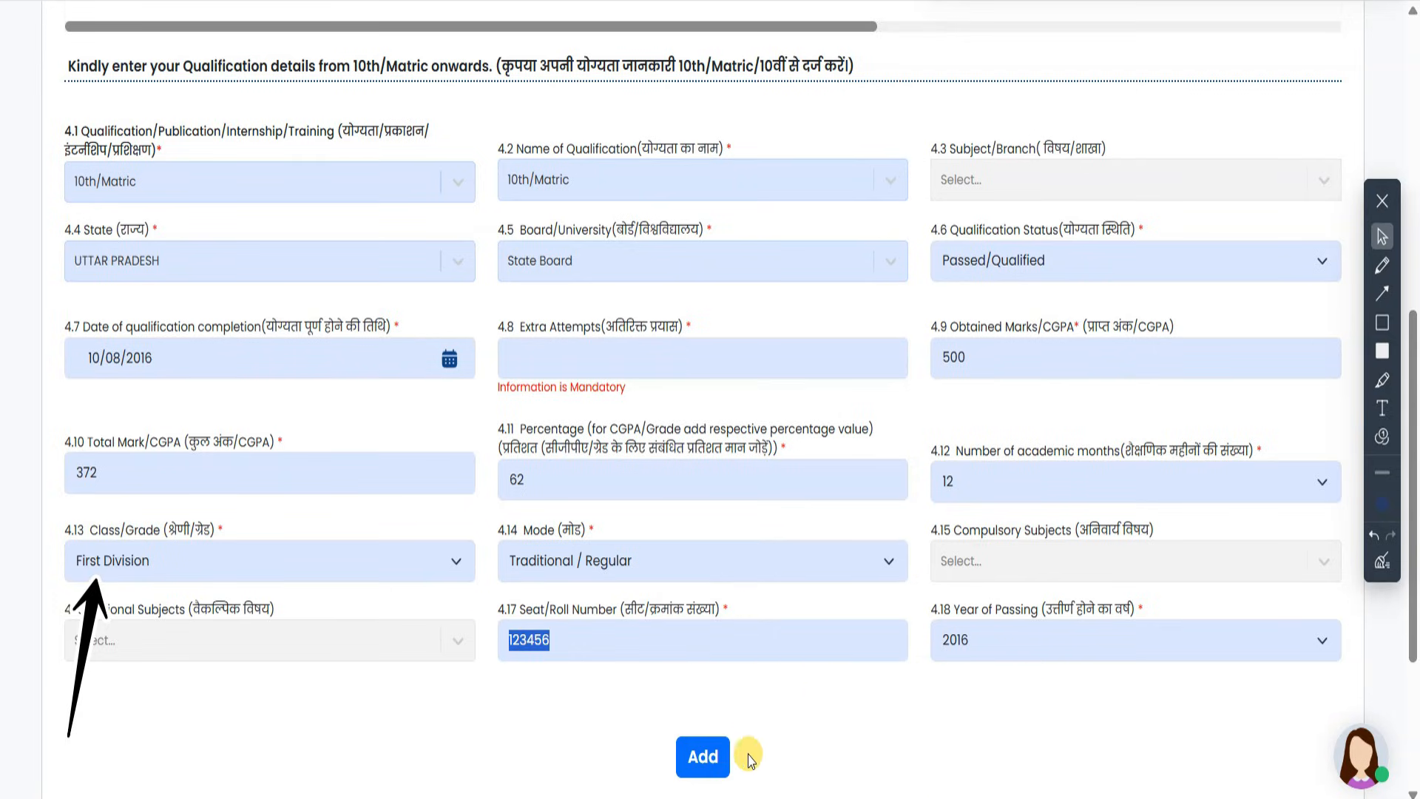
pyautogui.click(703, 757)
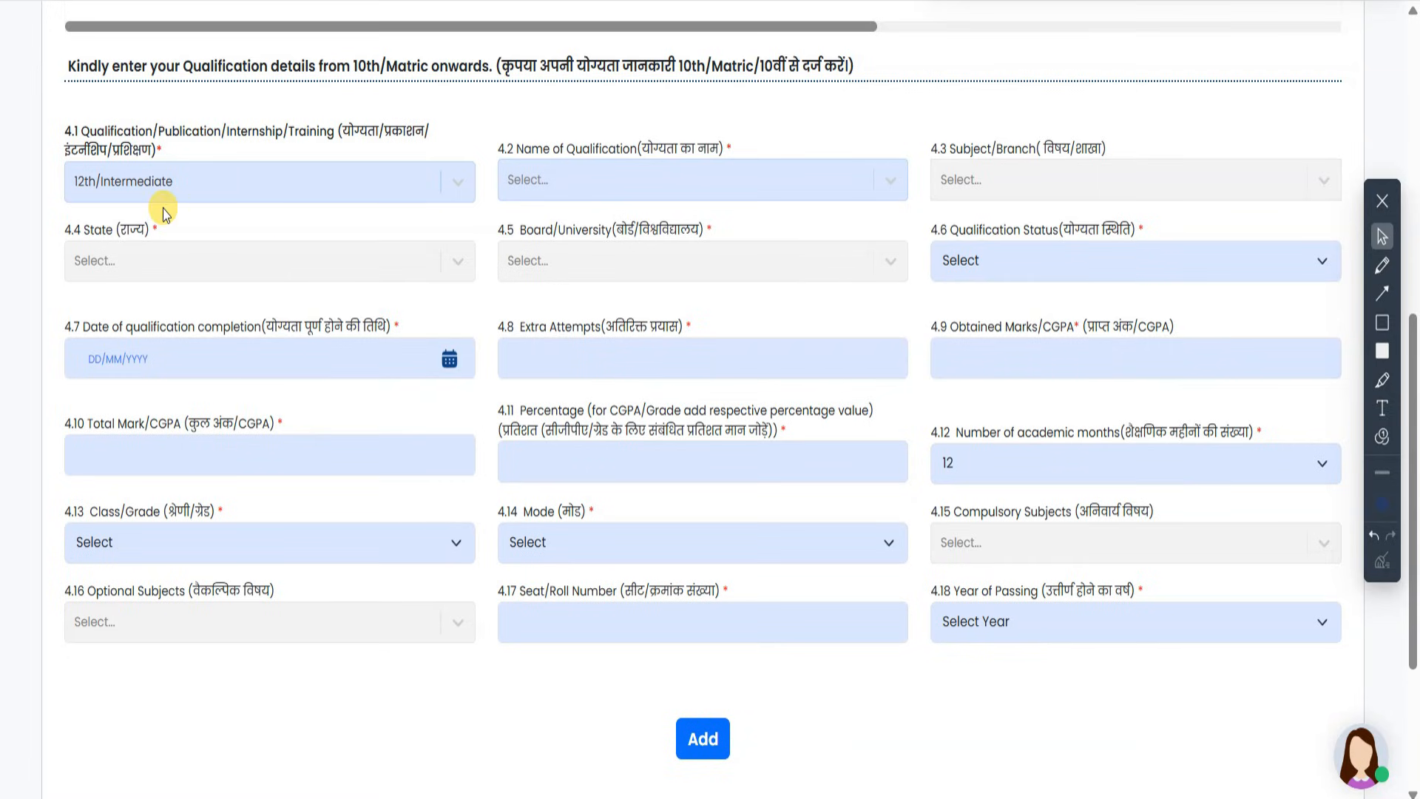
# - Keep 12th/Intermediate as the qualification and choose UTTAR PRADESH as its state
pyautogui.click(180, 187)
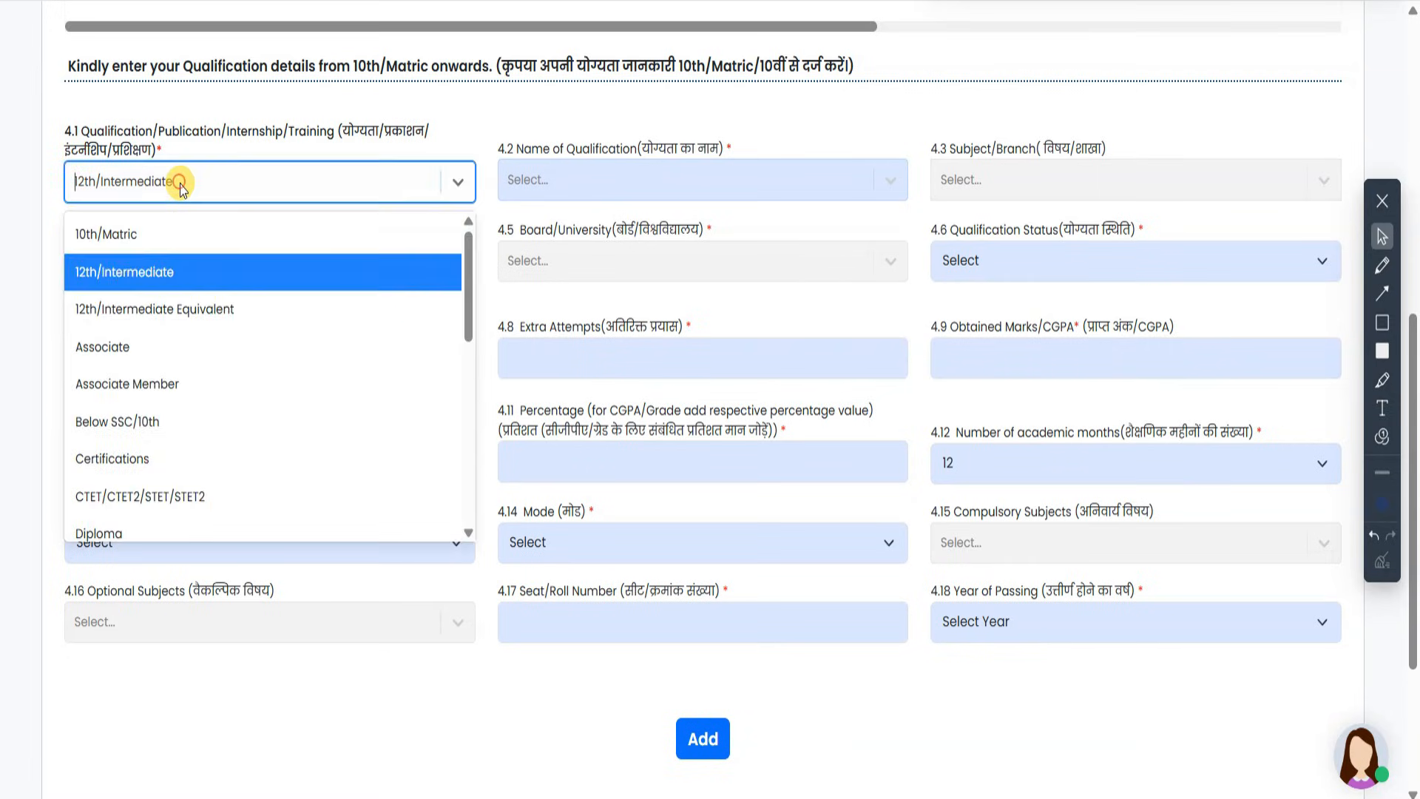
pyautogui.click(184, 271)
pyautogui.click(378, 267)
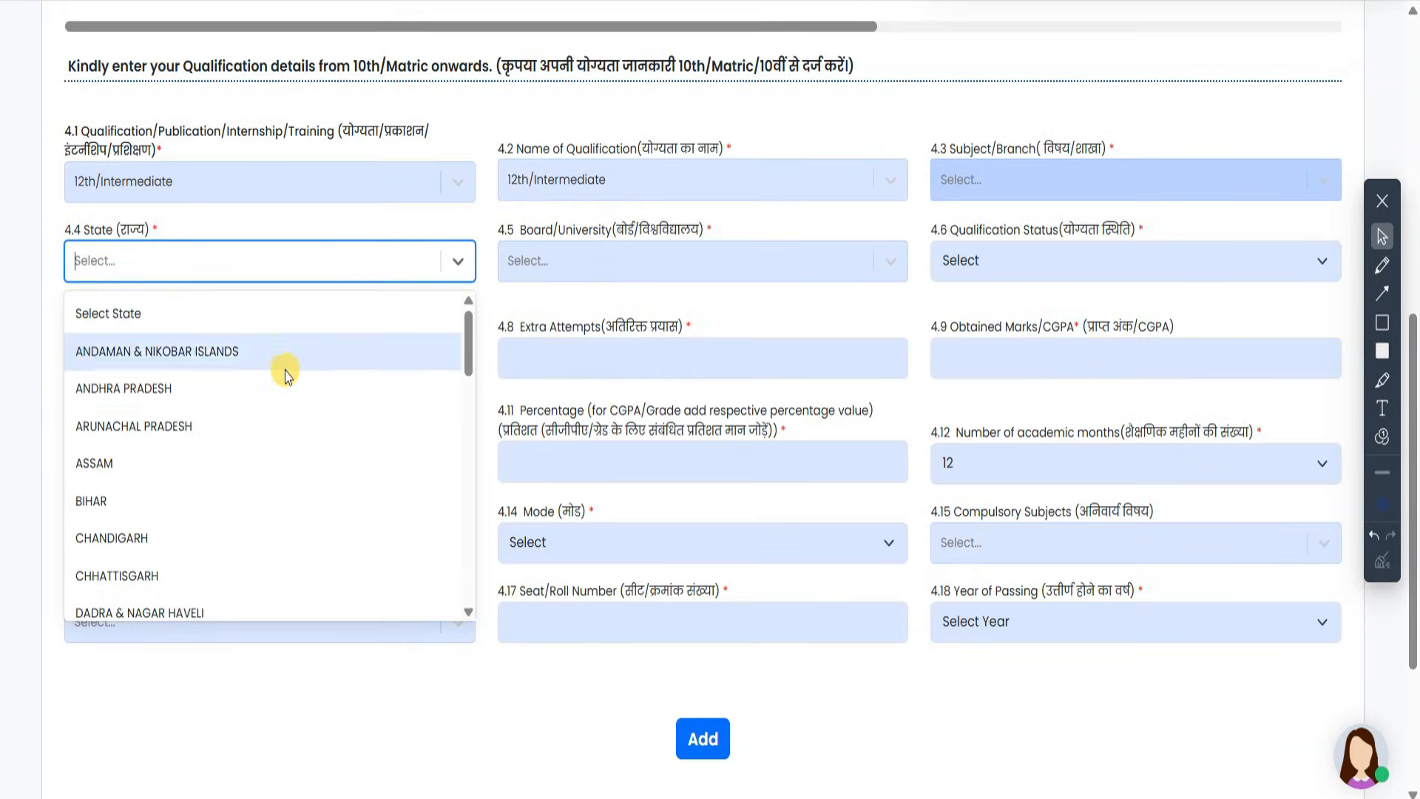
pyautogui.scroll(-10, 283, 398)
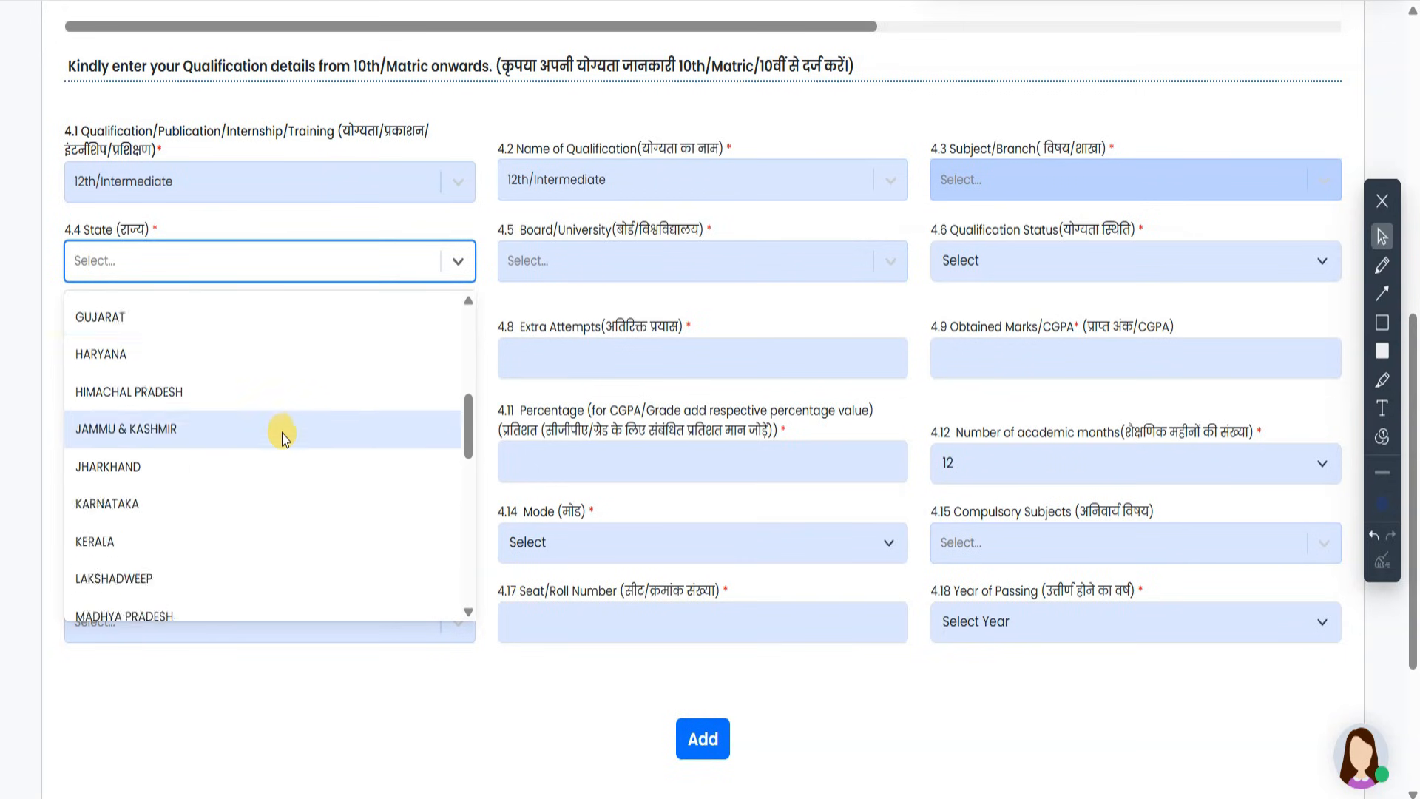
pyautogui.click(199, 523)
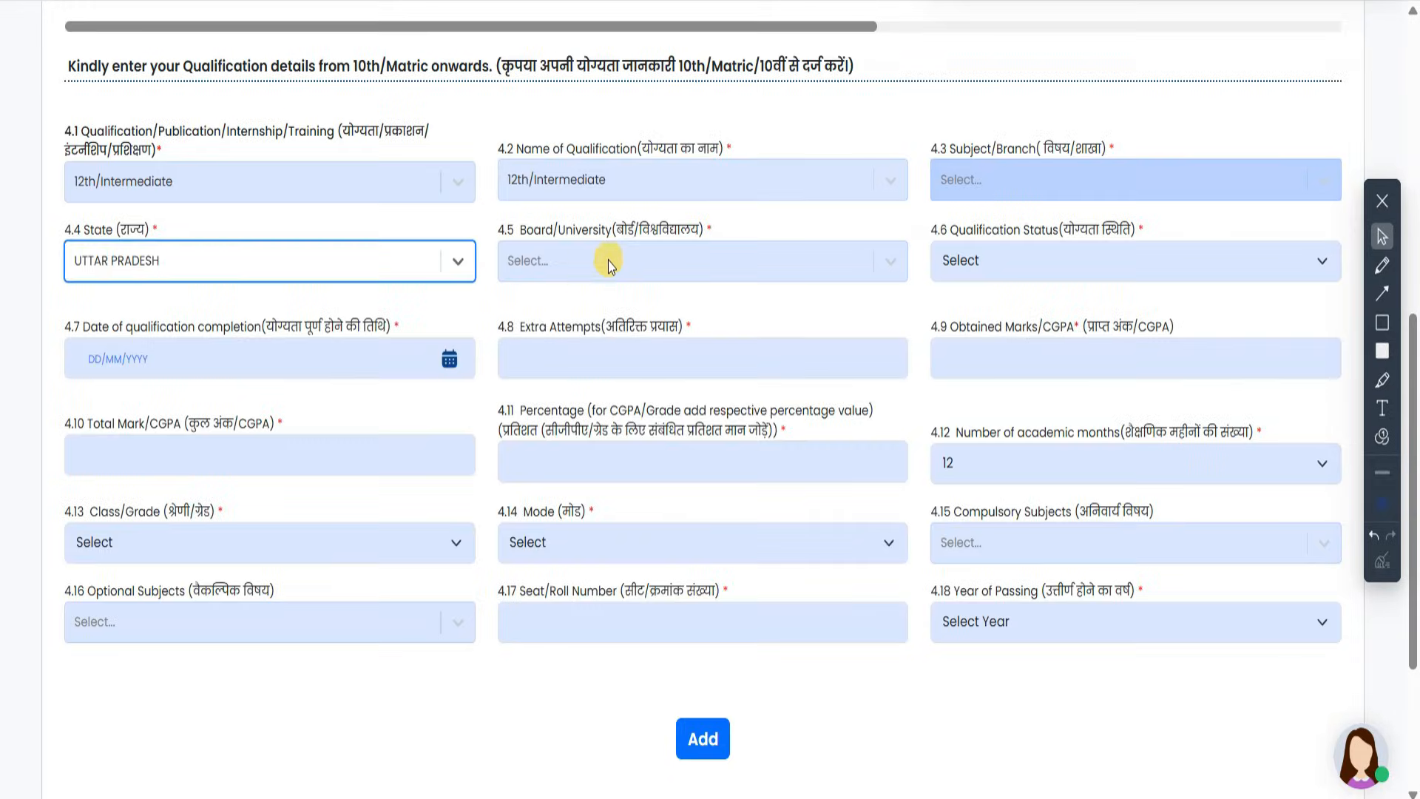
# - Set the board to State Board and the status to Passed/Qualified
pyautogui.click(610, 260)
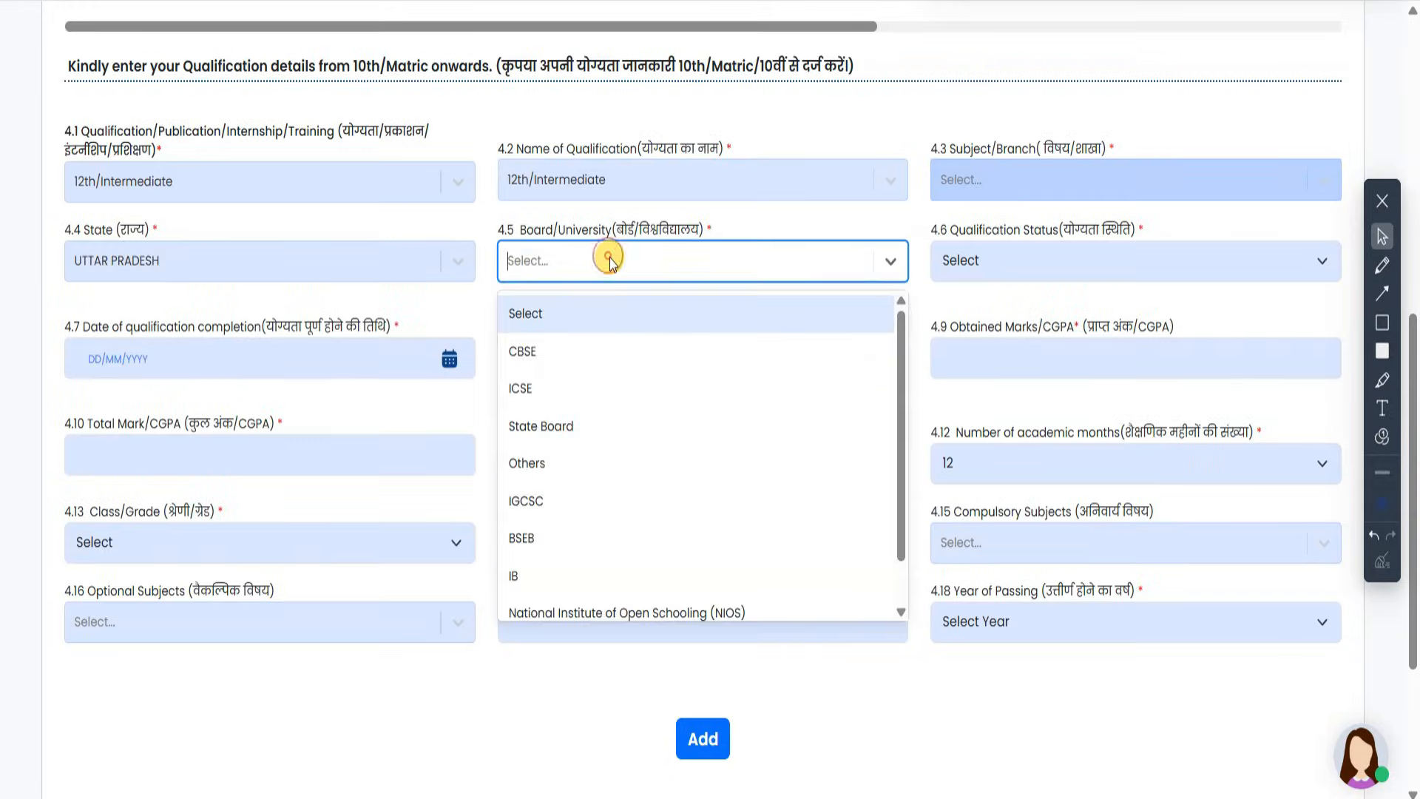
pyautogui.click(591, 425)
pyautogui.click(1117, 260)
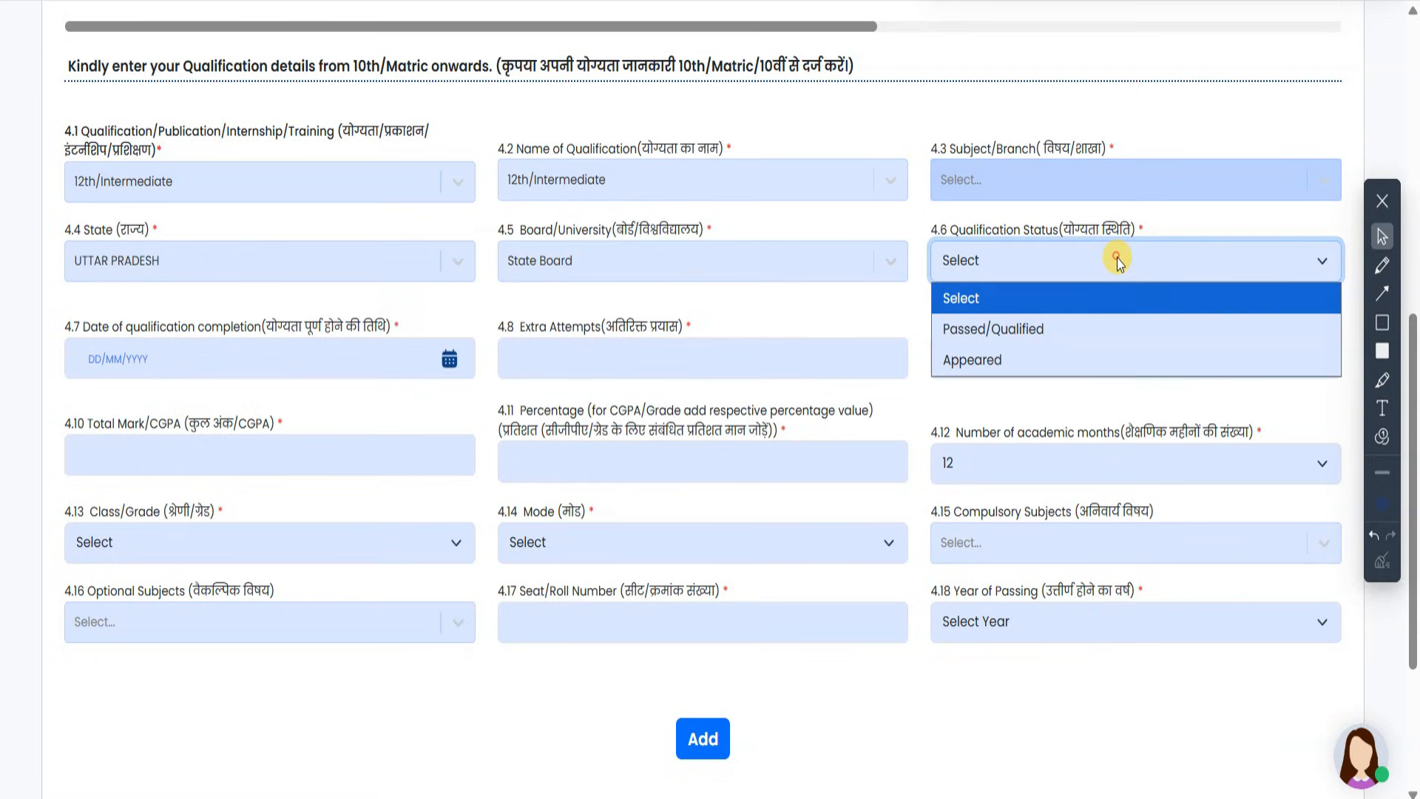
pyautogui.click(1102, 332)
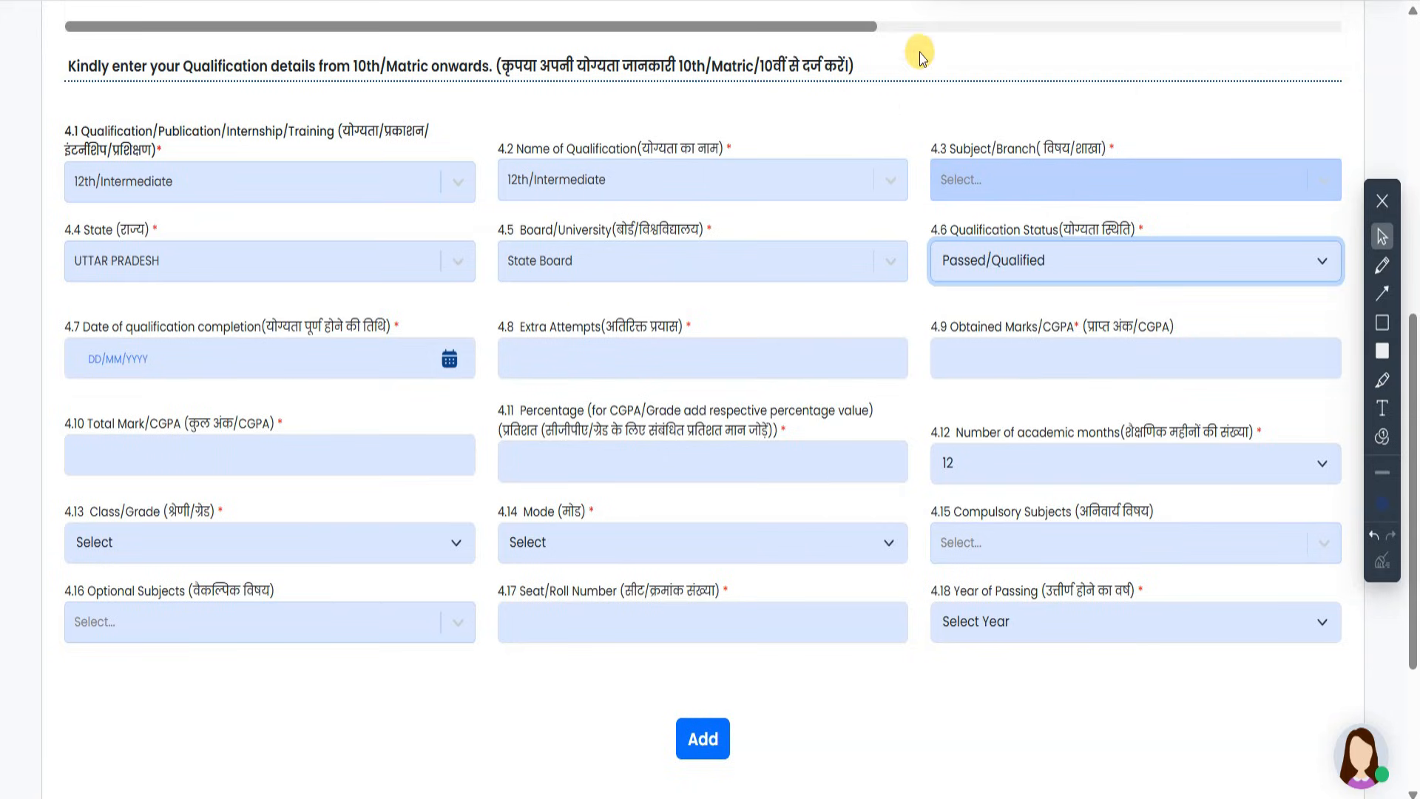
# - Enter completion date 10/05/2018, 0 extra attempts, marks 400 of 500 and 80.00%
pyautogui.click(449, 358)
pyautogui.click(207, 542)
pyautogui.click(605, 367)
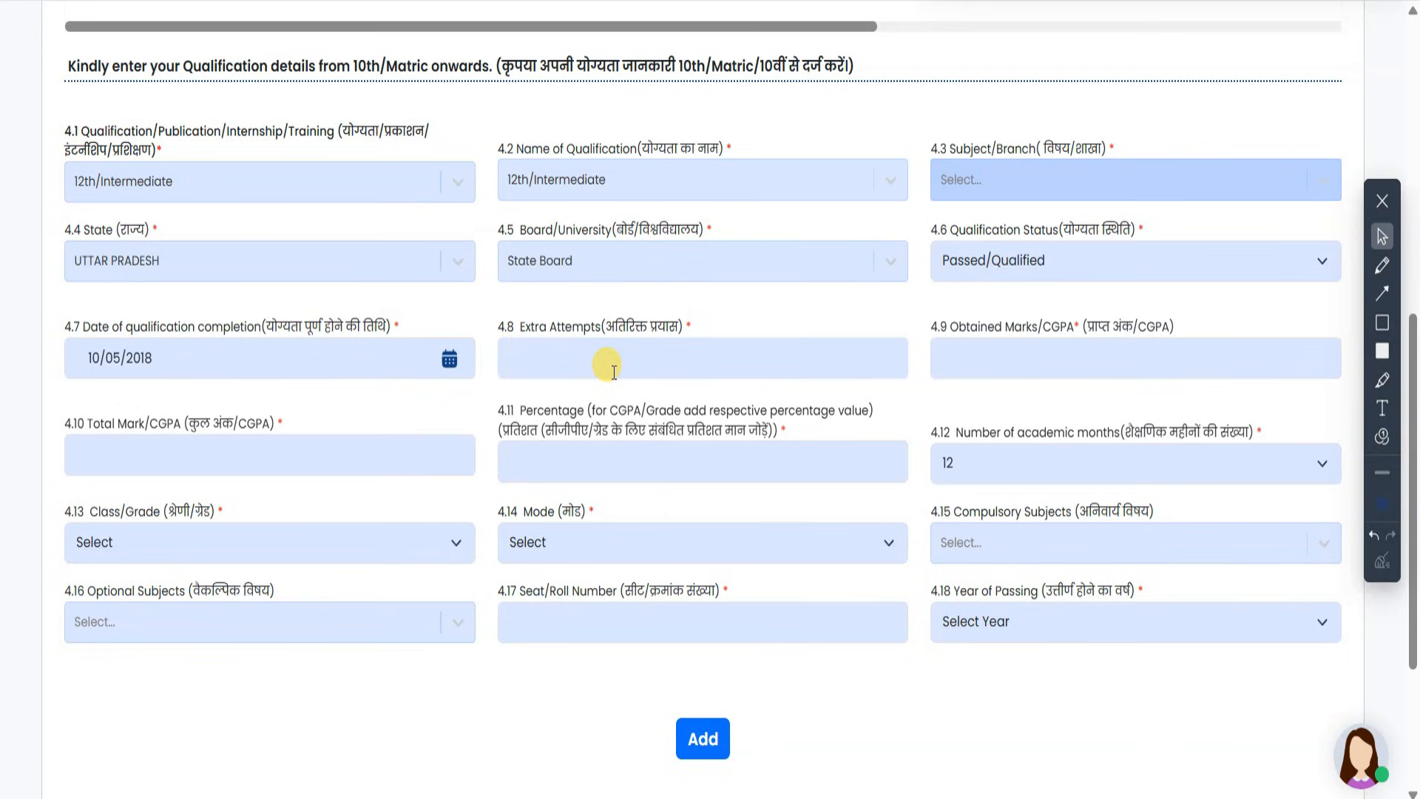
pyautogui.write('0')
pyautogui.press('Tab')
pyautogui.write('400')
pyautogui.press('Tab')
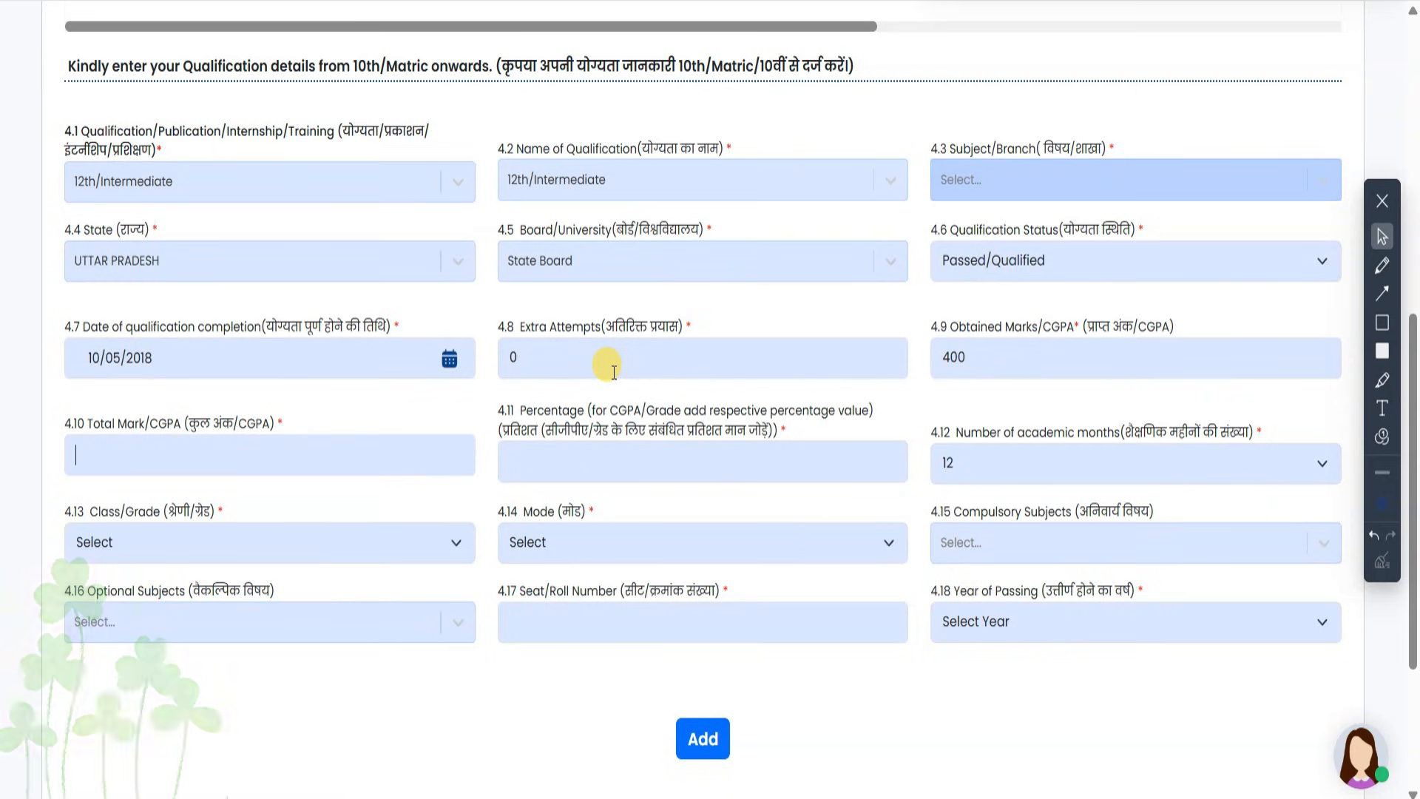
pyautogui.write('500')
pyautogui.press('Tab')
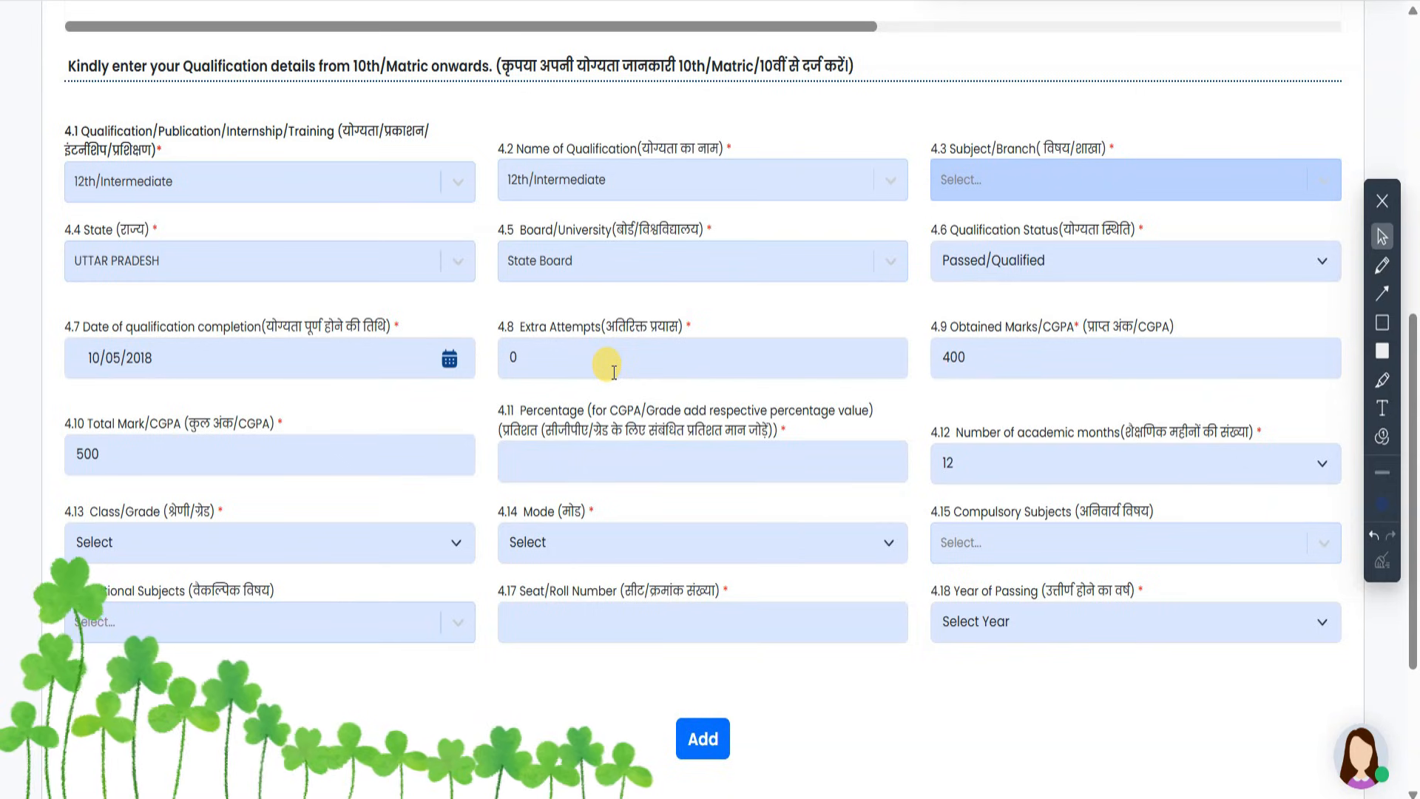
pyautogui.write('80.00')
# - Choose First Division, Traditional / Regular mode and Commerce as compulsory subject
pyautogui.click(195, 549)
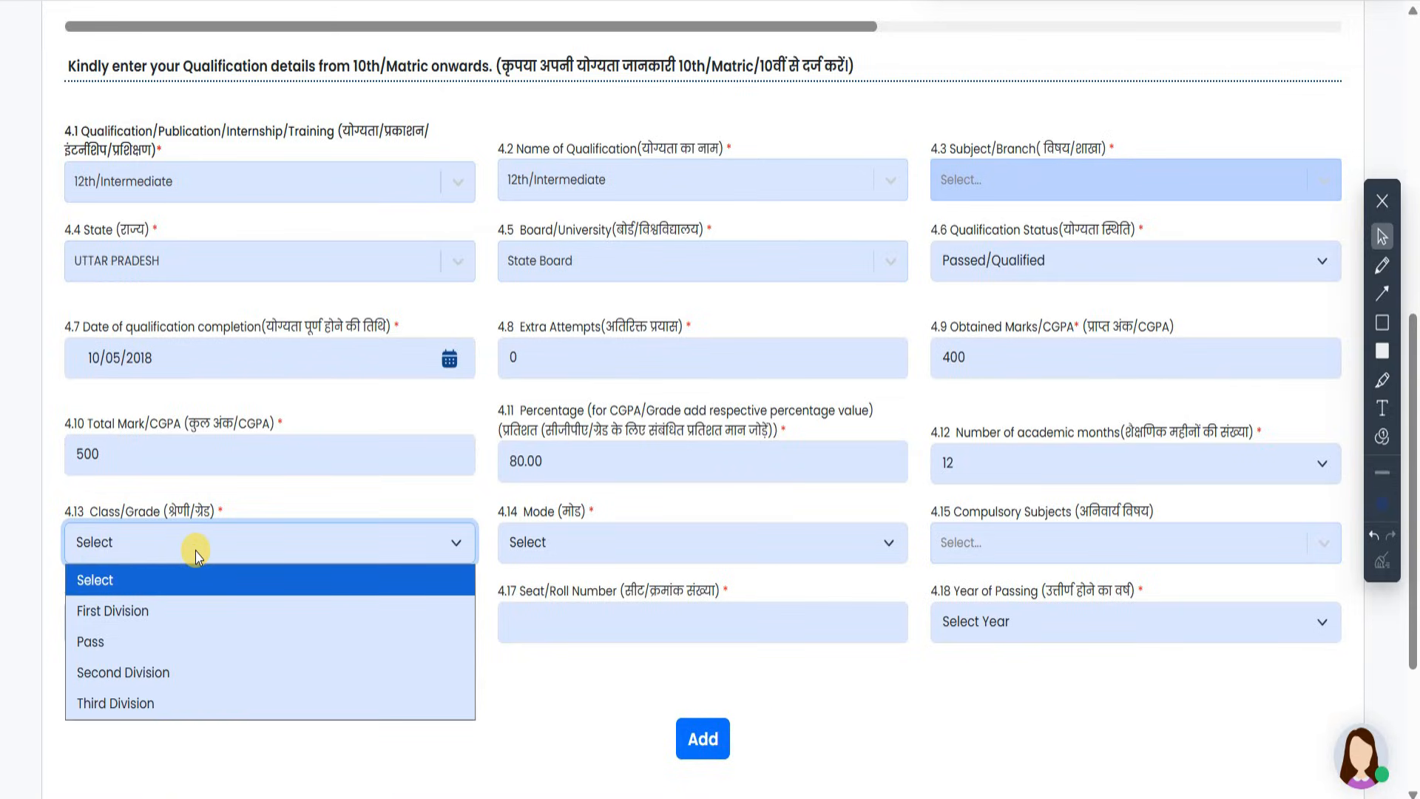
pyautogui.click(189, 617)
pyautogui.click(559, 547)
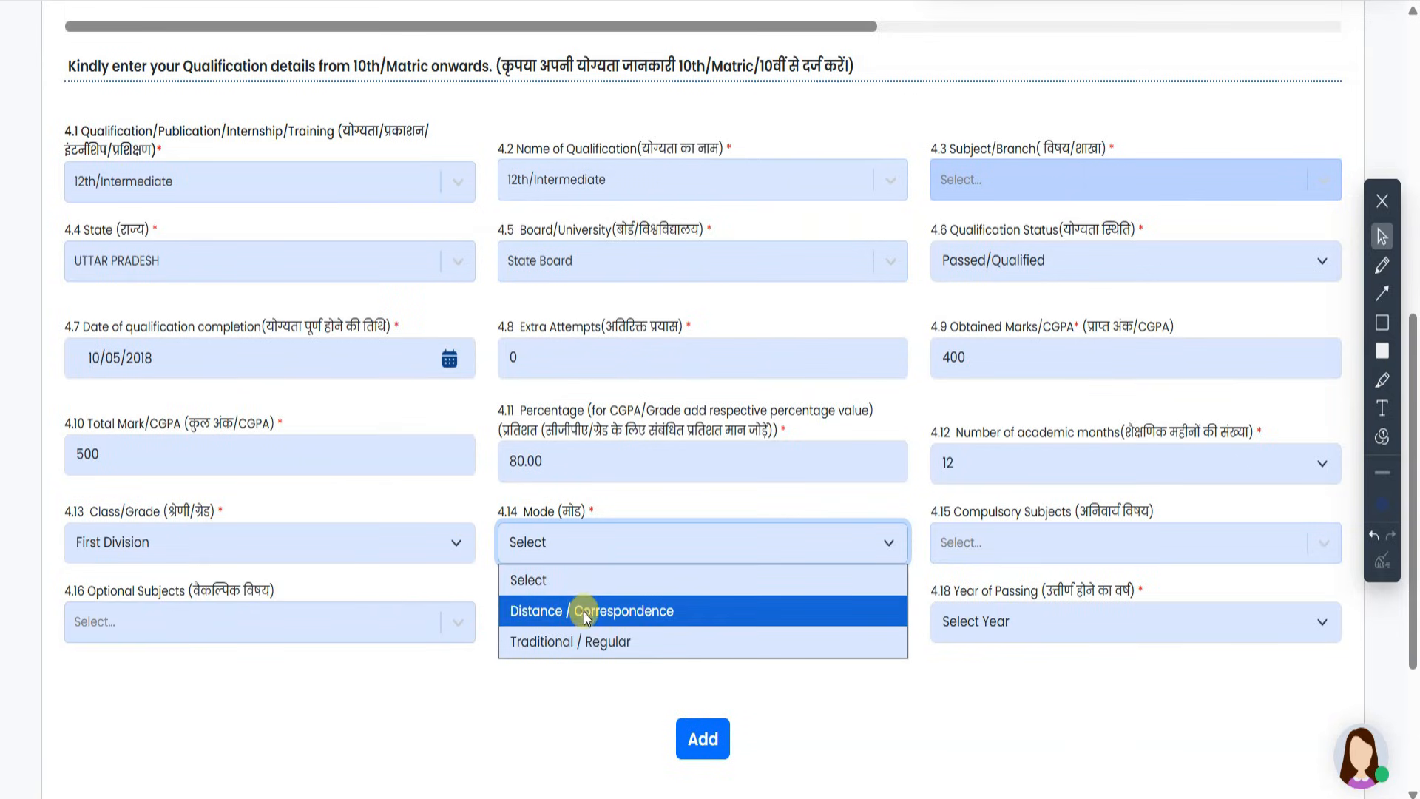
pyautogui.click(610, 645)
pyautogui.click(991, 546)
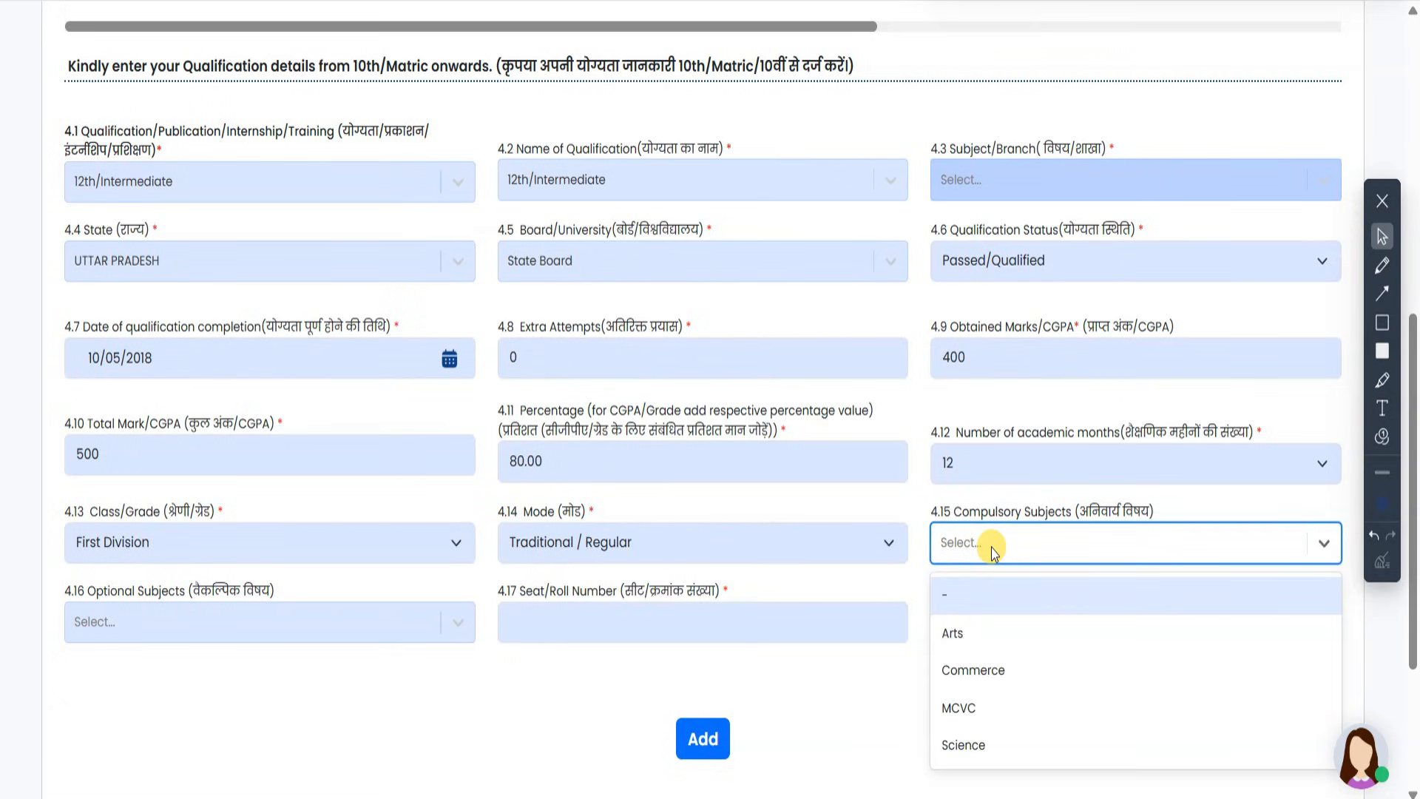
pyautogui.click(1001, 674)
# - Leave optional subjects empty, enter the seat/roll number and set year of passing 2018
pyautogui.click(270, 622)
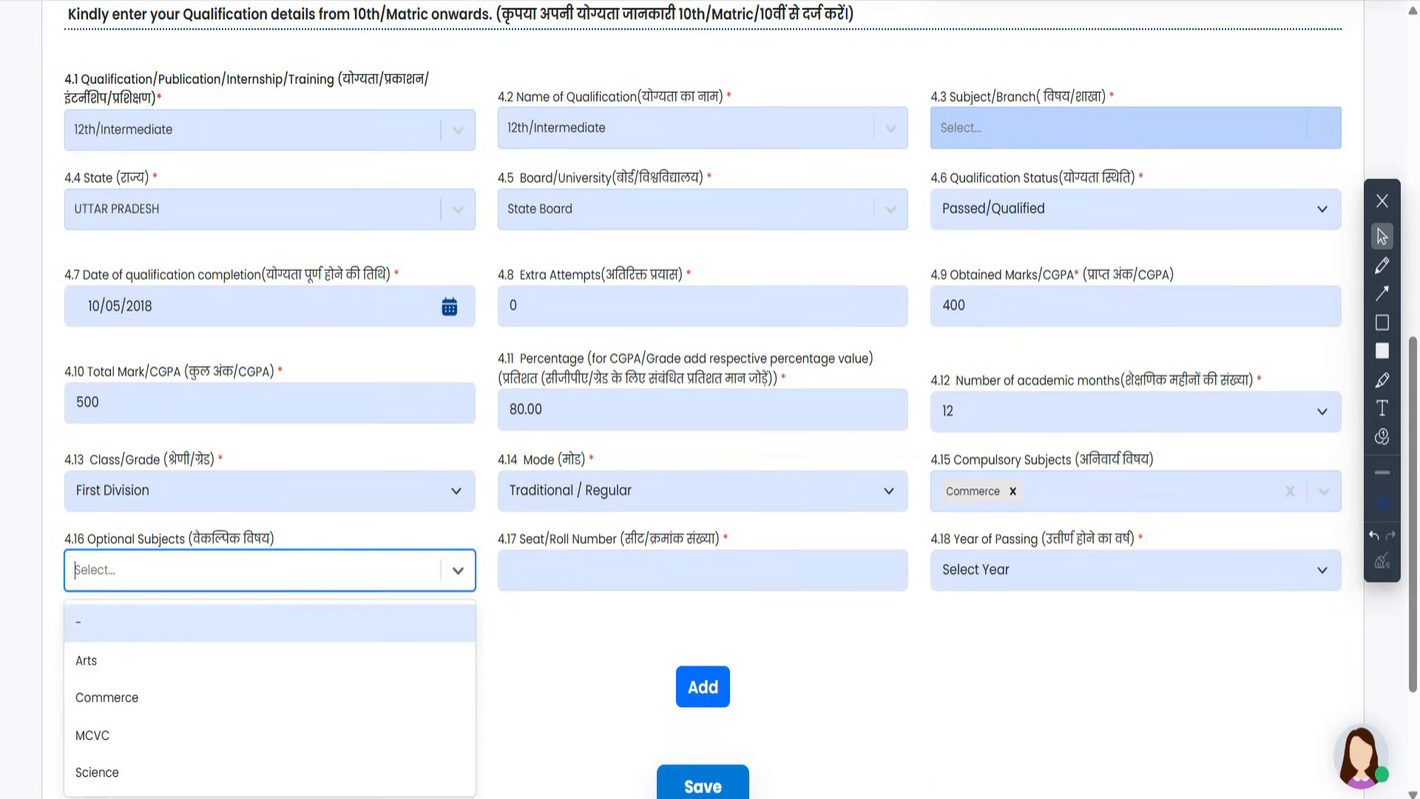
pyautogui.click(851, 207)
pyautogui.click(253, 566)
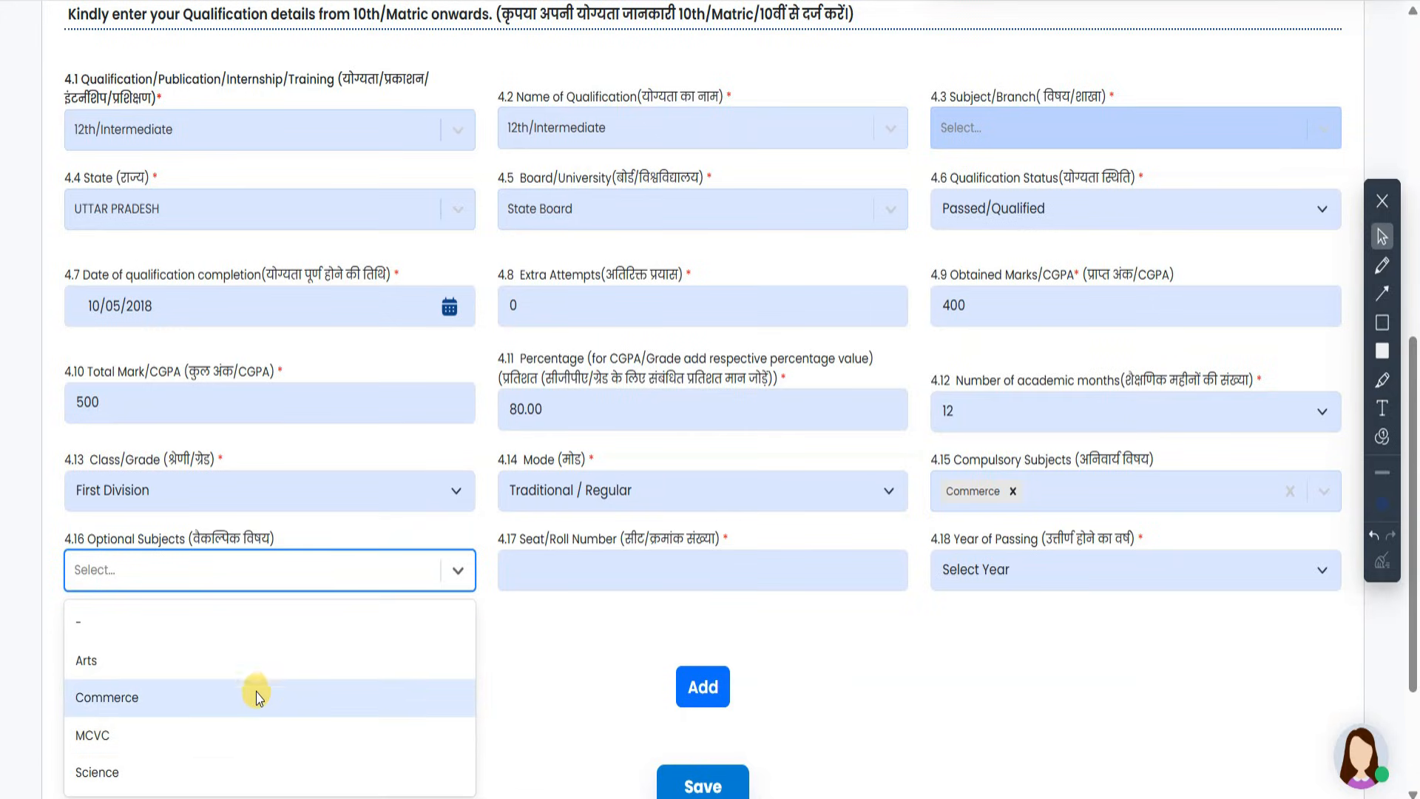
pyautogui.click(624, 568)
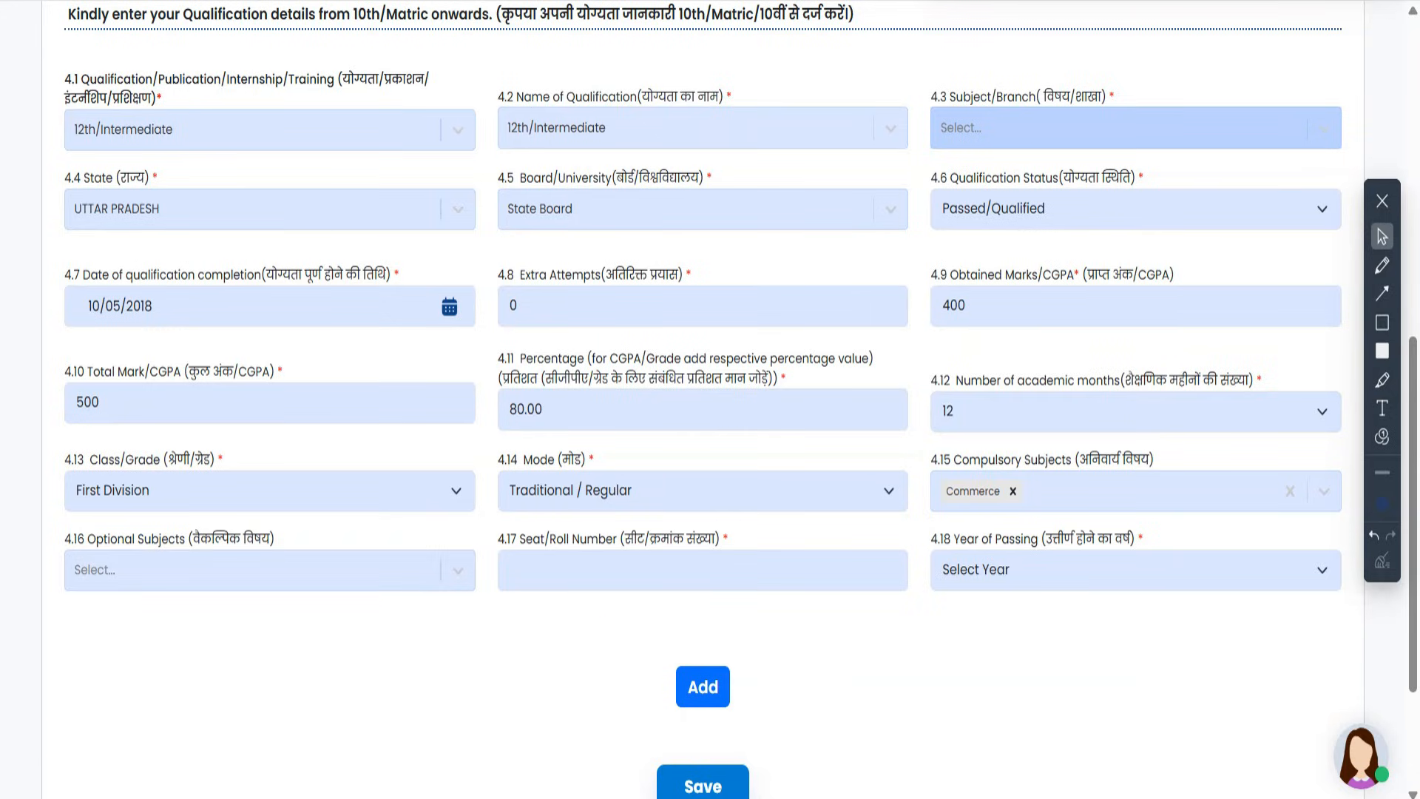
pyautogui.click(728, 572)
pyautogui.write('123456')
pyautogui.click(1062, 569)
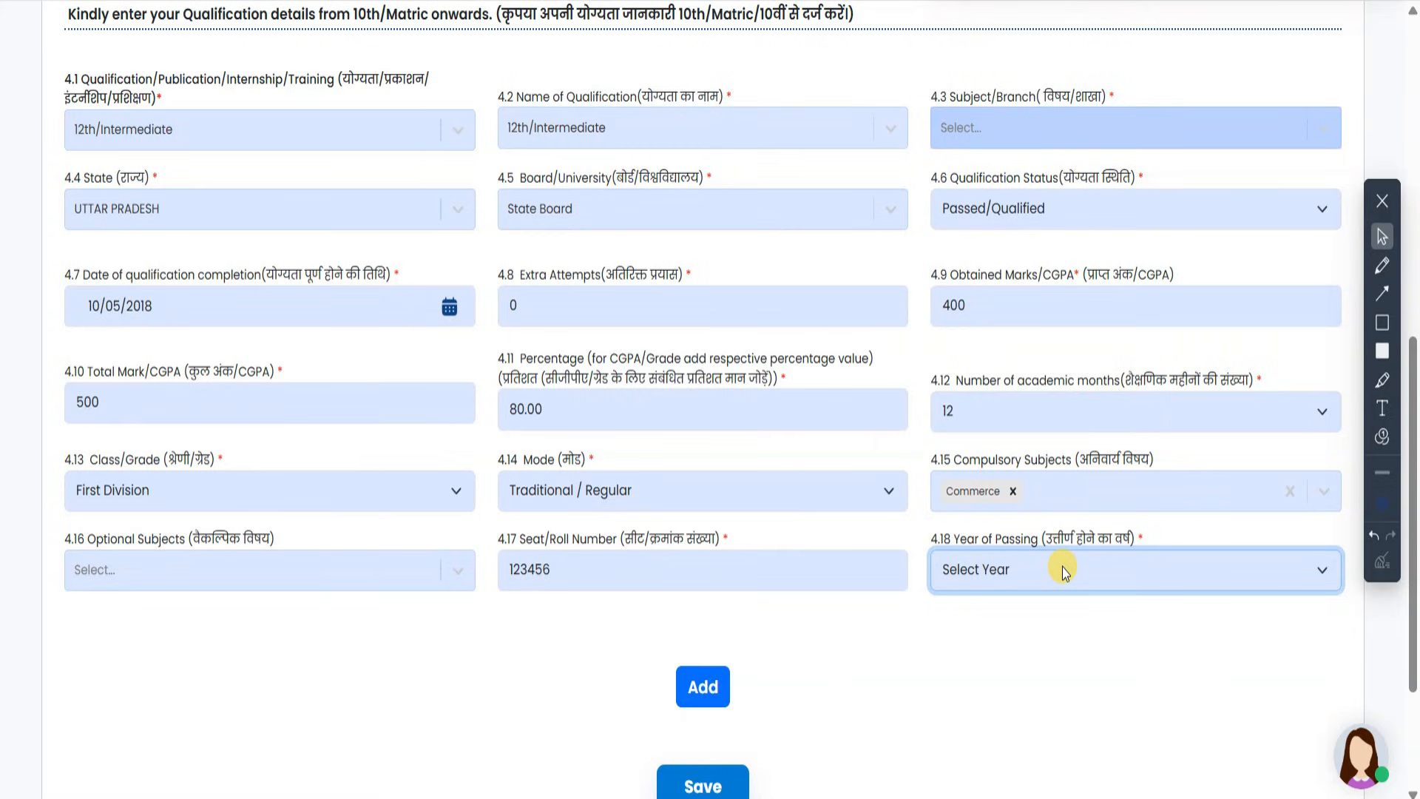
pyautogui.click(1062, 570)
pyautogui.click(1016, 230)
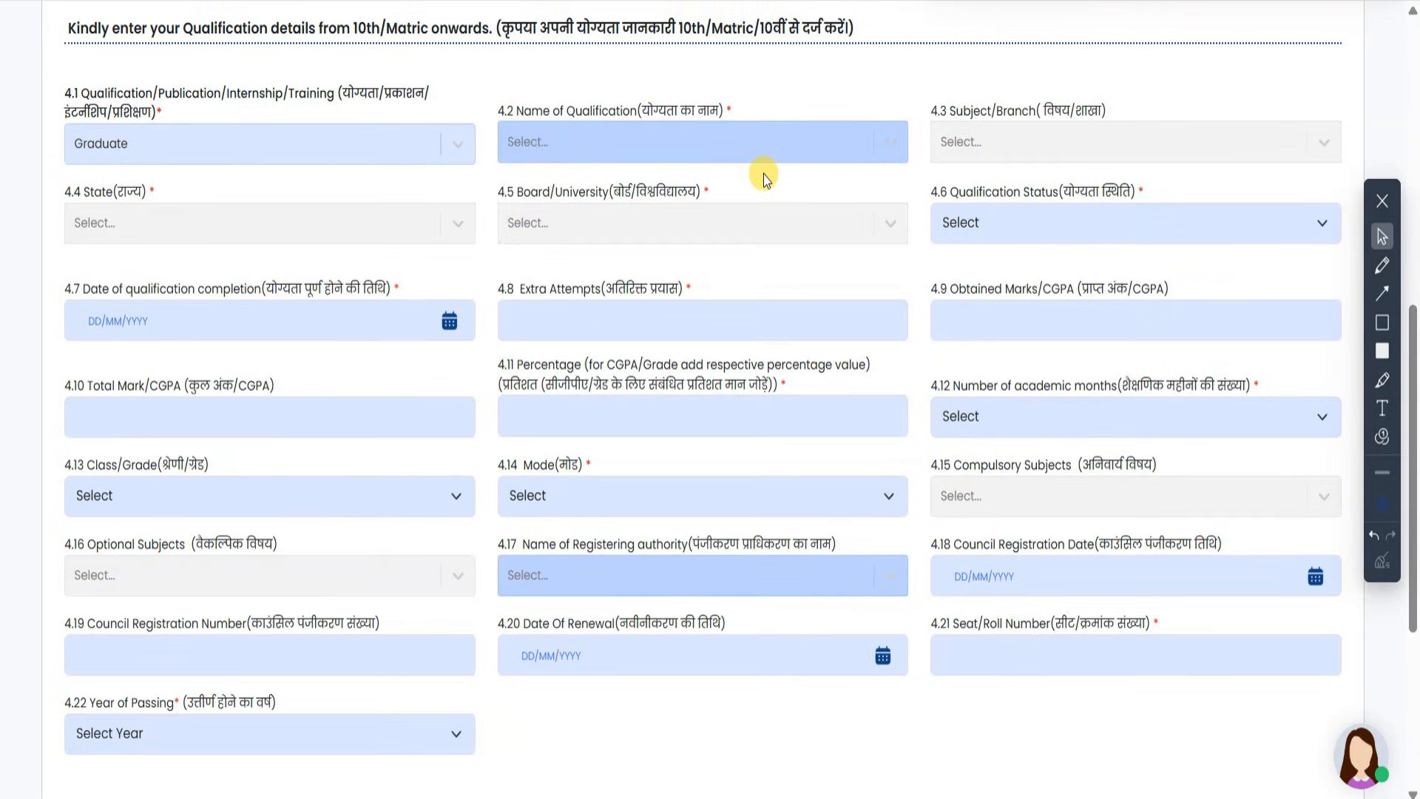
# - Scroll the 4.2 Name of Qualification list and choose B.Com
pyautogui.click(647, 139)
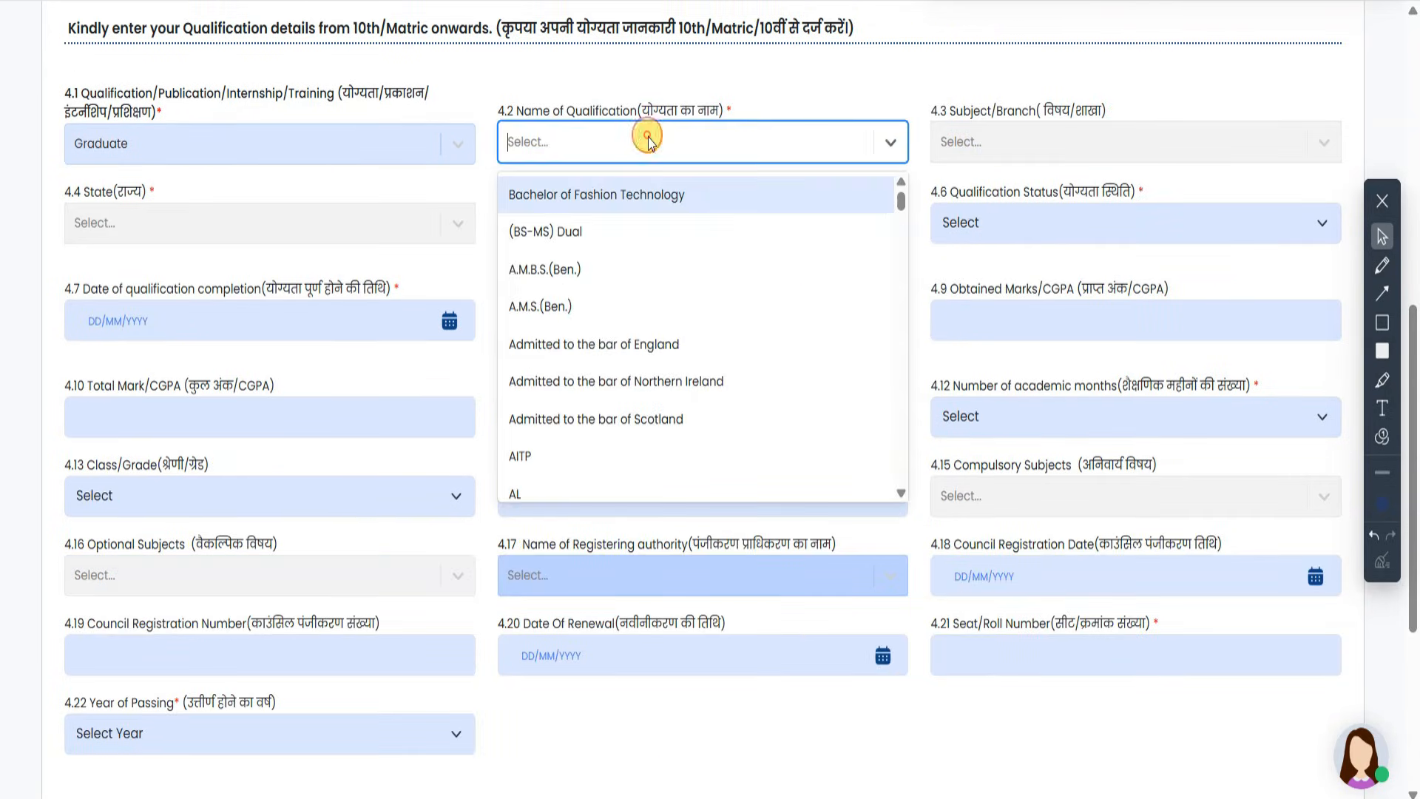
pyautogui.scroll(-4, 629, 303)
pyautogui.scroll(-5, 634, 321)
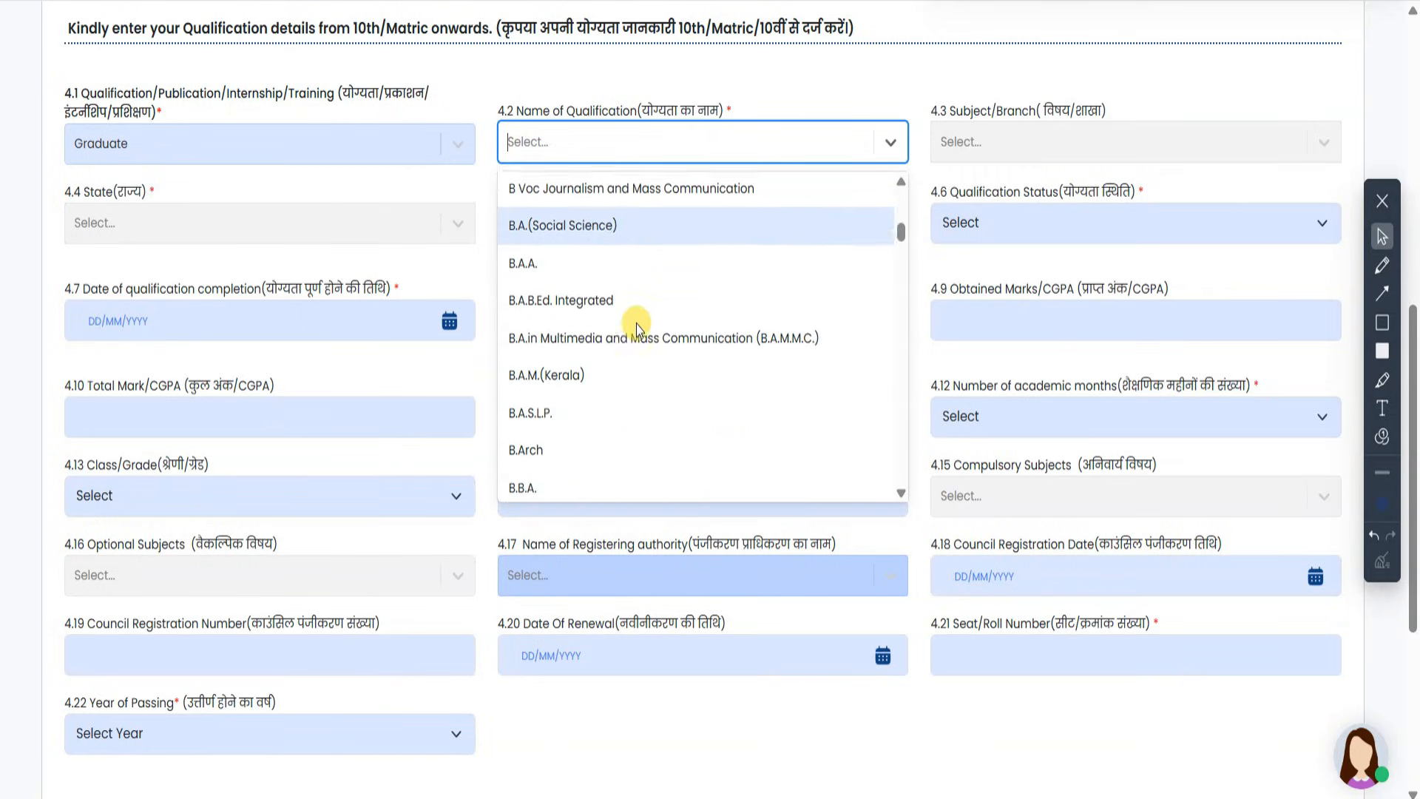
pyautogui.scroll(-1, 638, 325)
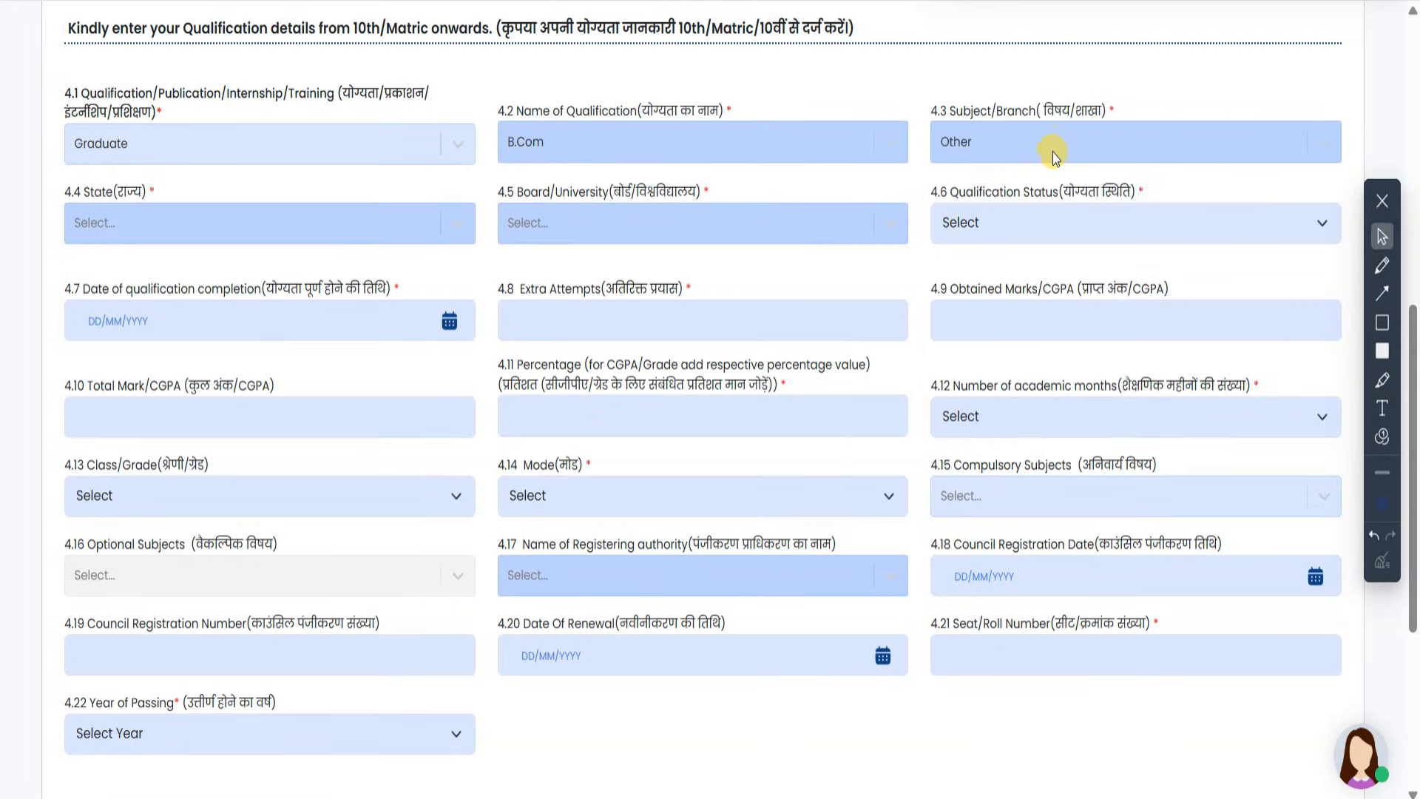
# - Set 4.3 Subject/Branch to Accounting and Finance after briefly trying Other
pyautogui.click(1058, 149)
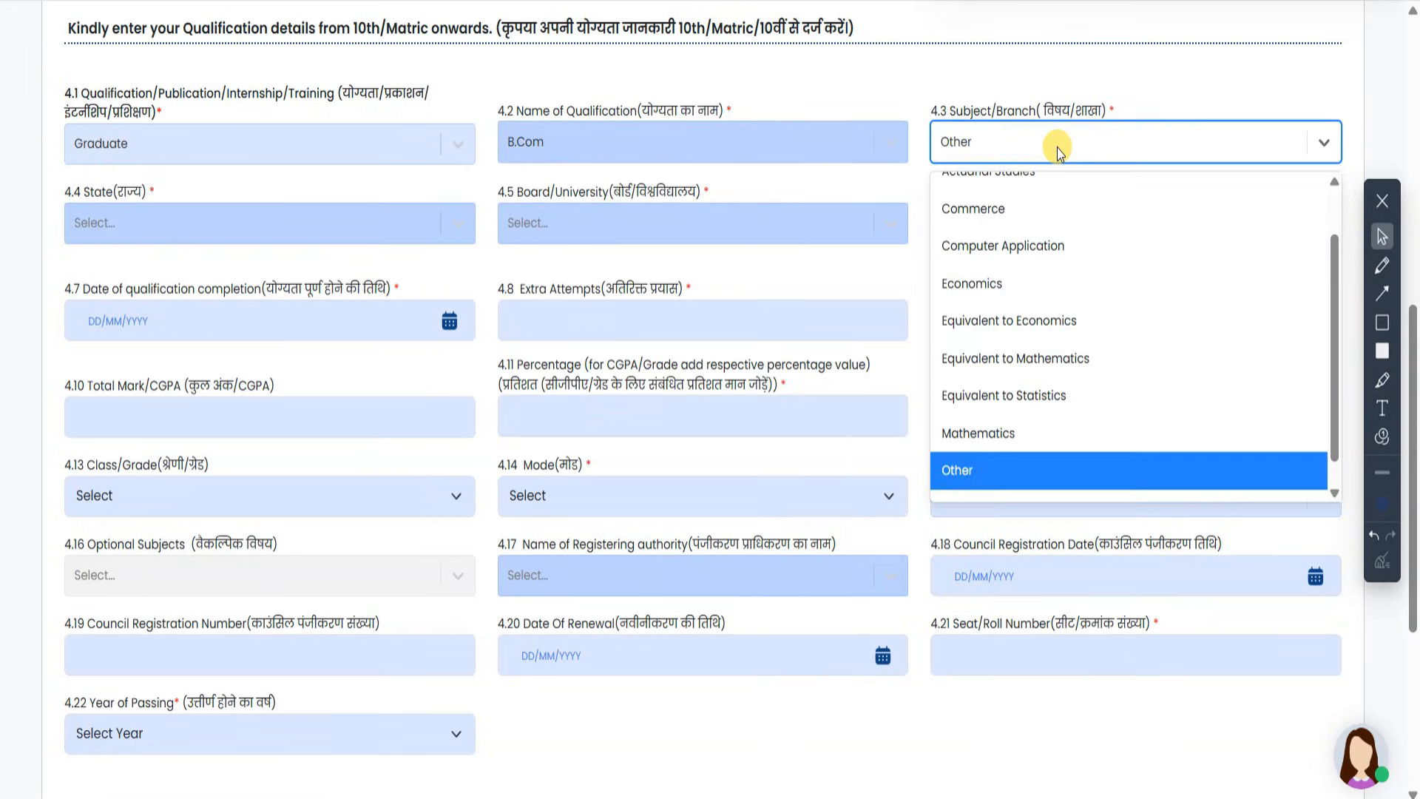
pyautogui.scroll(2, 1059, 326)
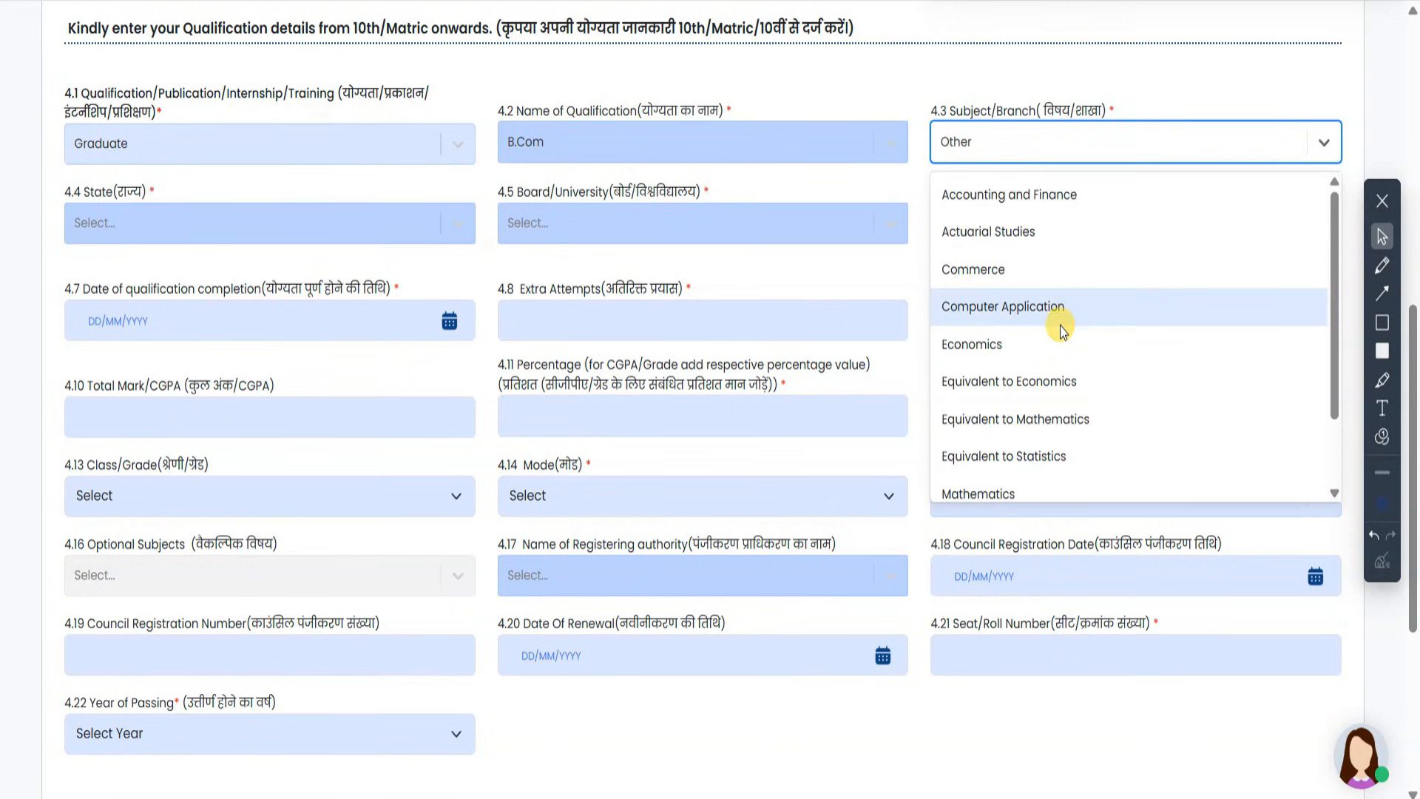
pyautogui.click(1052, 192)
pyautogui.click(1074, 140)
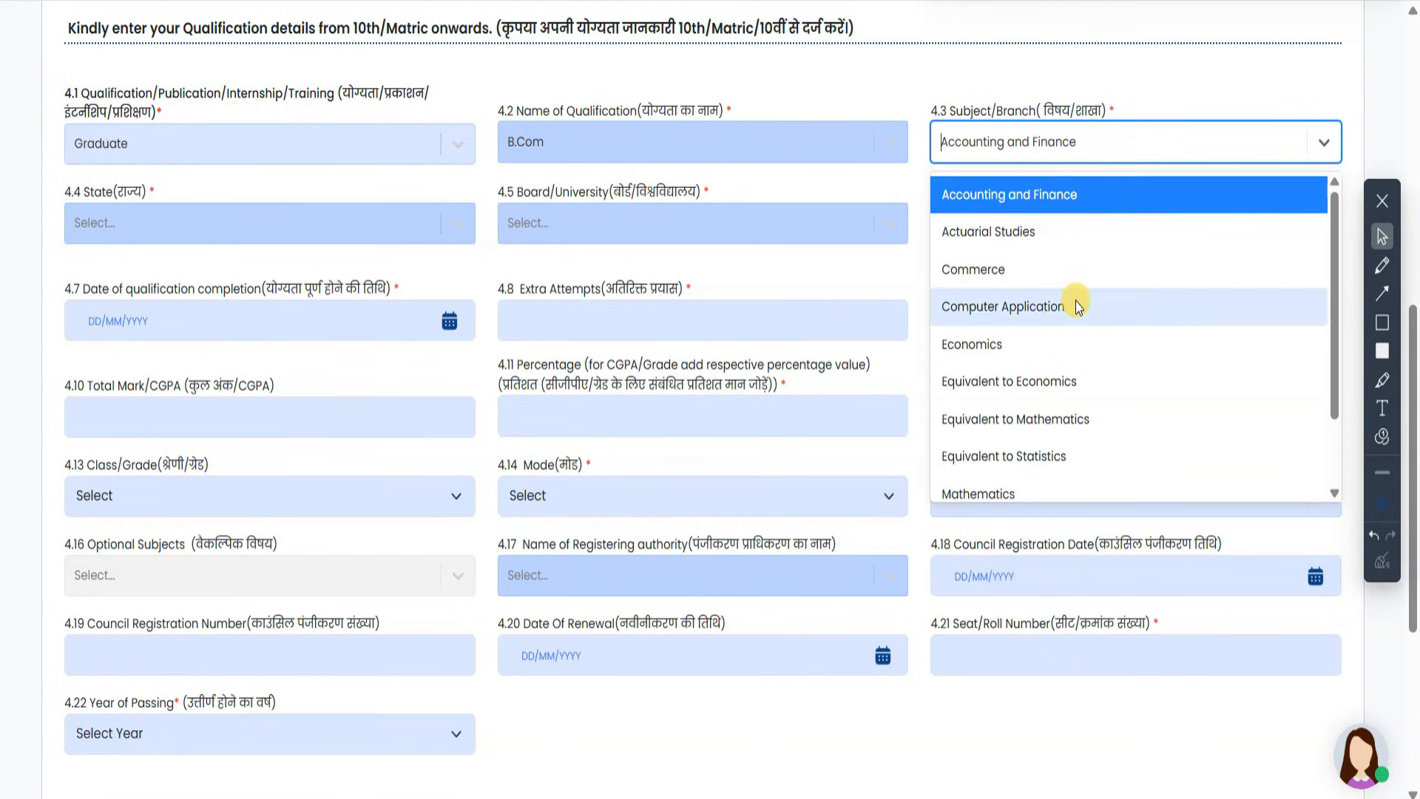
pyautogui.scroll(-2, 1075, 299)
pyautogui.click(1090, 438)
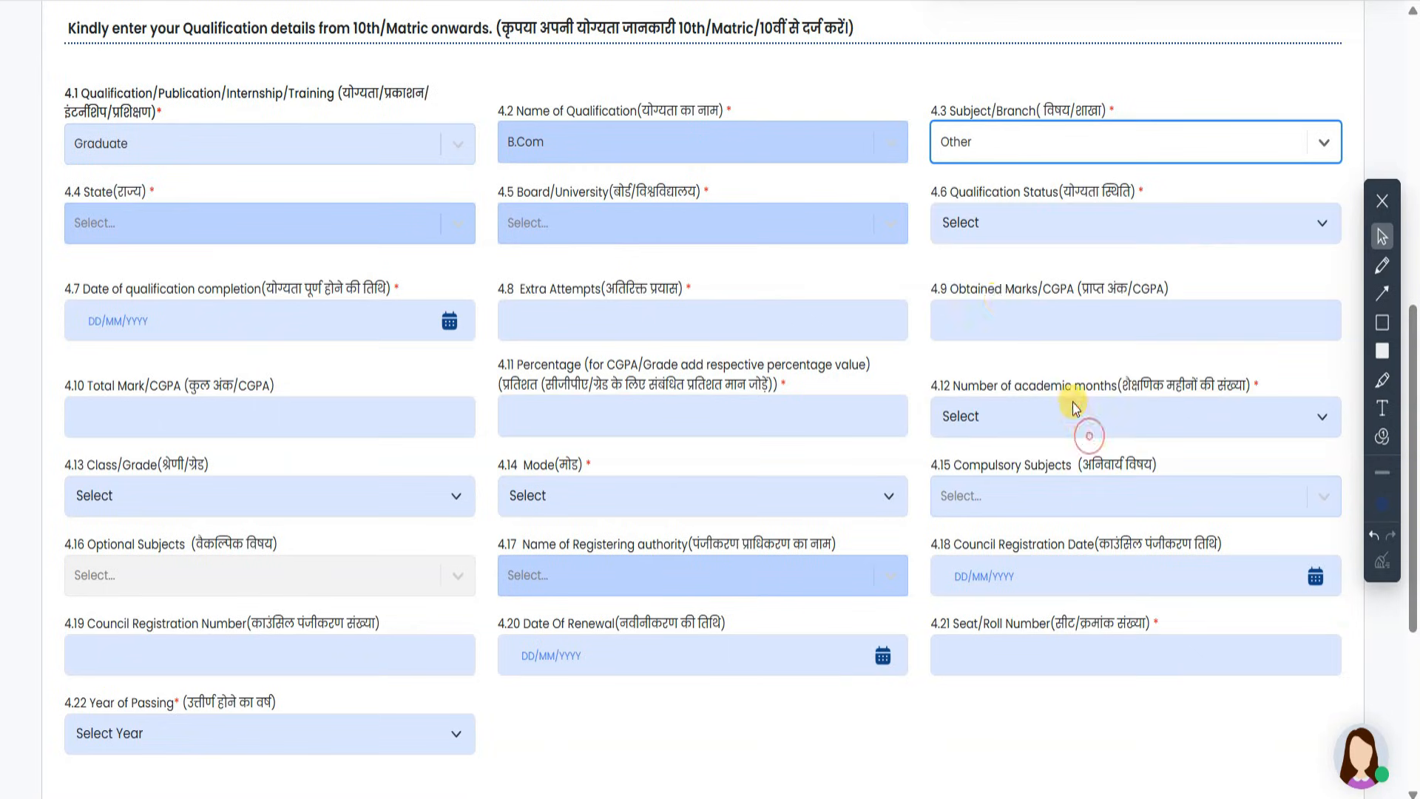
pyautogui.click(1078, 154)
pyautogui.scroll(2, 1064, 304)
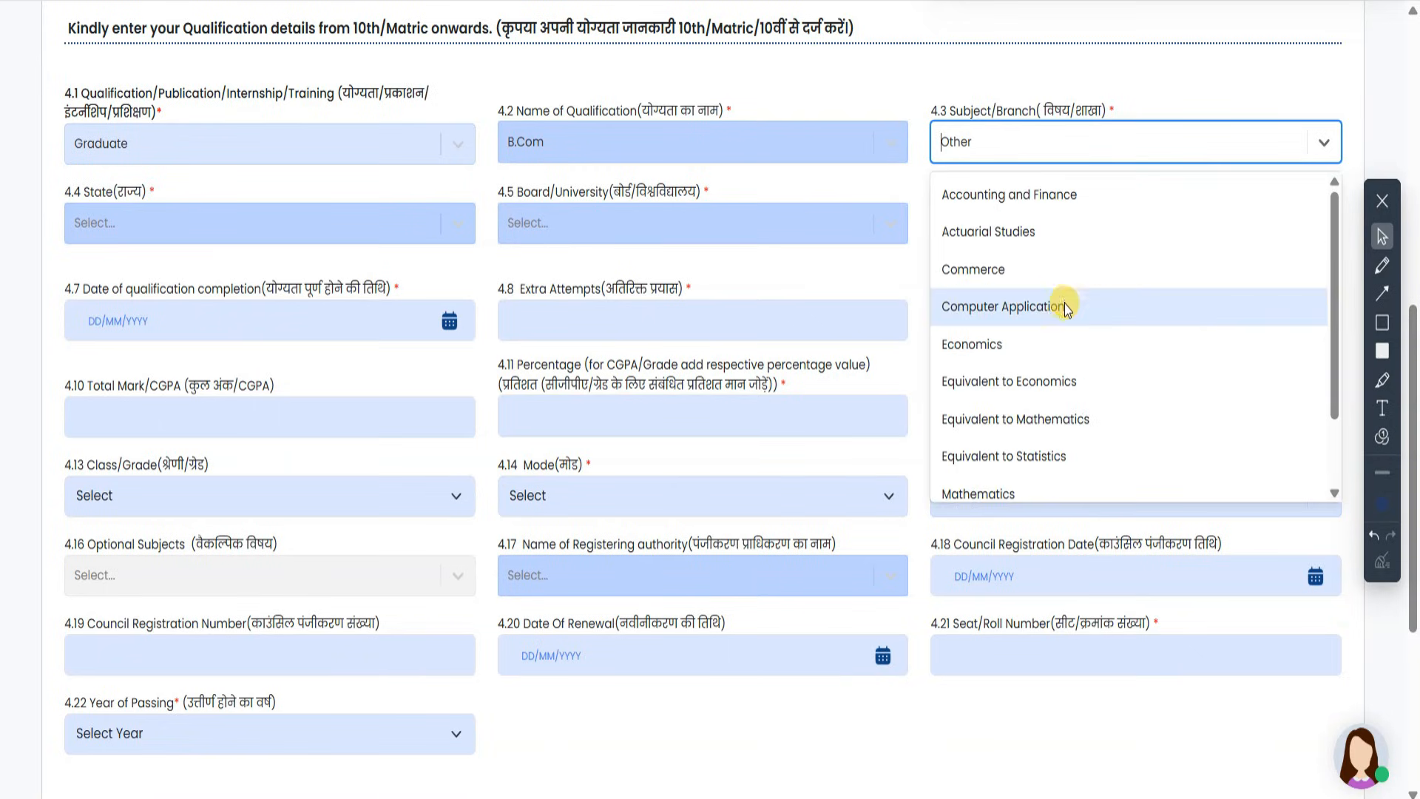
pyautogui.click(1032, 202)
# - Choose UTTAR PRADESH, University of Allahabad, and status Passed/Qualified for the B.Com
pyautogui.click(296, 222)
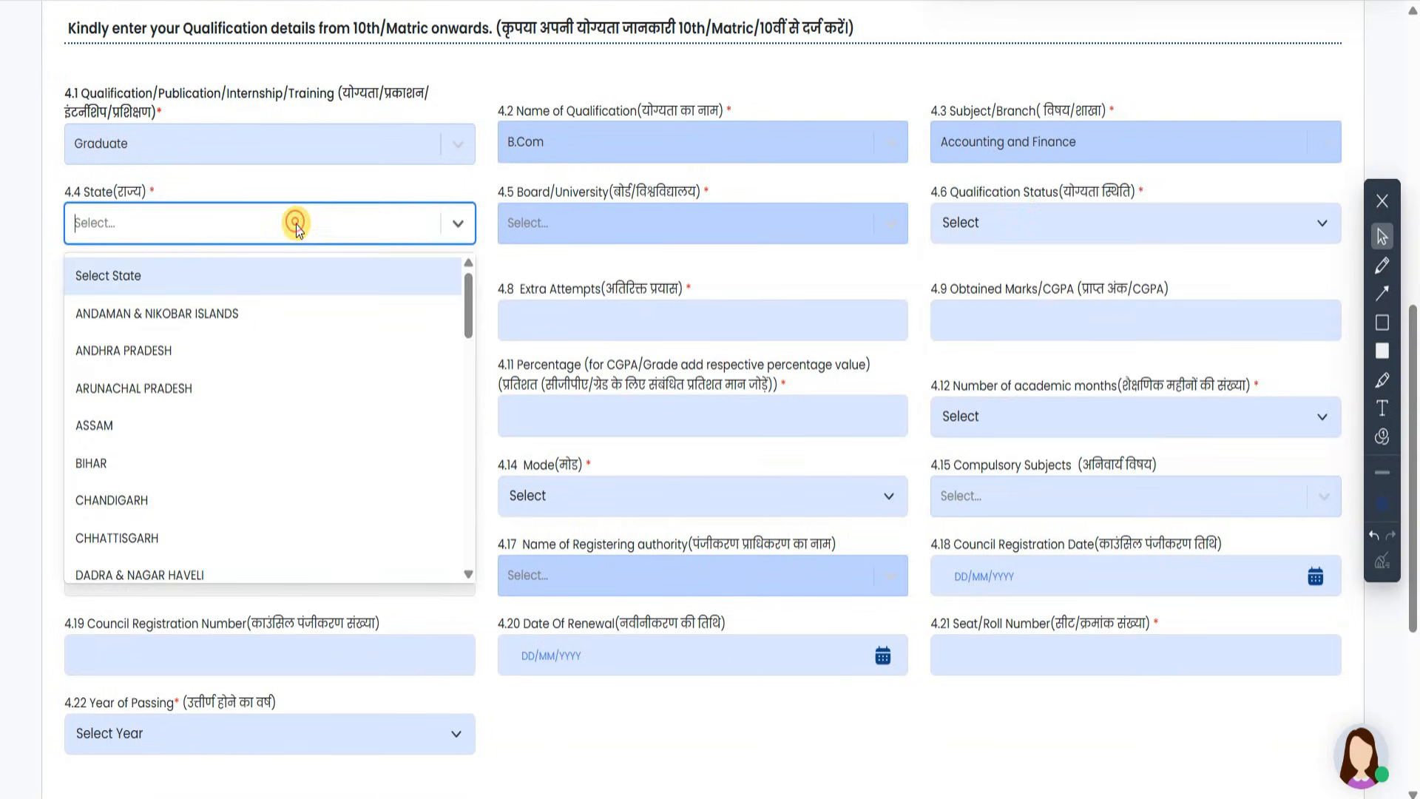
pyautogui.scroll(-12, 232, 414)
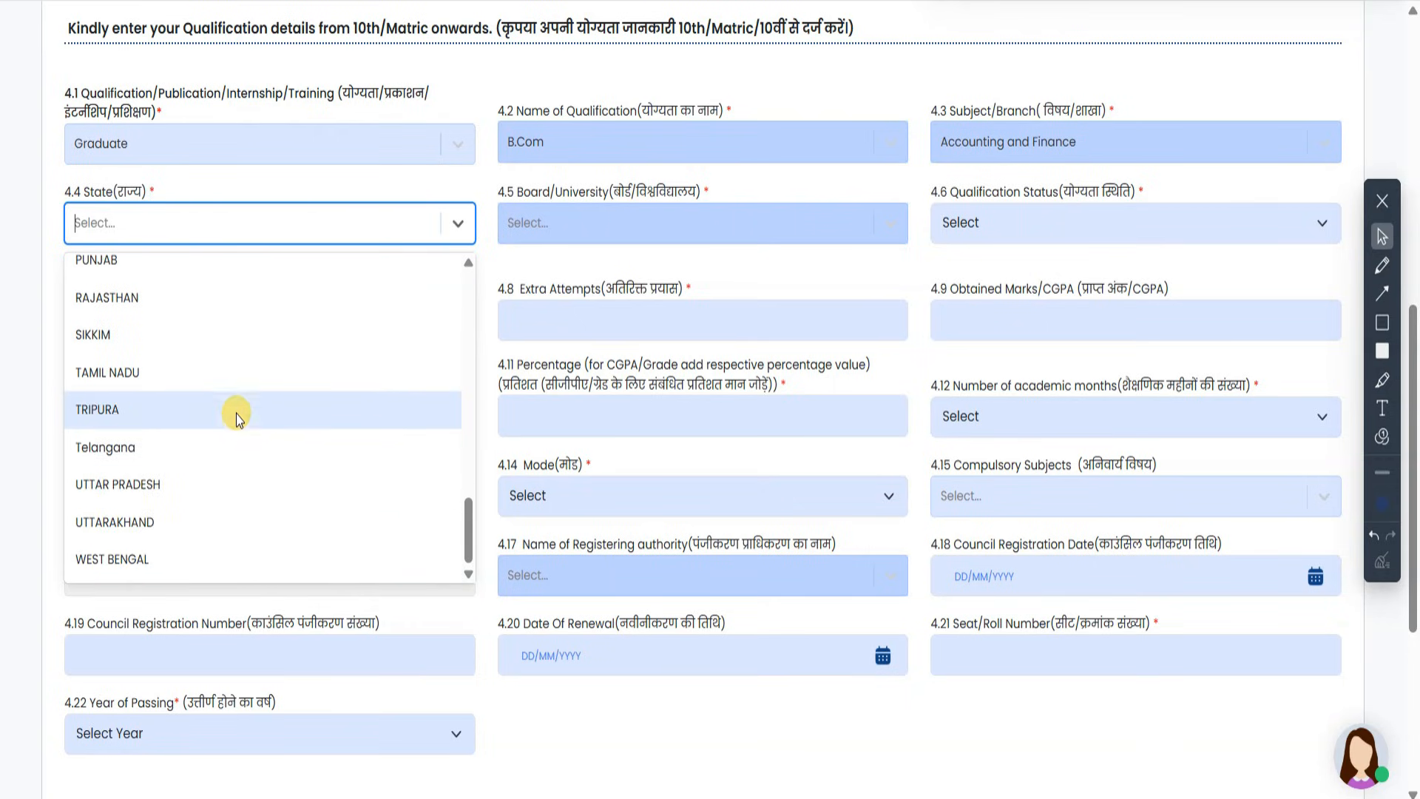
pyautogui.click(206, 488)
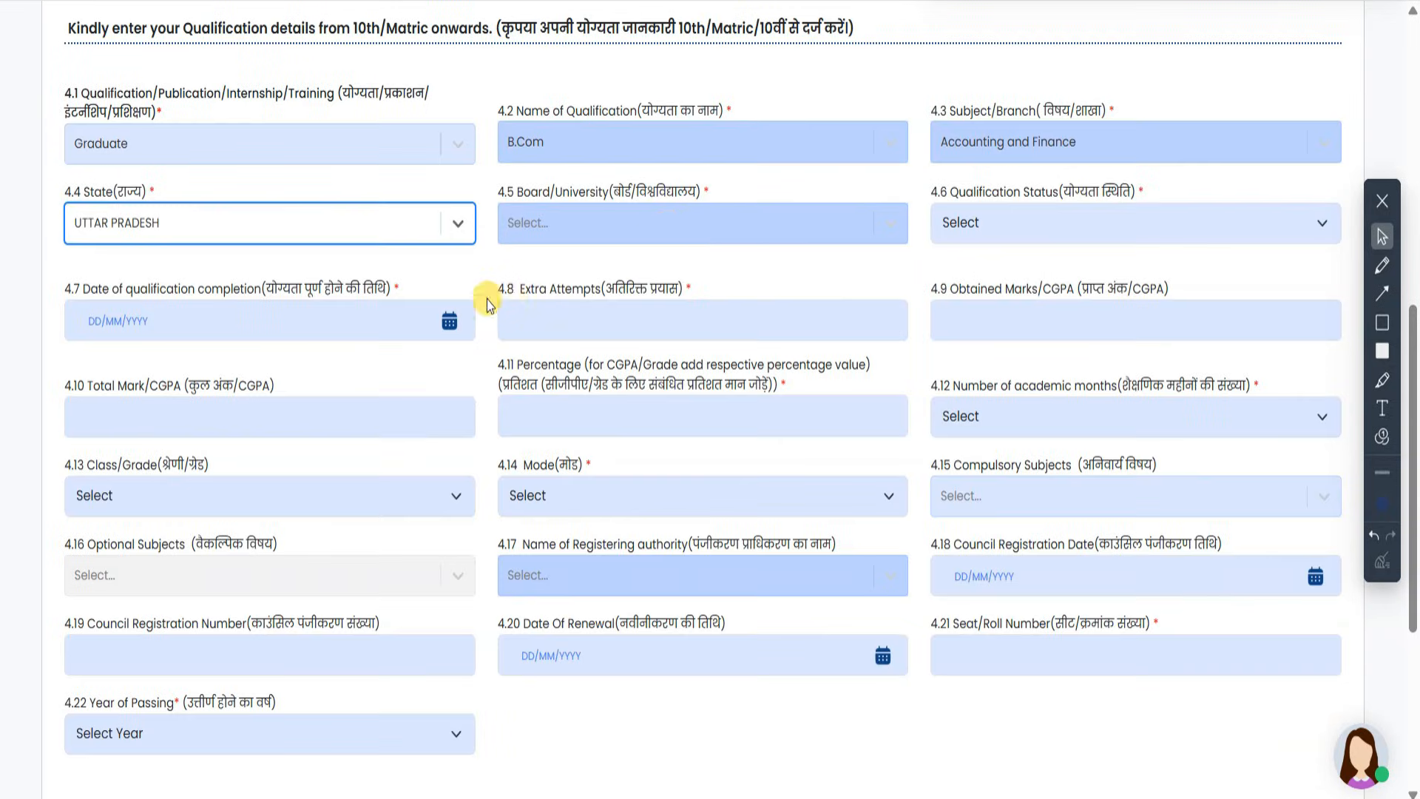
pyautogui.click(667, 223)
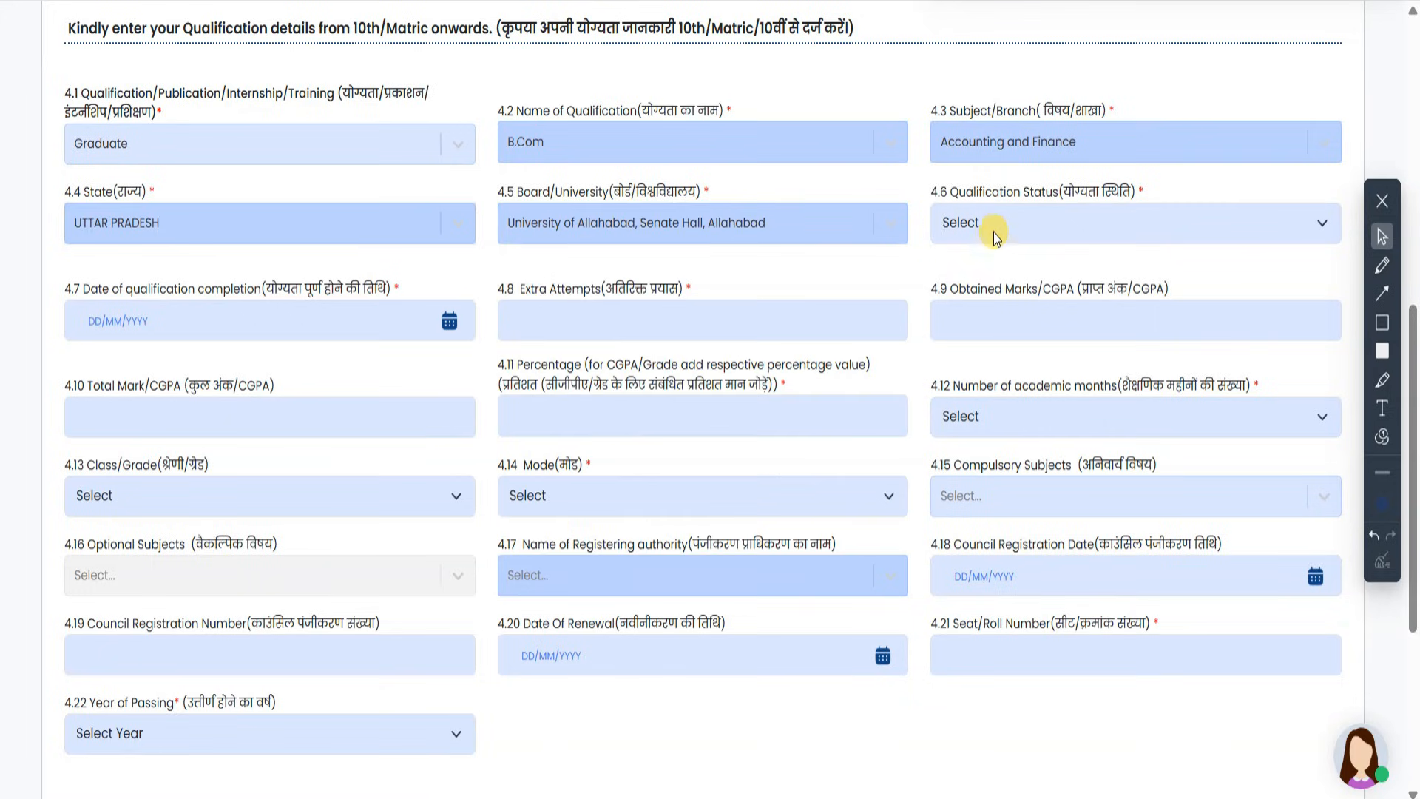
pyautogui.click(998, 214)
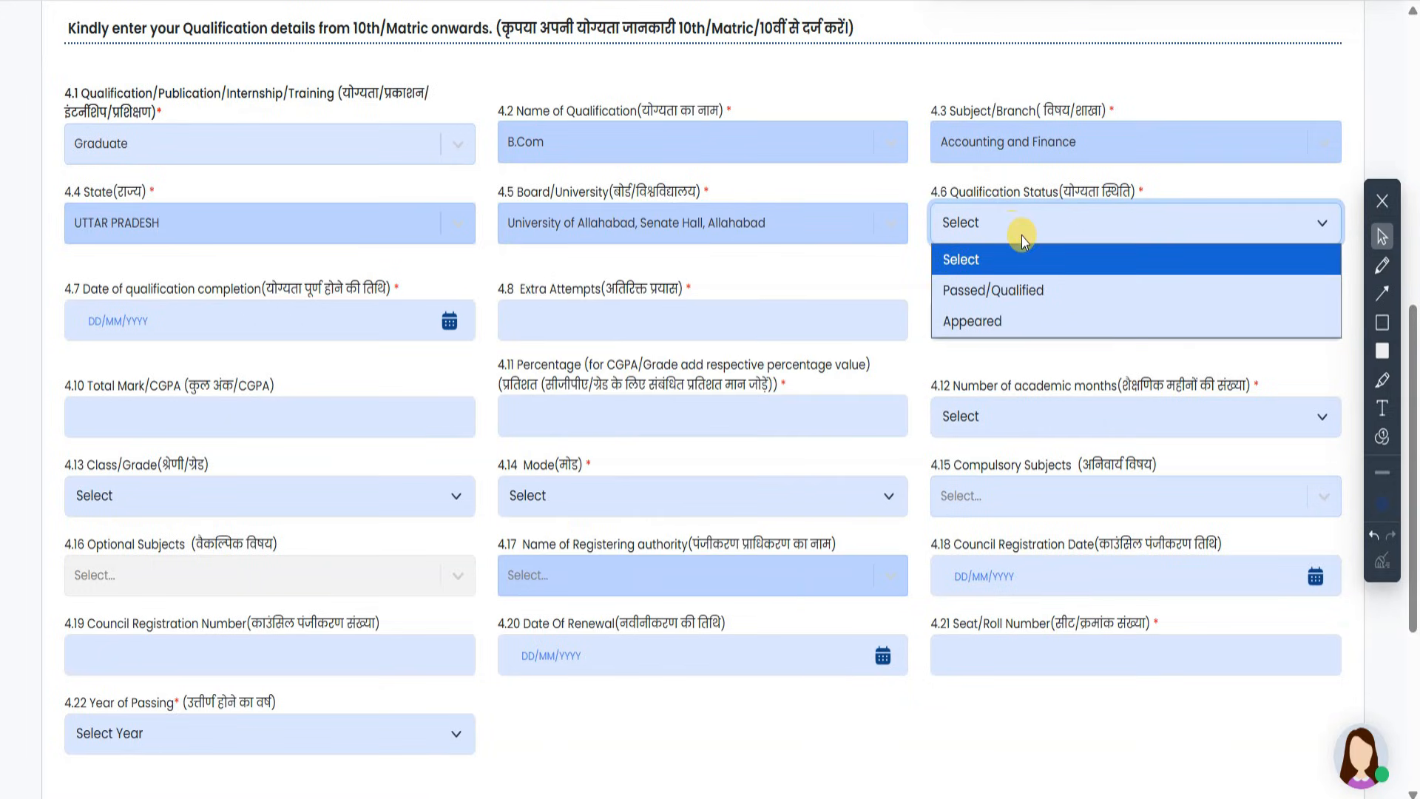
pyautogui.click(1050, 295)
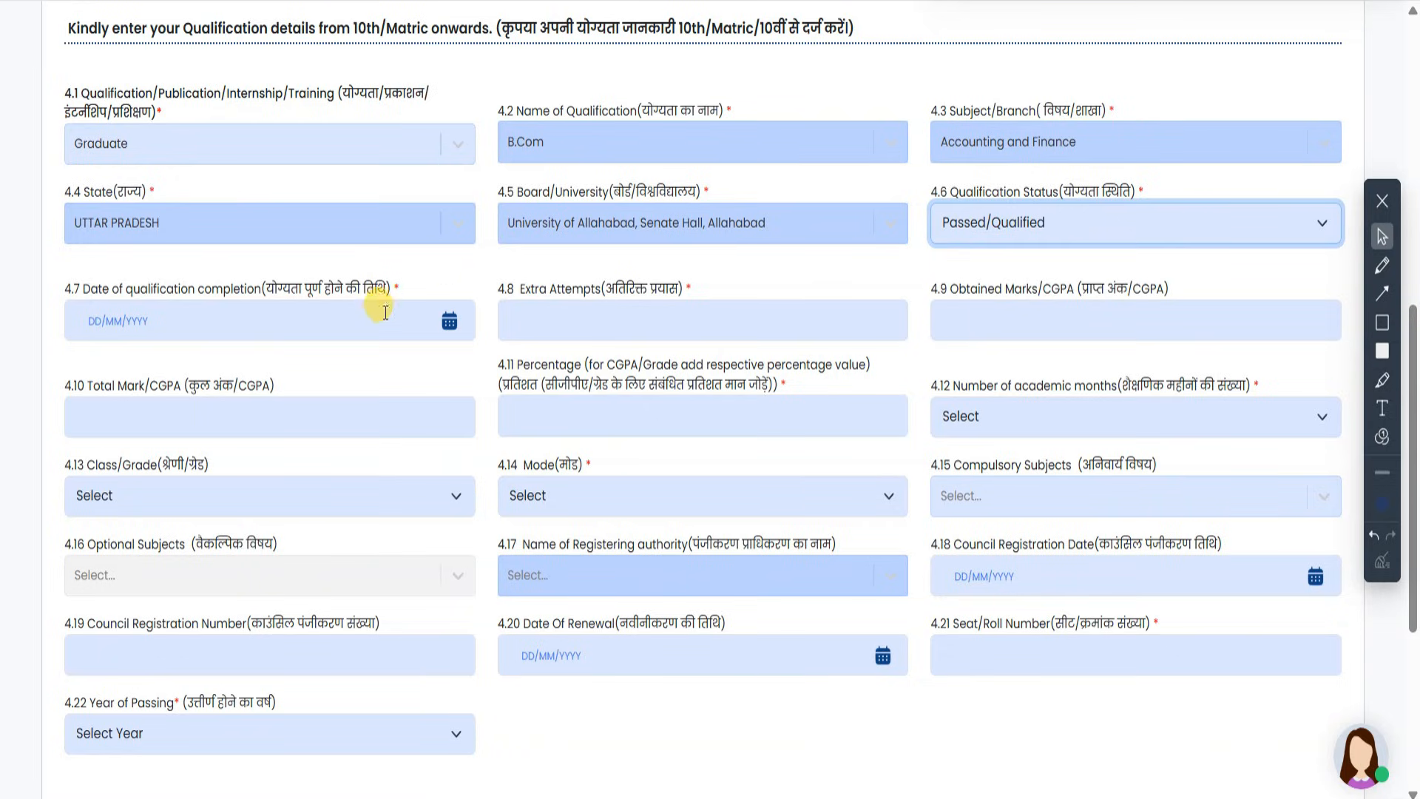
# - Set completion date 23/08/2021 and 0 extra attempts
pyautogui.click(449, 320)
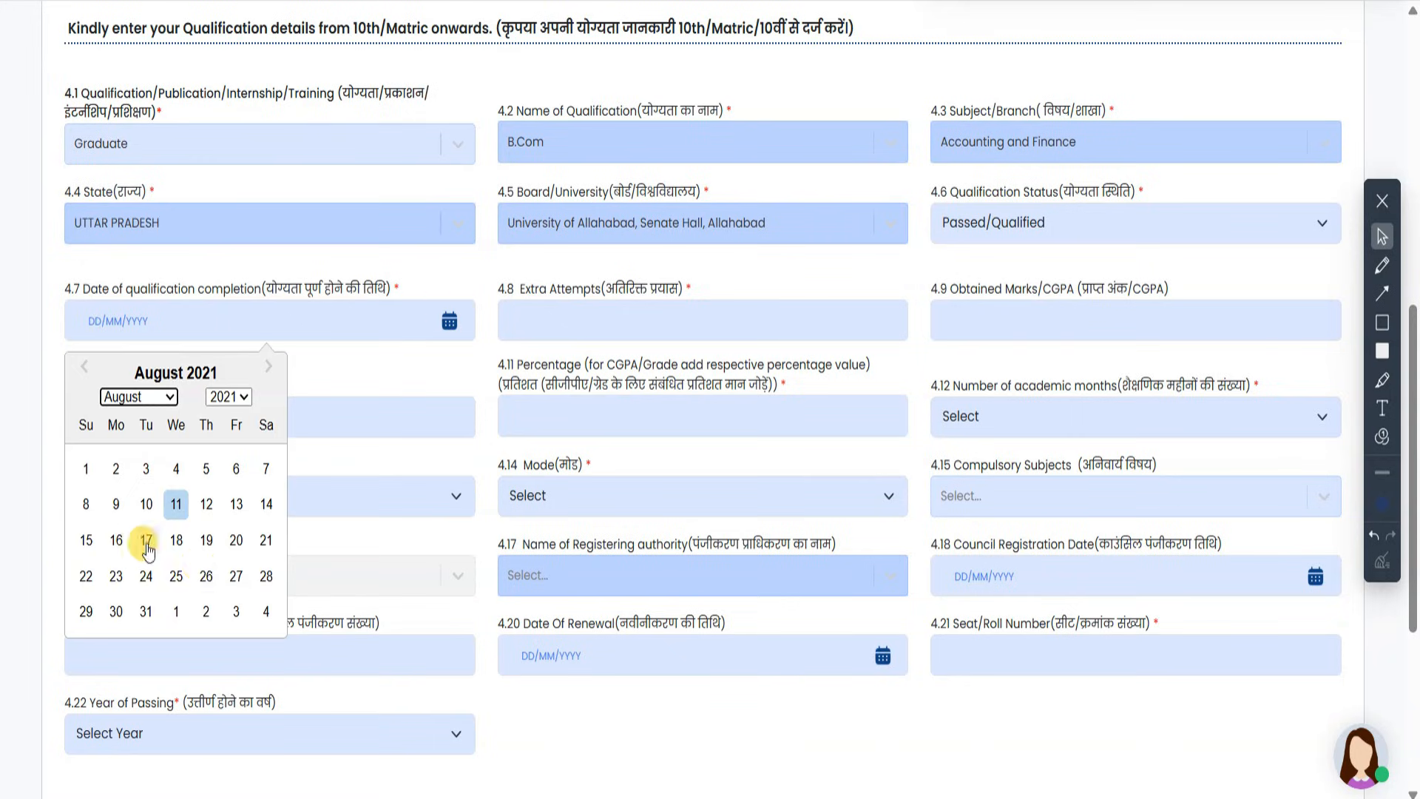
pyautogui.click(112, 574)
pyautogui.click(539, 326)
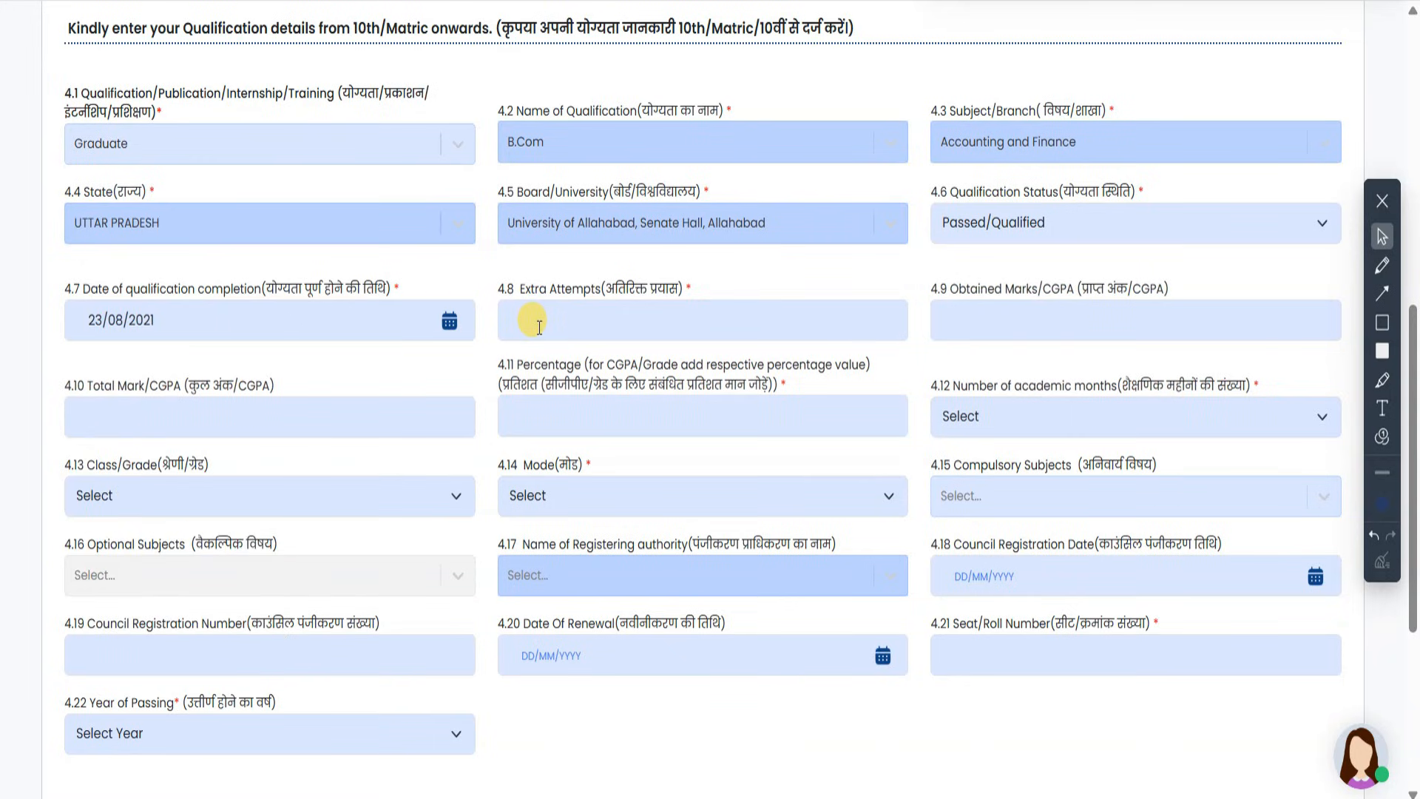
pyautogui.write('01')
pyautogui.press('BackSpace')
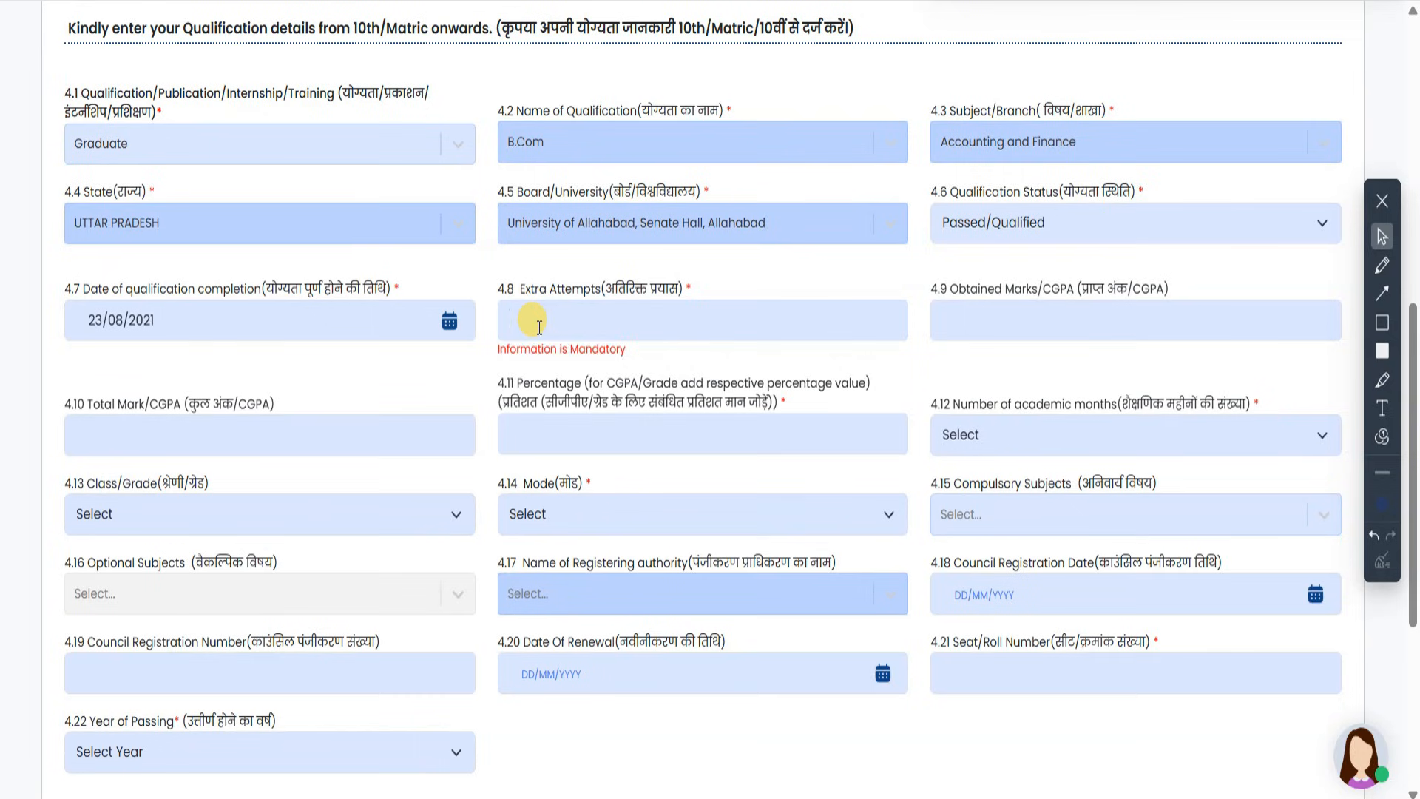
pyautogui.write('0')
# - Enter marks 1556 out of 1900 and percentage 81.89
pyautogui.press('Tab')
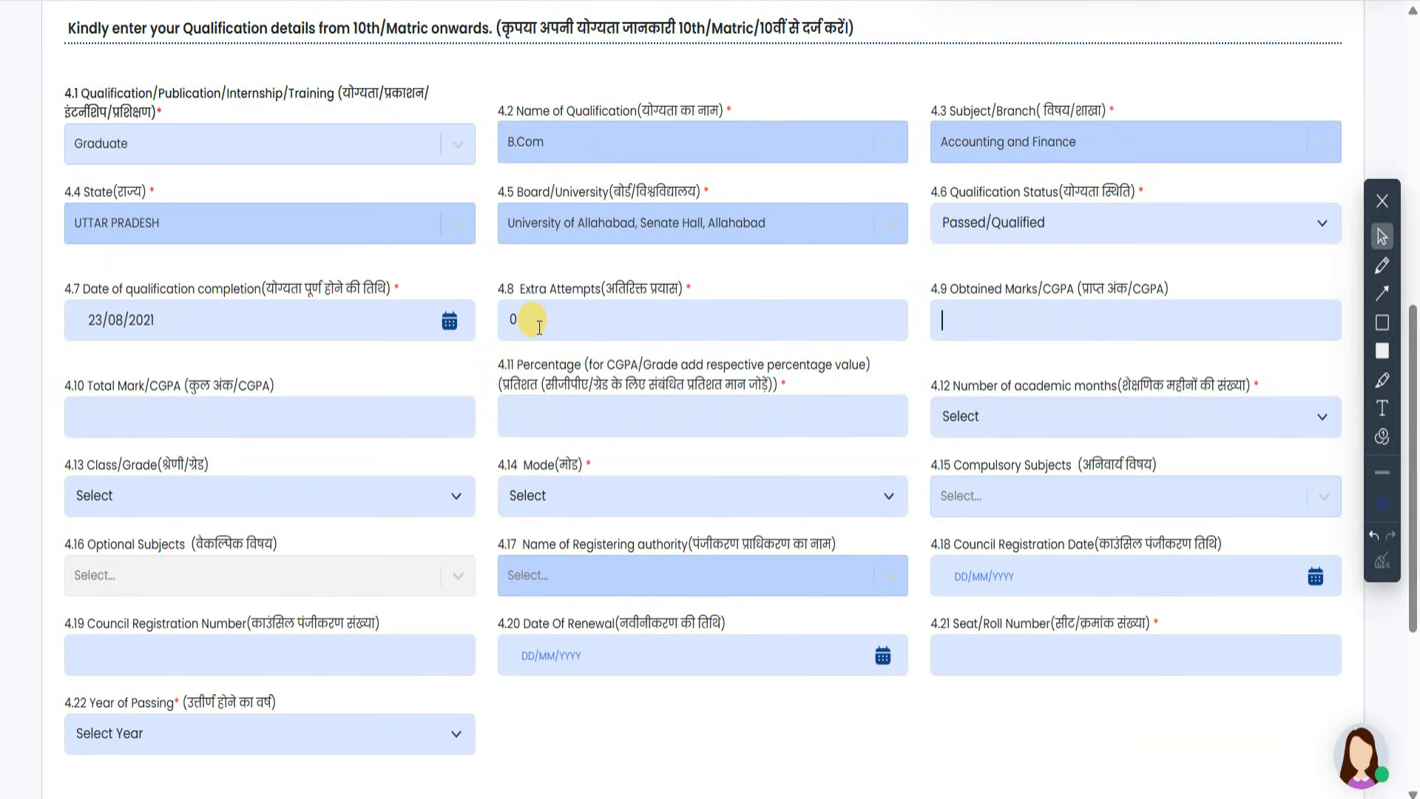
pyautogui.write('1556')
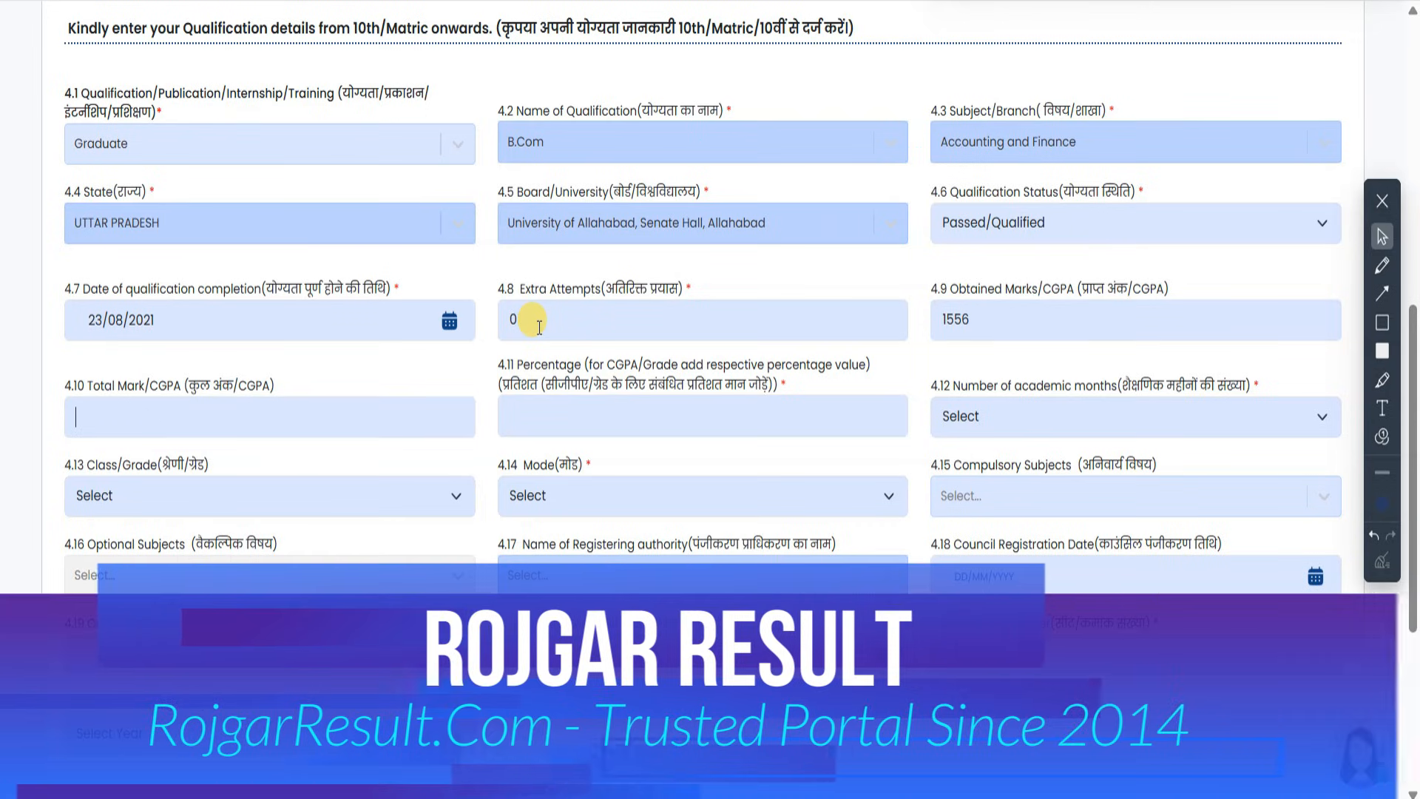
pyautogui.press('Tab')
pyautogui.write('1900')
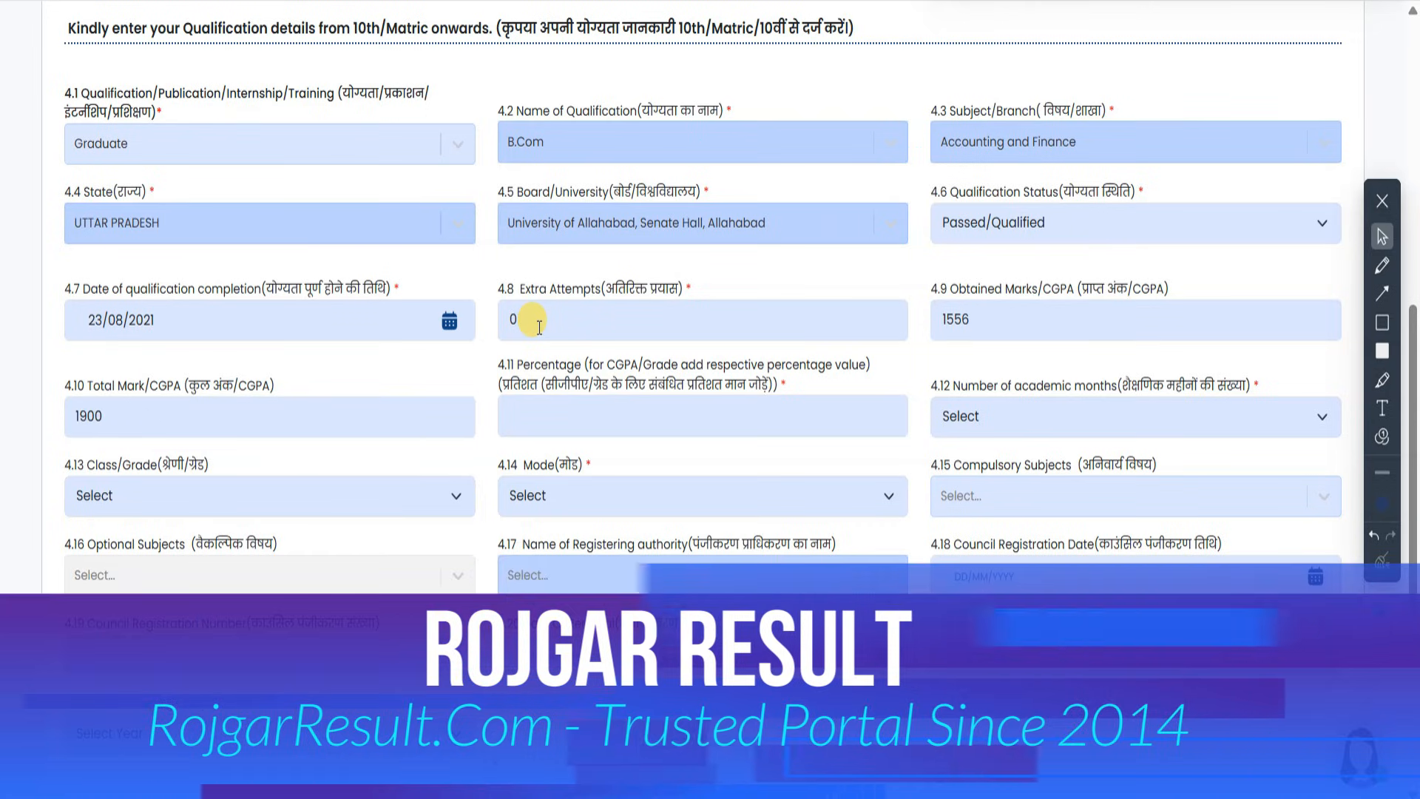
pyautogui.press('Tab')
pyautogui.write('5')
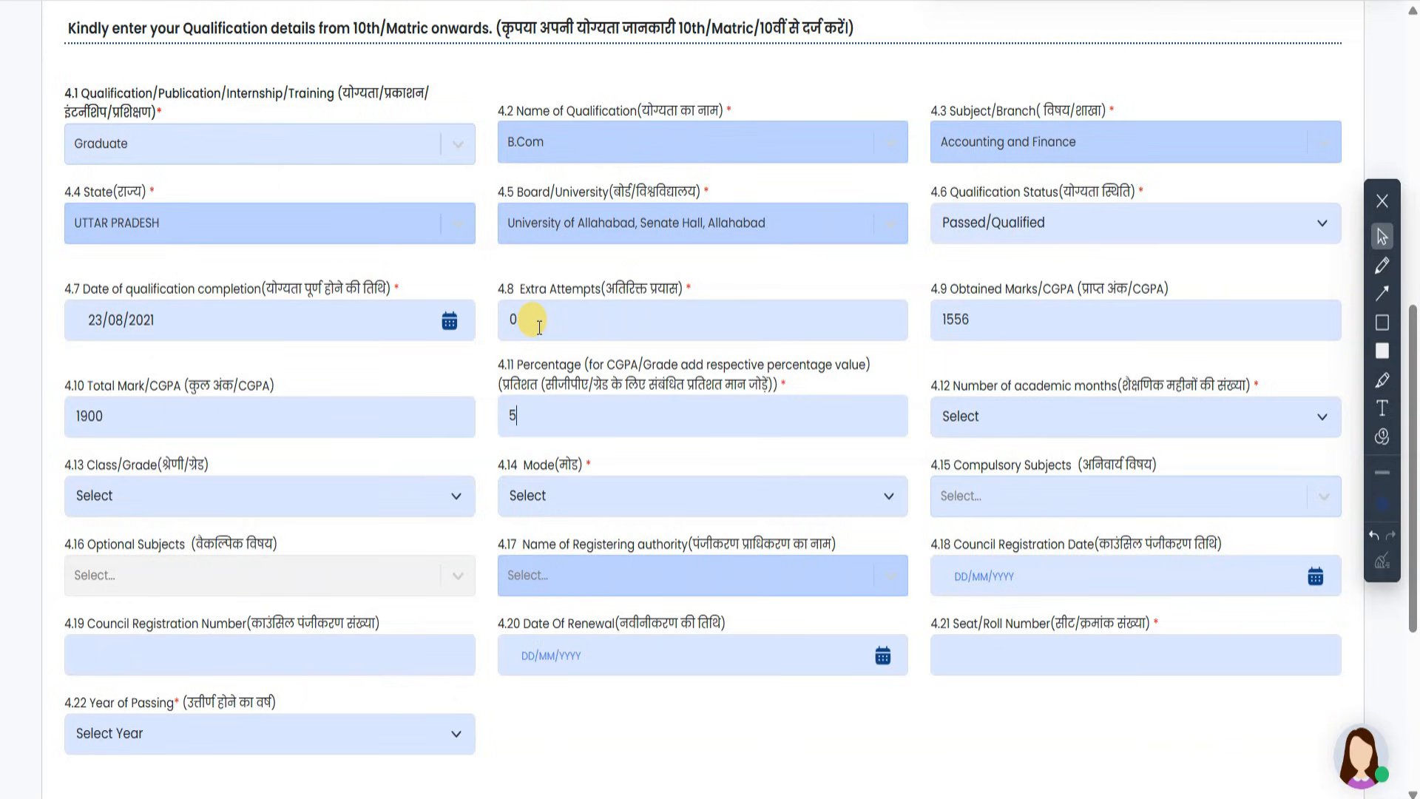
pyautogui.press('BackSpace')
pyautogui.write('81.89')
pyautogui.press('Tab')
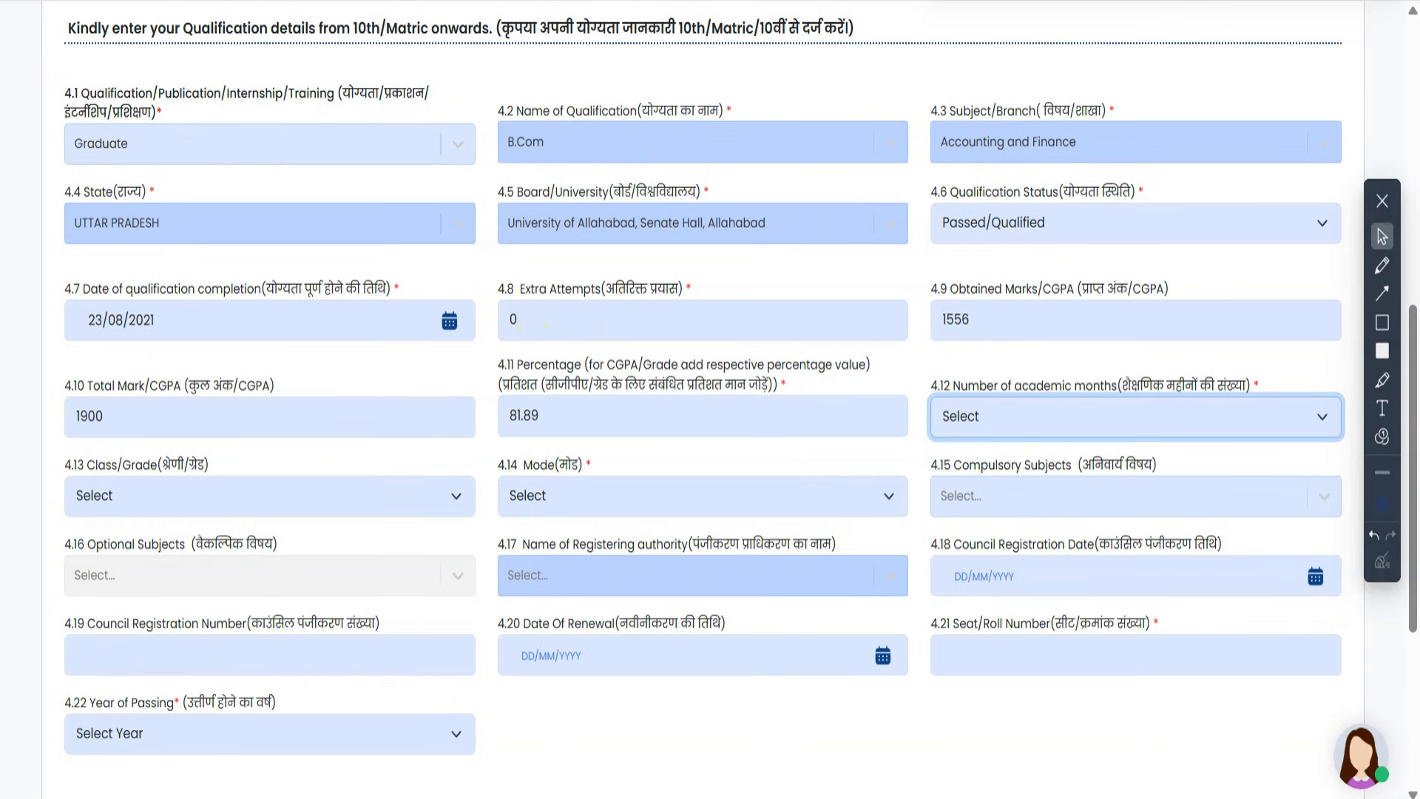
# - Set the number of academic months to 36, briefly trying 48 first
pyautogui.click(1043, 413)
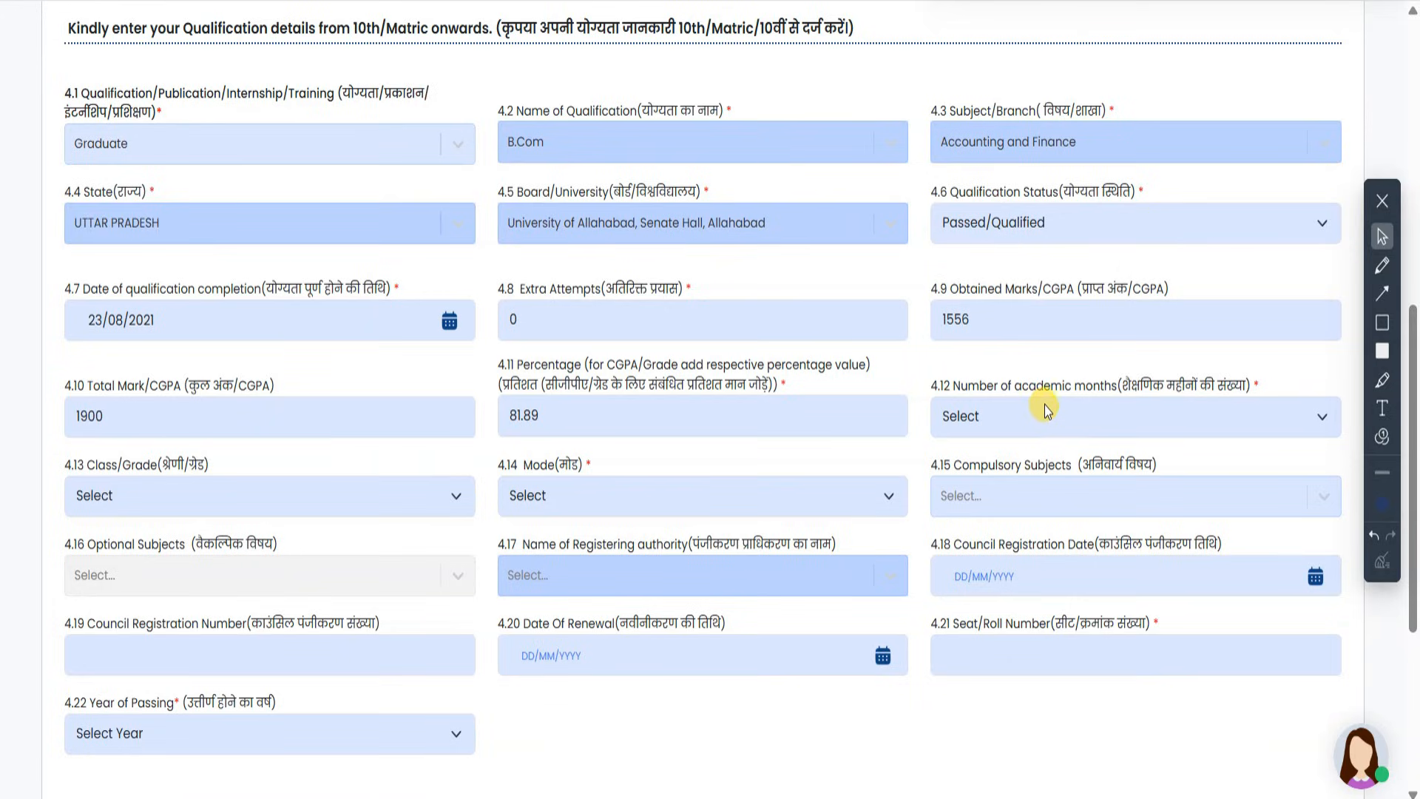
pyautogui.click(1051, 412)
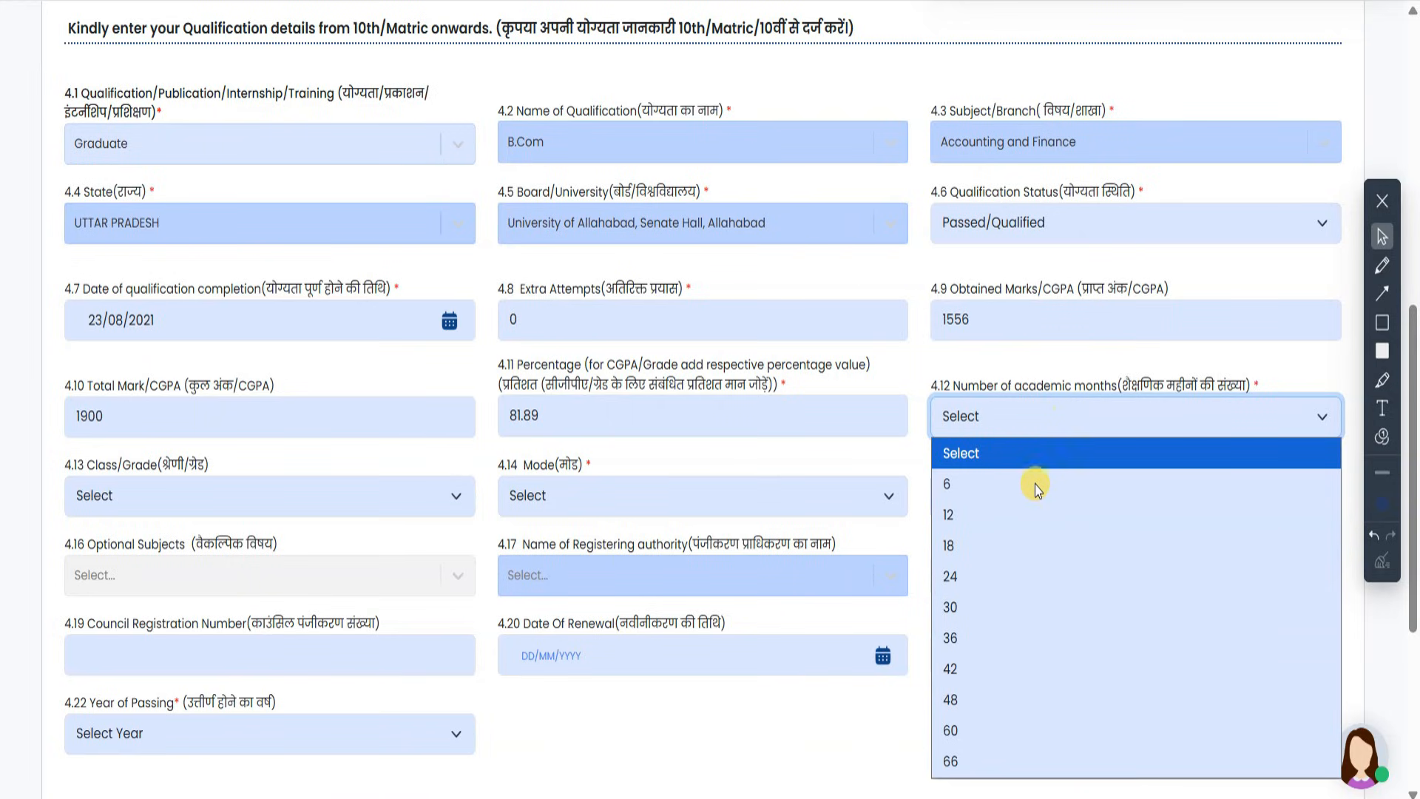
pyautogui.click(997, 645)
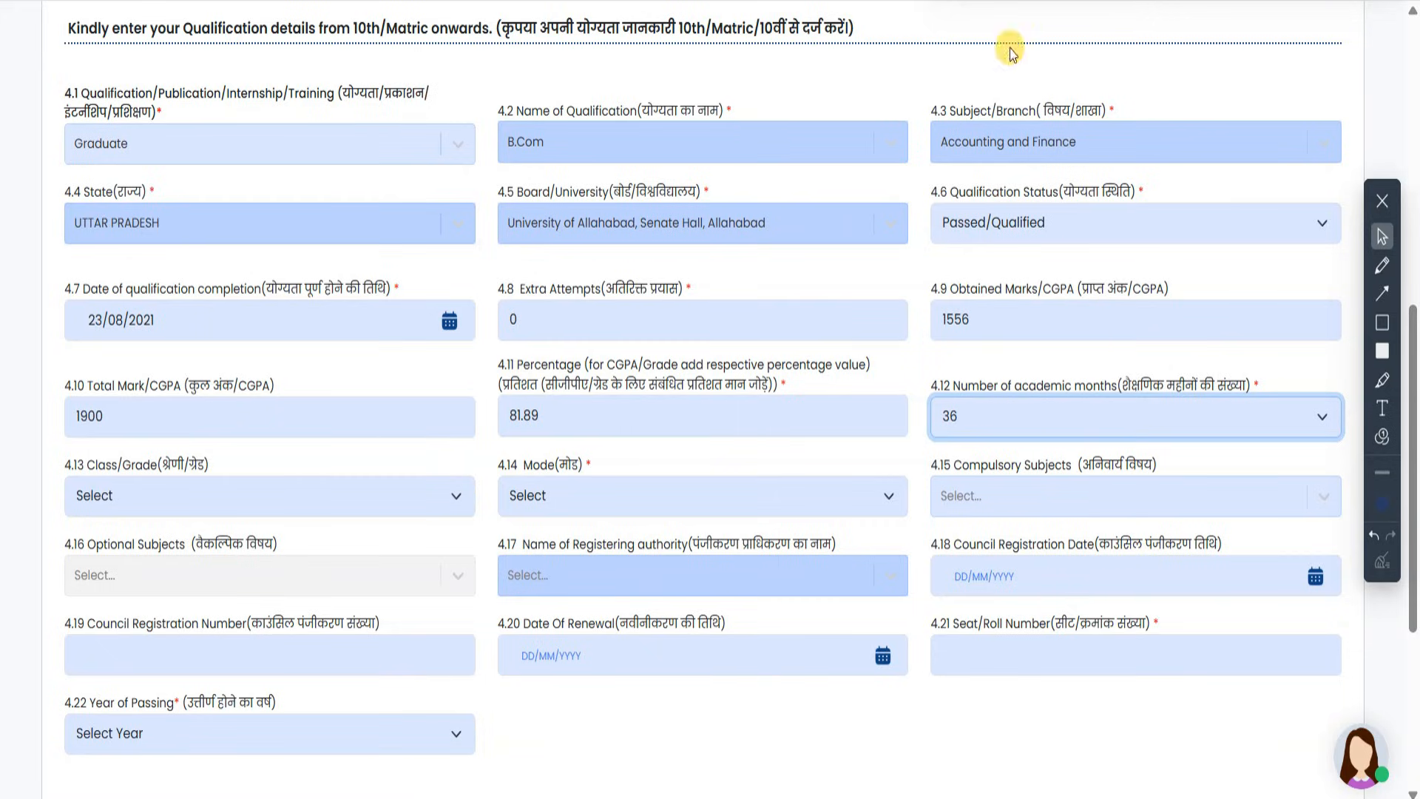
pyautogui.click(1002, 425)
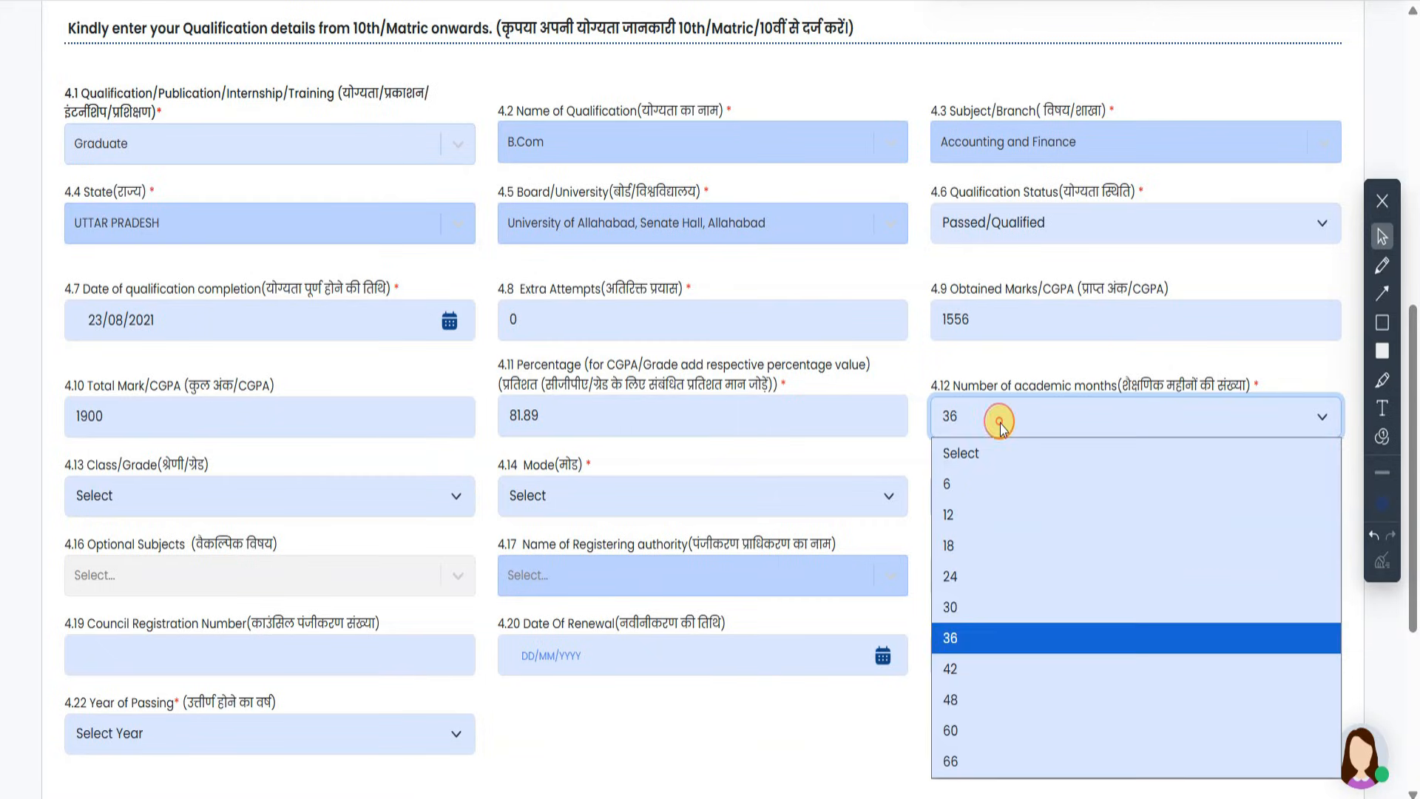
pyautogui.click(970, 707)
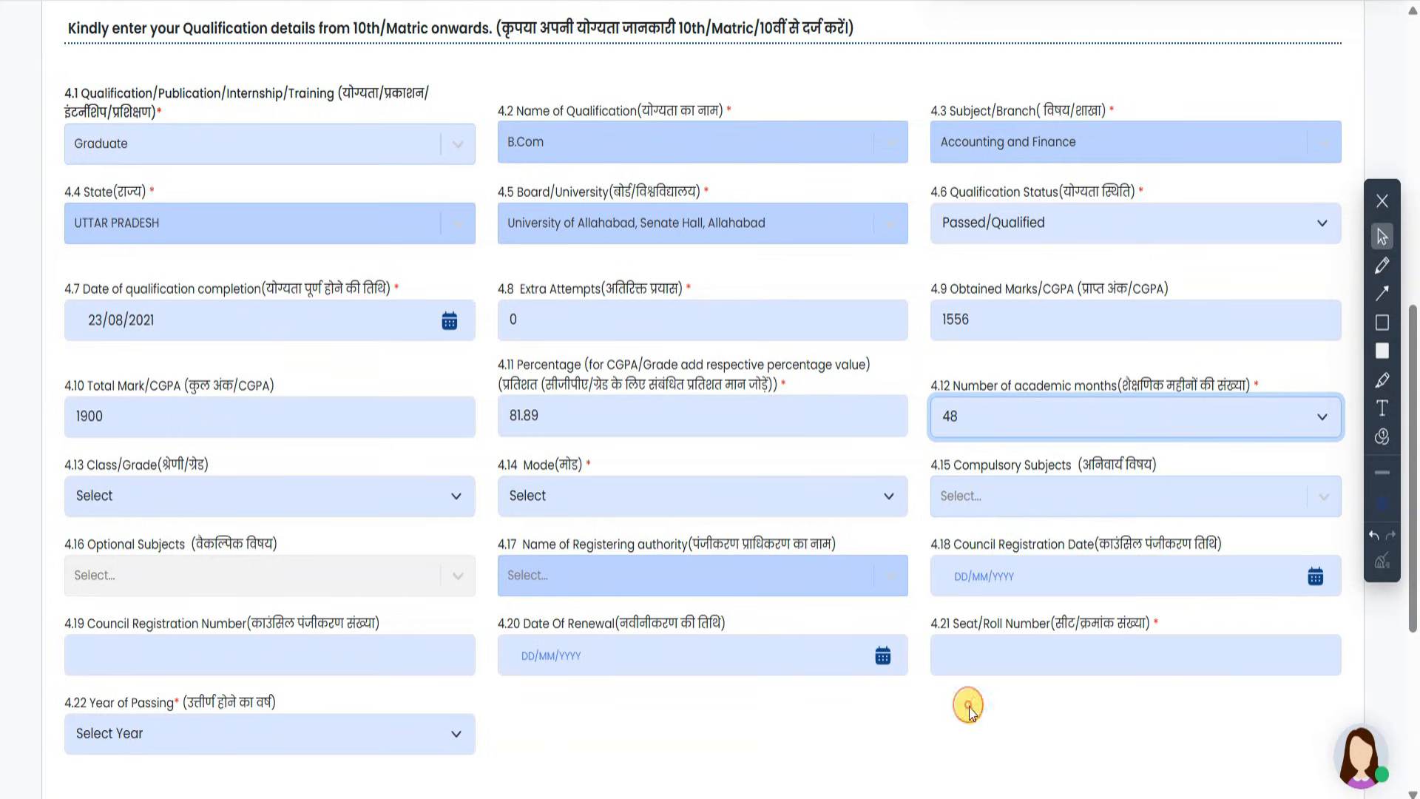
pyautogui.click(1063, 420)
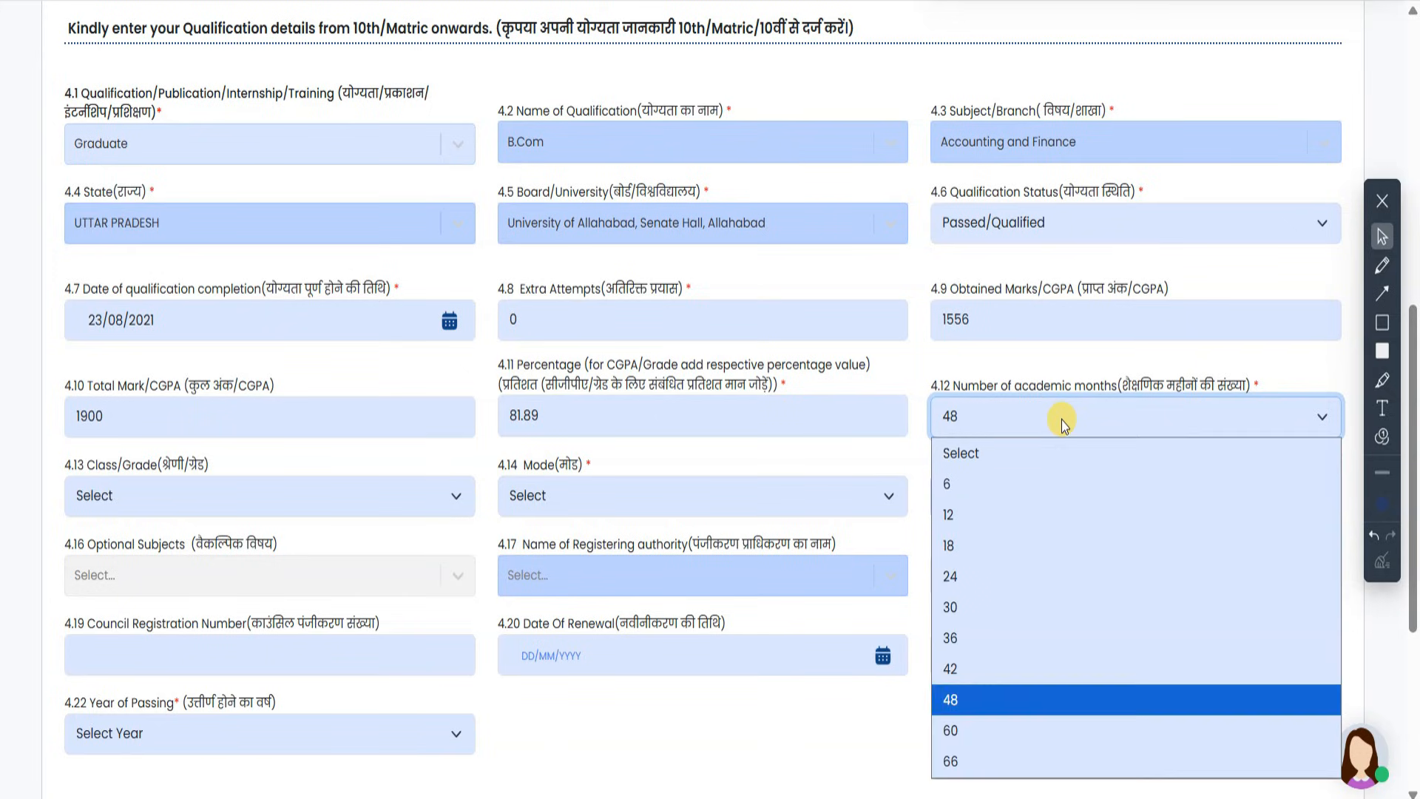
pyautogui.click(1027, 639)
# - Choose First Division and Traditional / Regular, leaving compulsory subjects empty
pyautogui.click(317, 498)
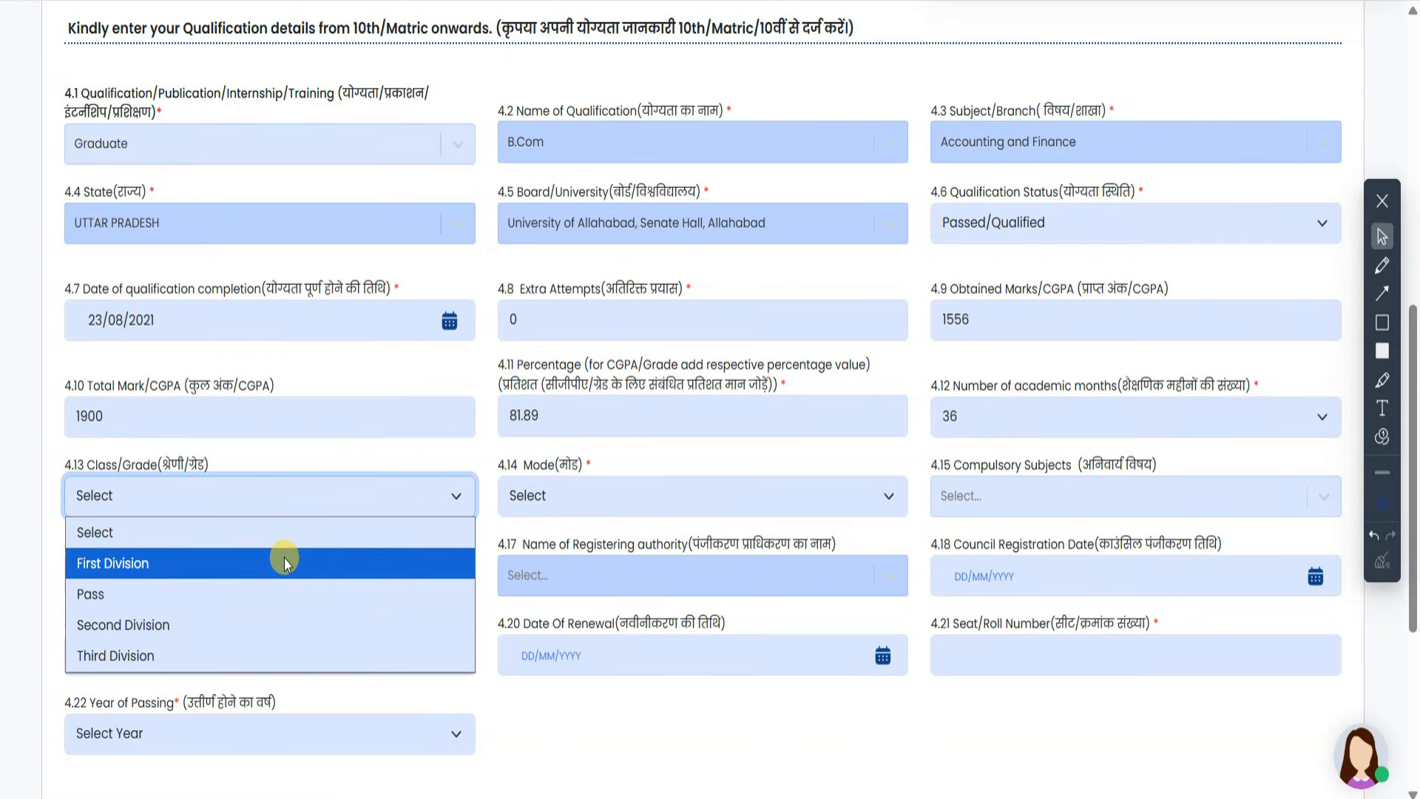
pyautogui.click(284, 558)
pyautogui.click(582, 485)
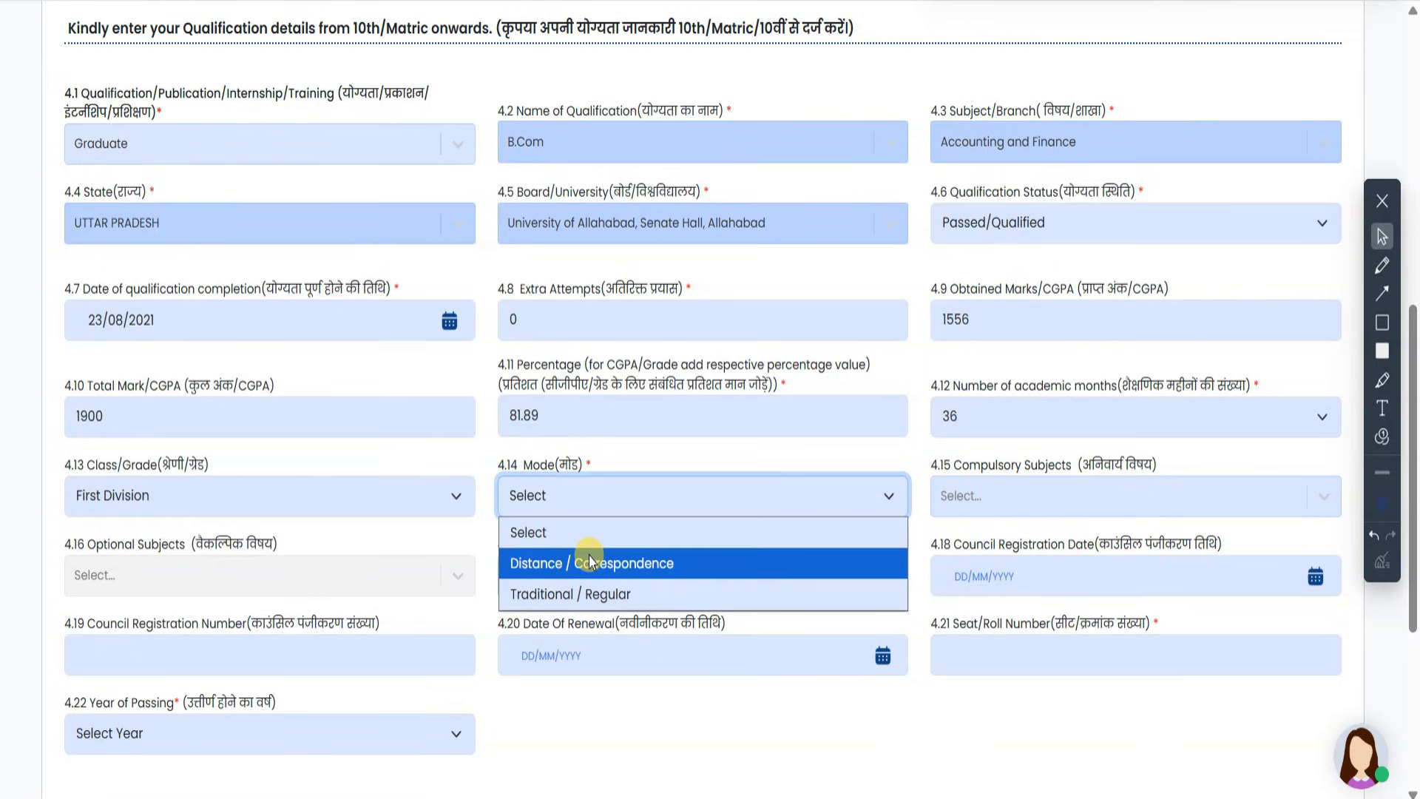
pyautogui.click(607, 596)
pyautogui.click(992, 495)
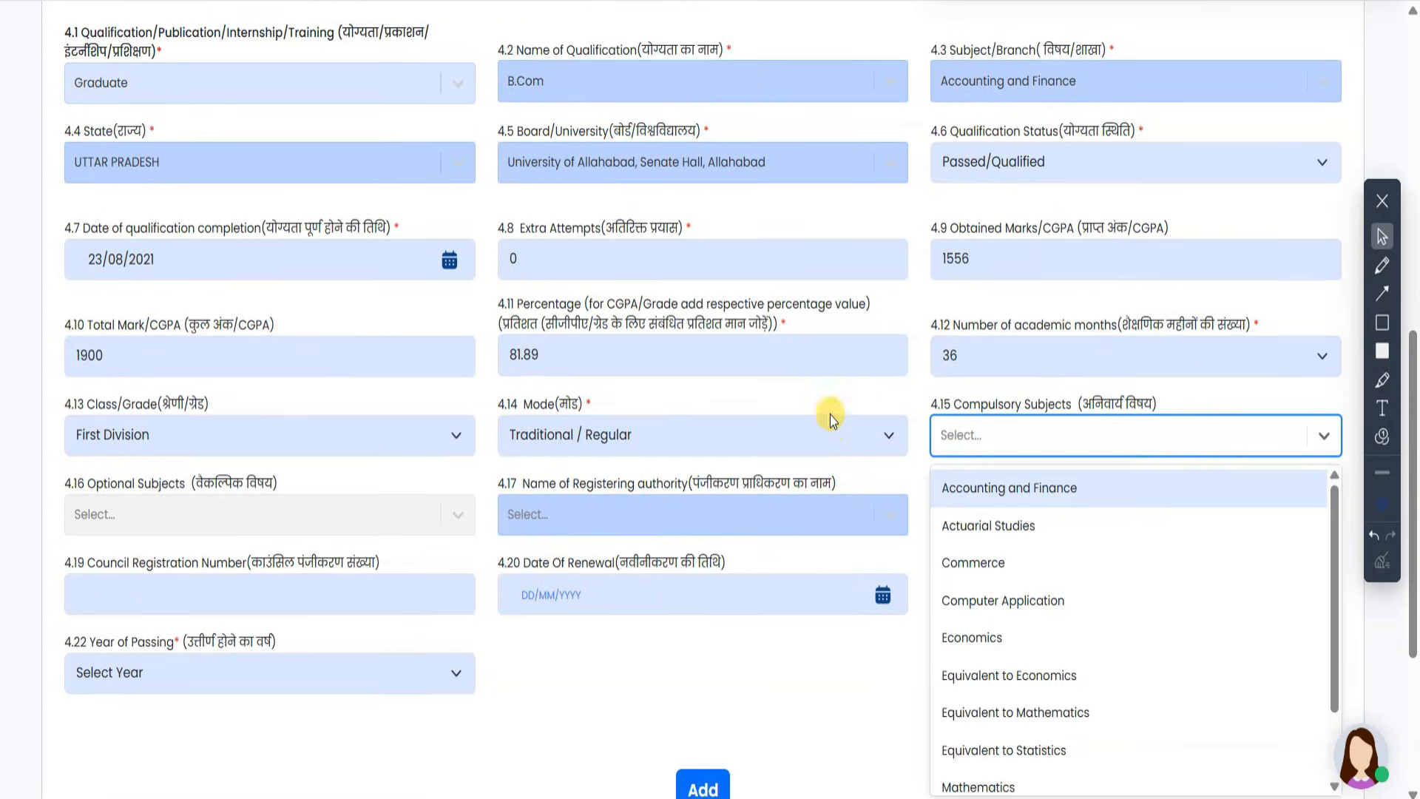
pyautogui.click(1154, 392)
pyautogui.scroll(1, 1102, 472)
pyautogui.scroll(-1, 1156, 507)
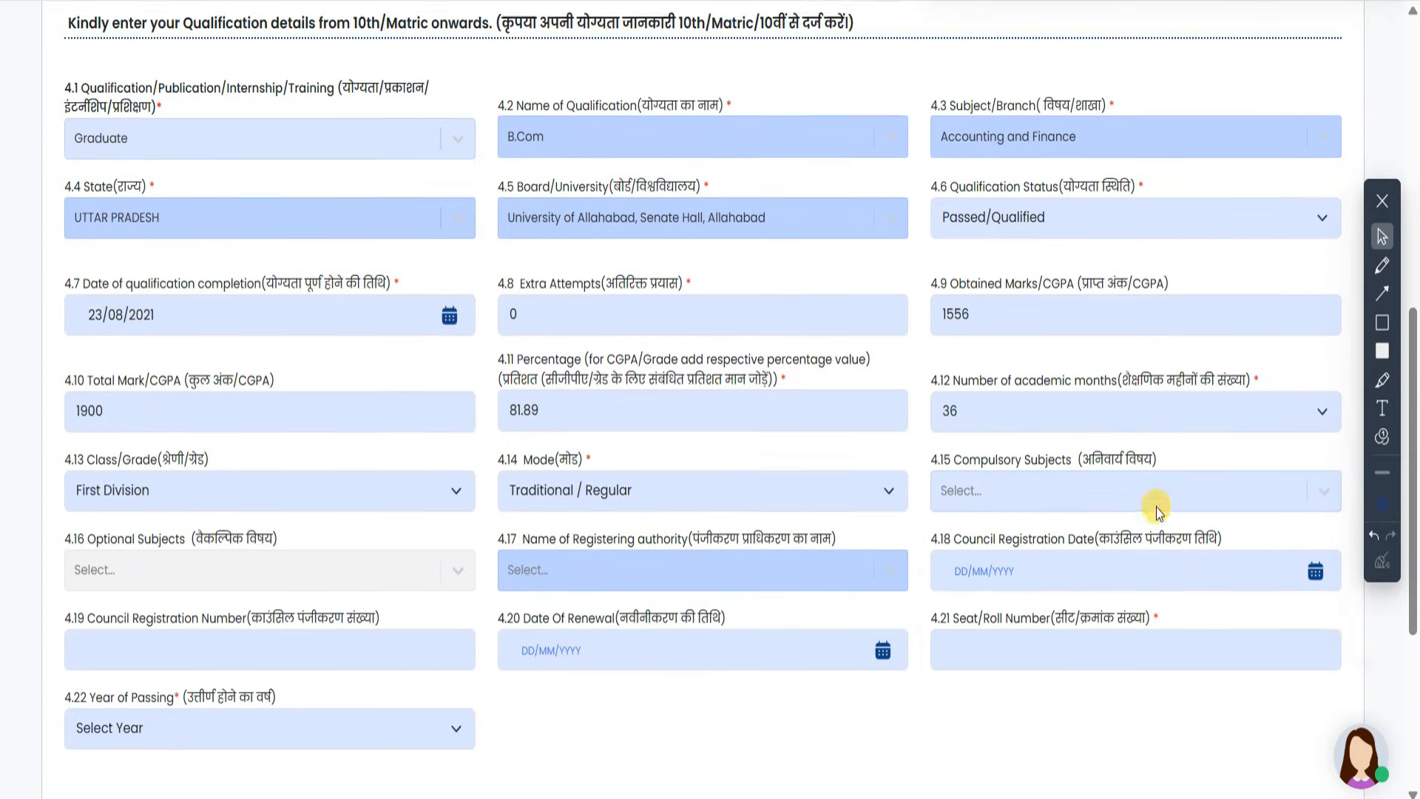
# - Check the registering authority list and leave it unchanged
pyautogui.scroll(-1, 888, 148)
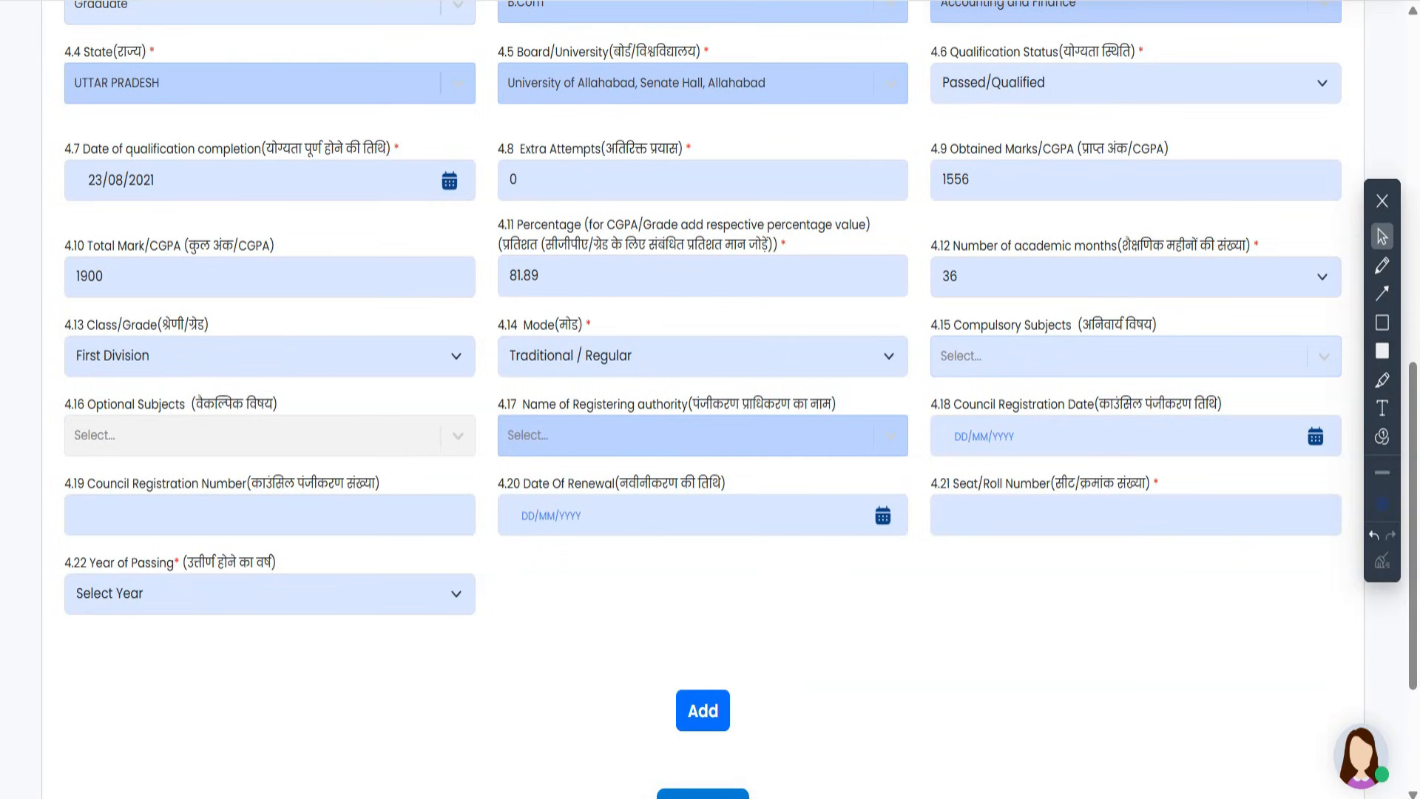
pyautogui.click(775, 449)
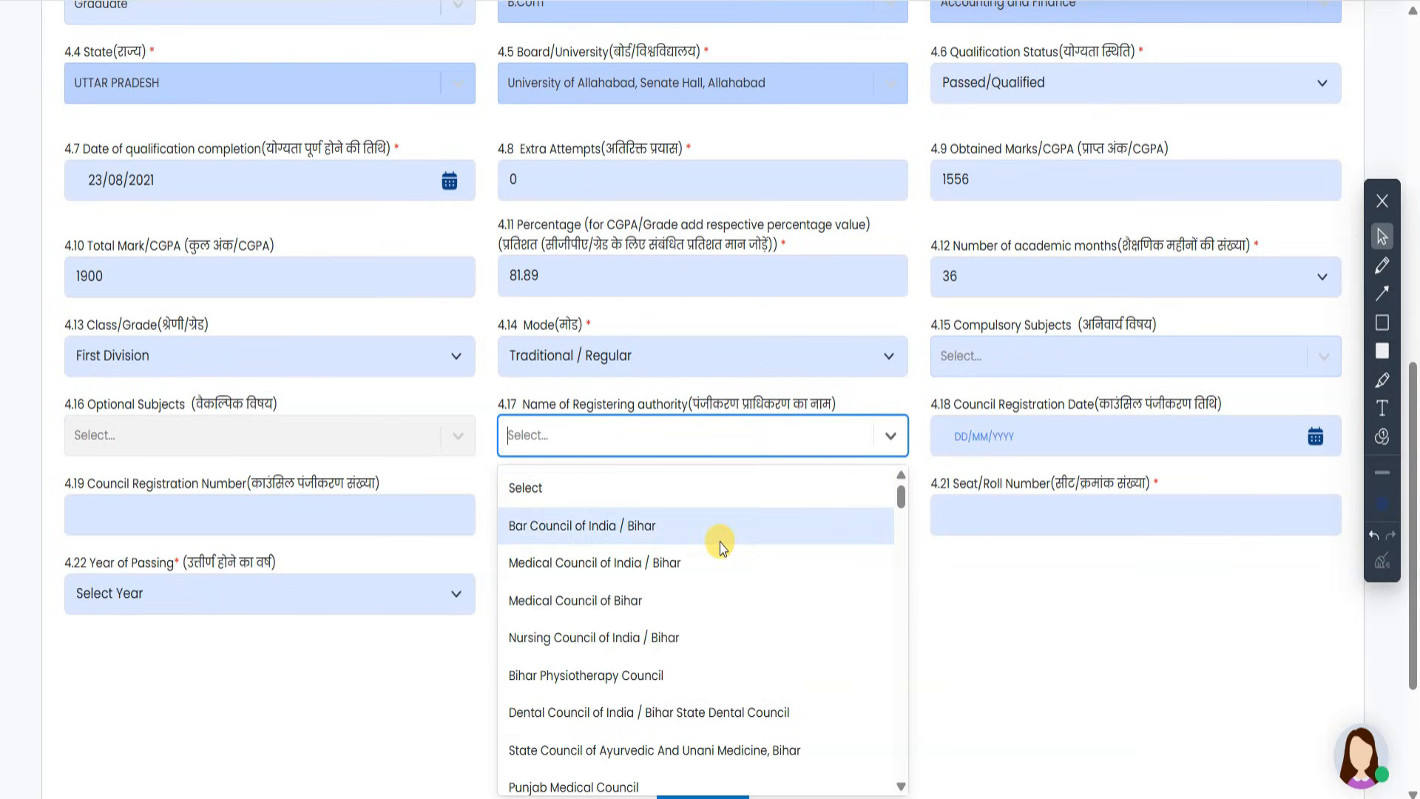
pyautogui.scroll(-10, 730, 587)
pyautogui.scroll(-5, 735, 632)
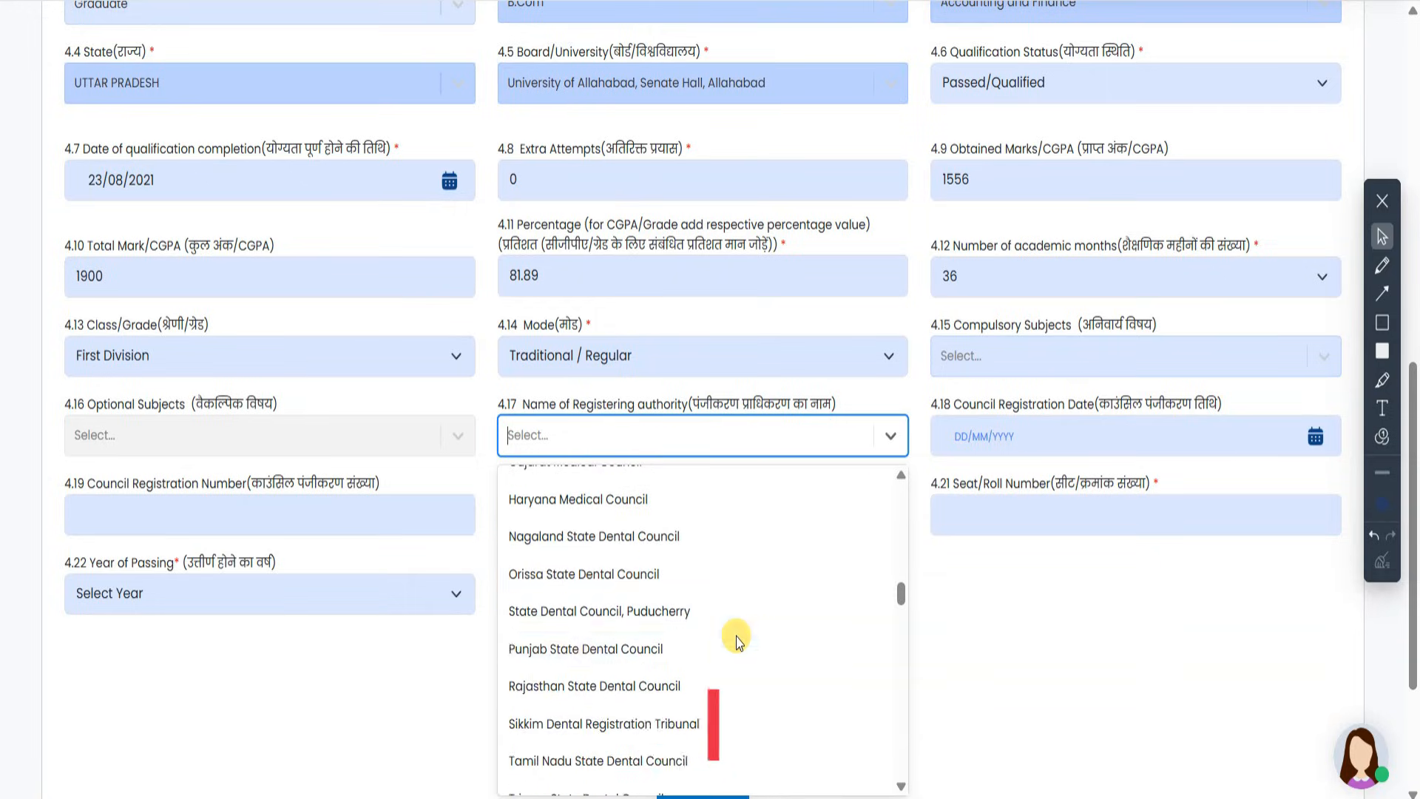
pyautogui.click(889, 438)
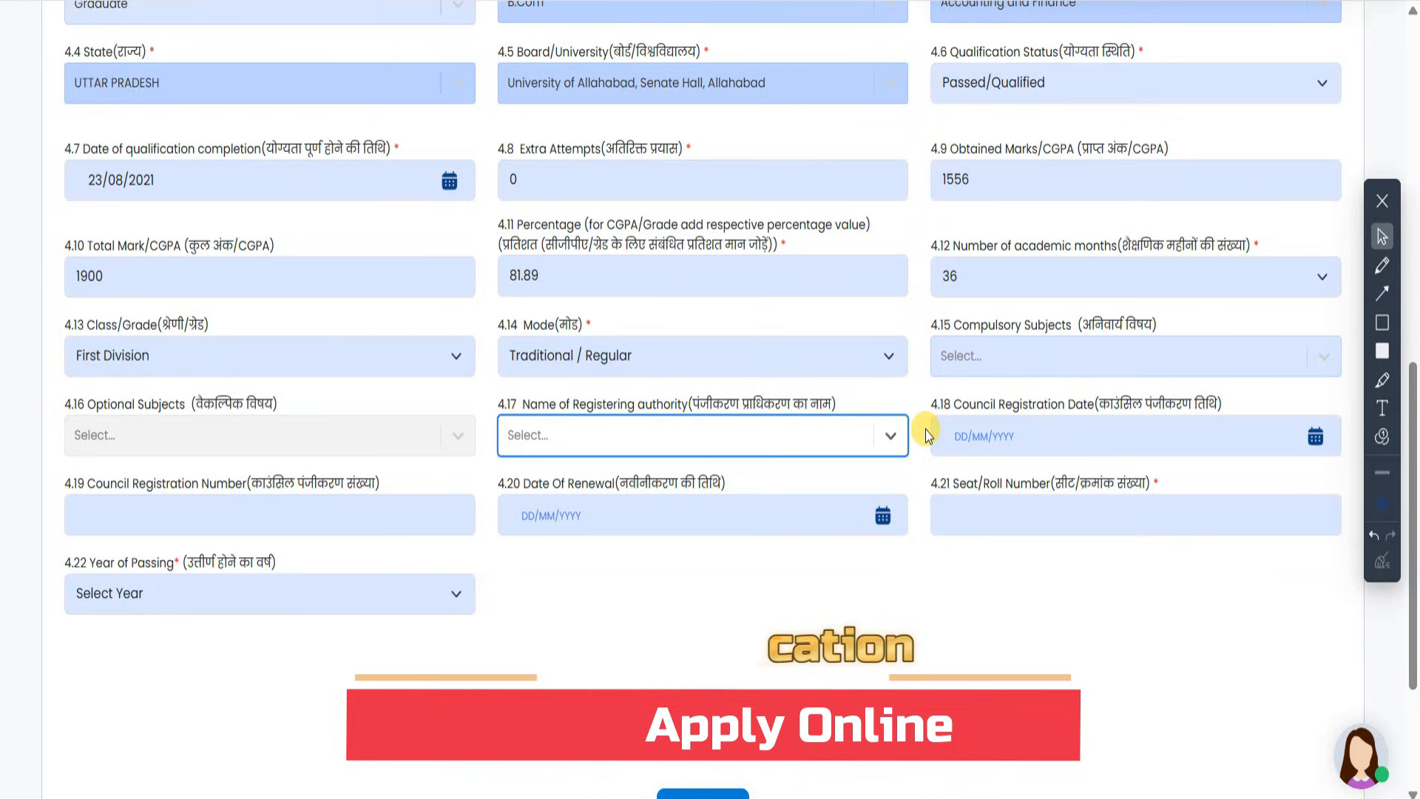
# - Enter the B.Com seat/roll number and set year of passing to 2021
pyautogui.click(1032, 531)
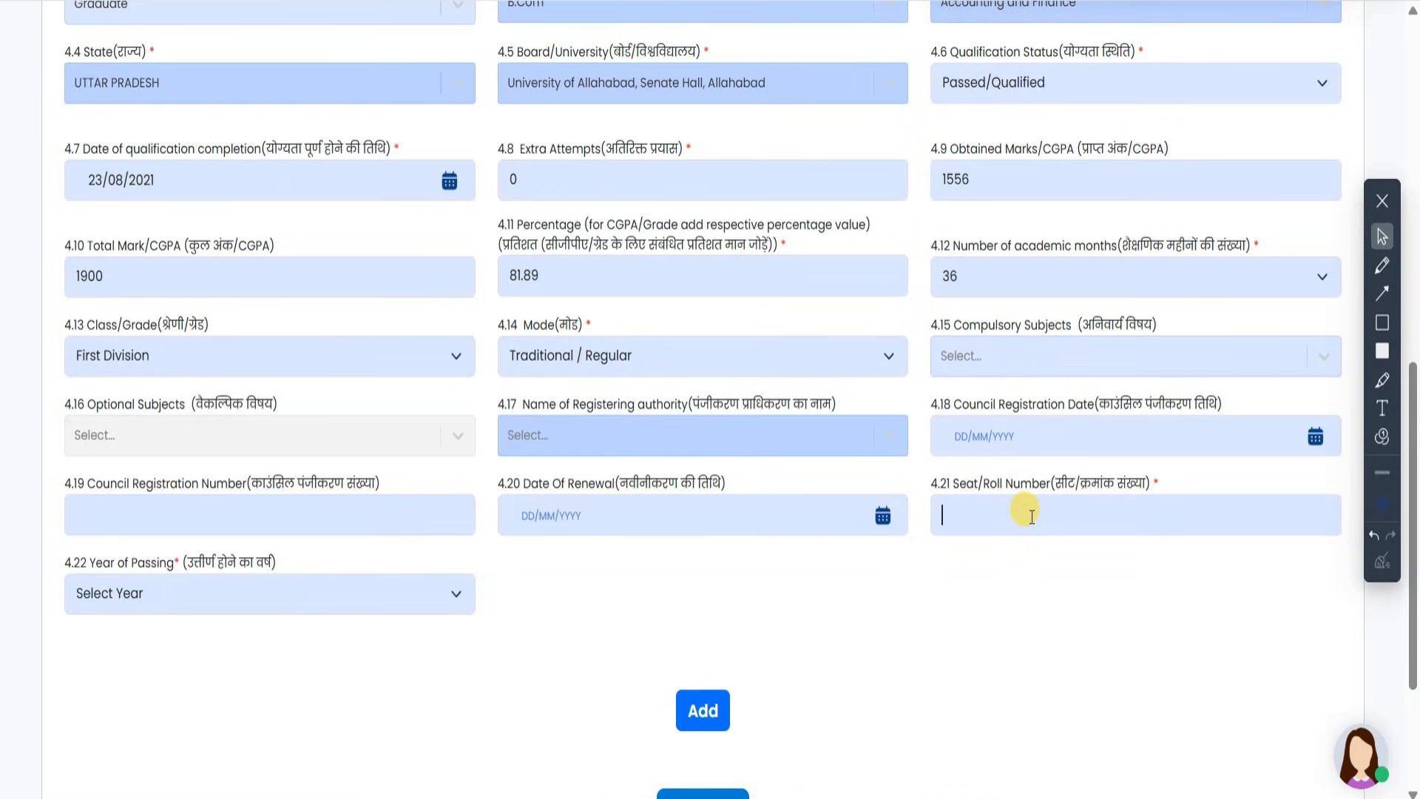
pyautogui.click(267, 593)
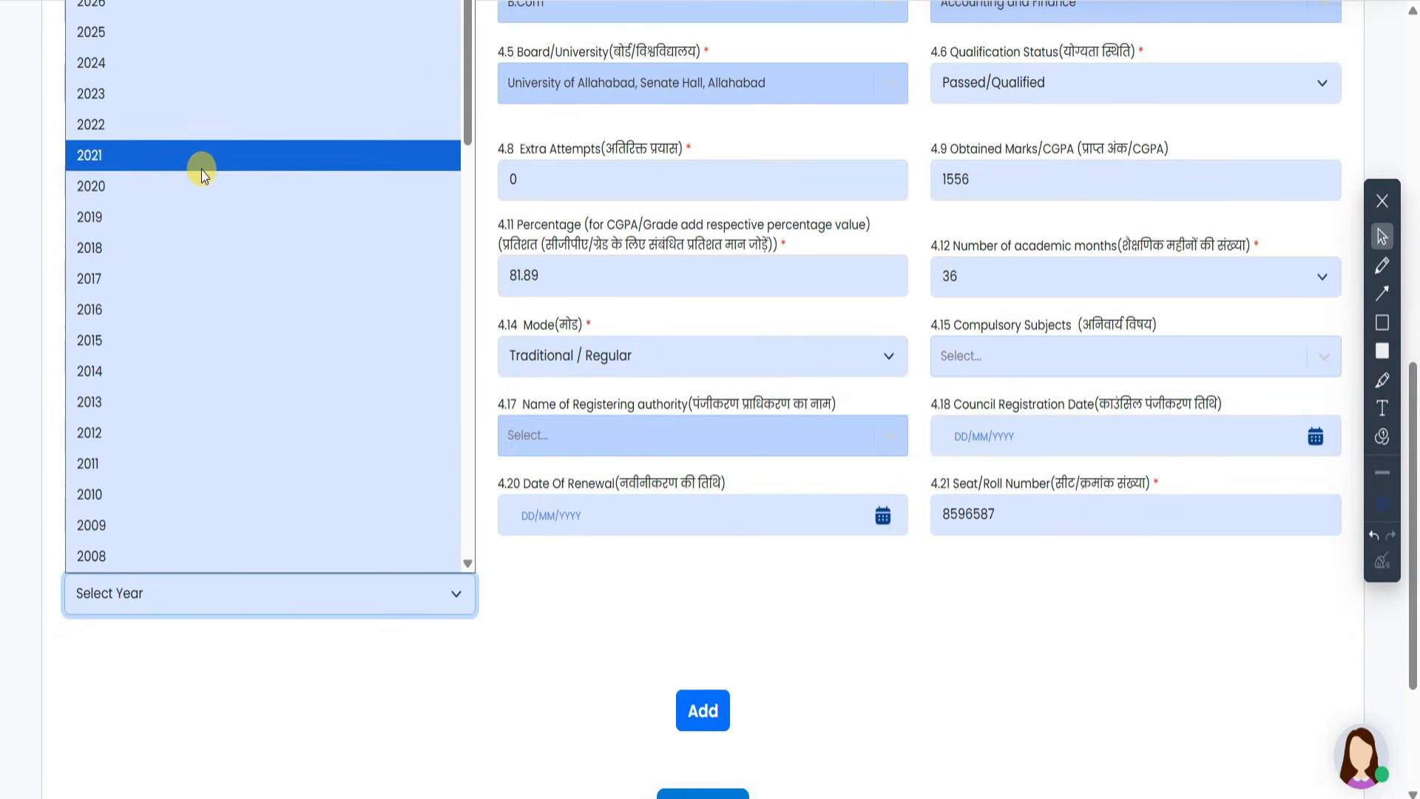
pyautogui.click(202, 170)
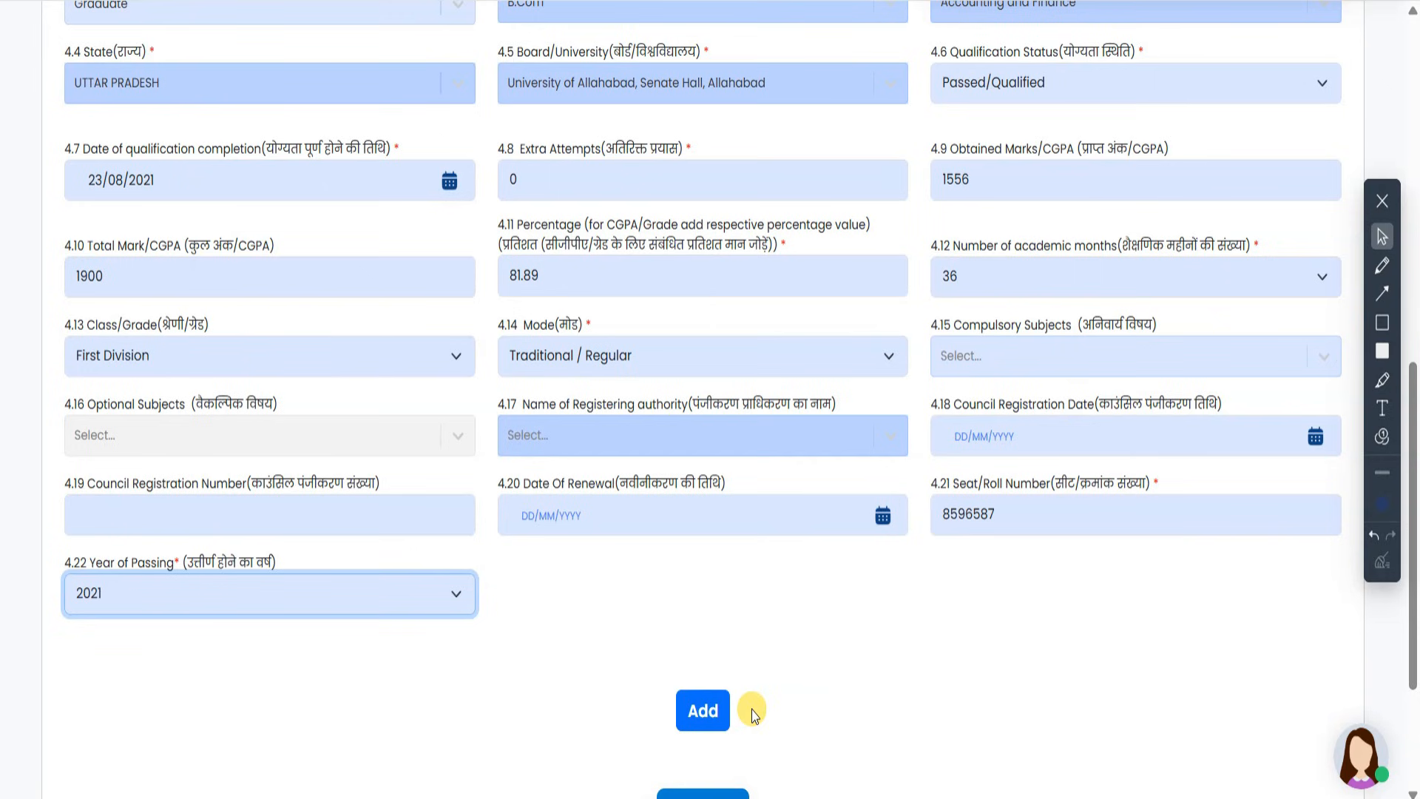
# - Add the B.Com qualification and mark the Qualification Details table with arrows
pyautogui.click(702, 710)
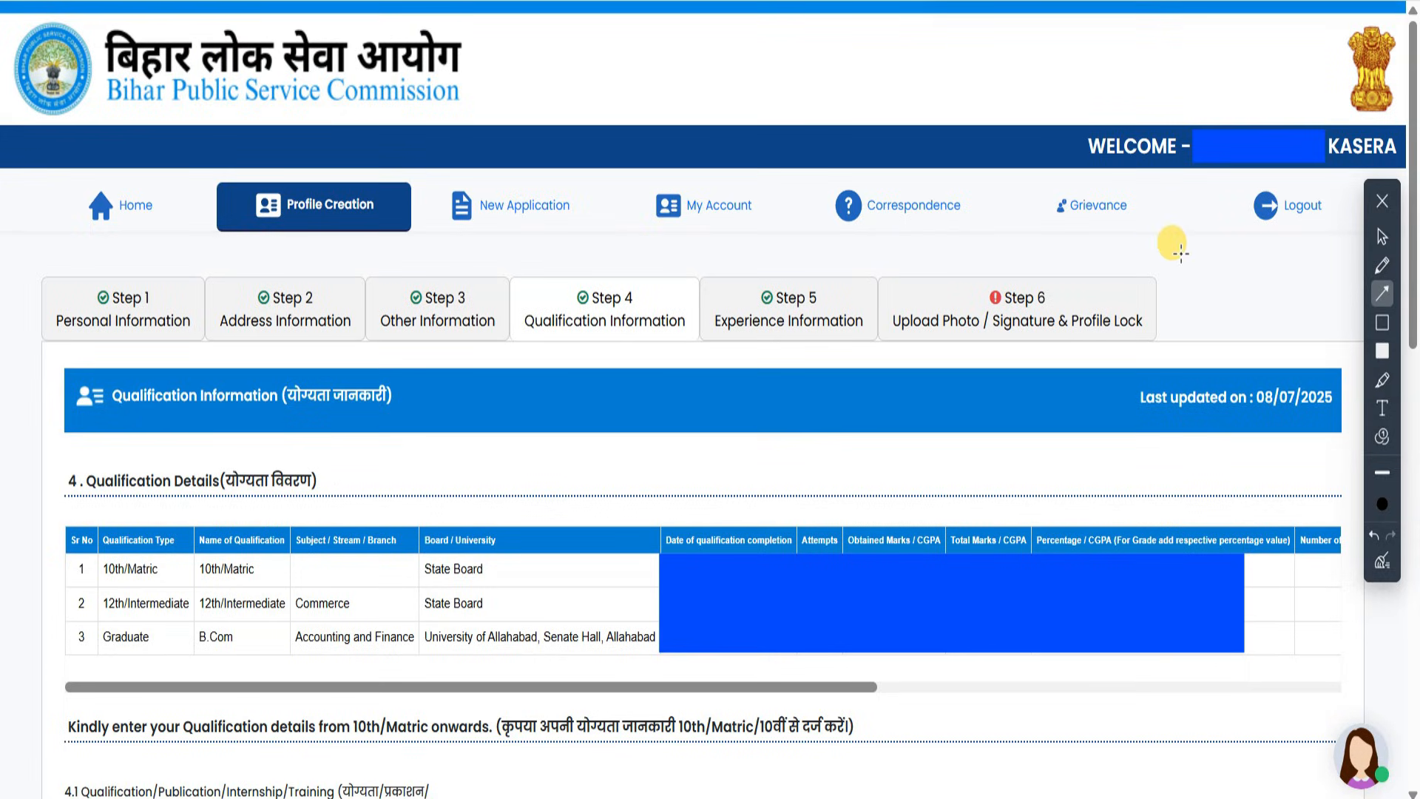
pyautogui.moveTo(1195, 251)
pyautogui.mouseDown()
pyautogui.moveTo(1014, 343)
pyautogui.moveTo(656, 444)
pyautogui.moveTo(645, 471)
pyautogui.mouseUp()
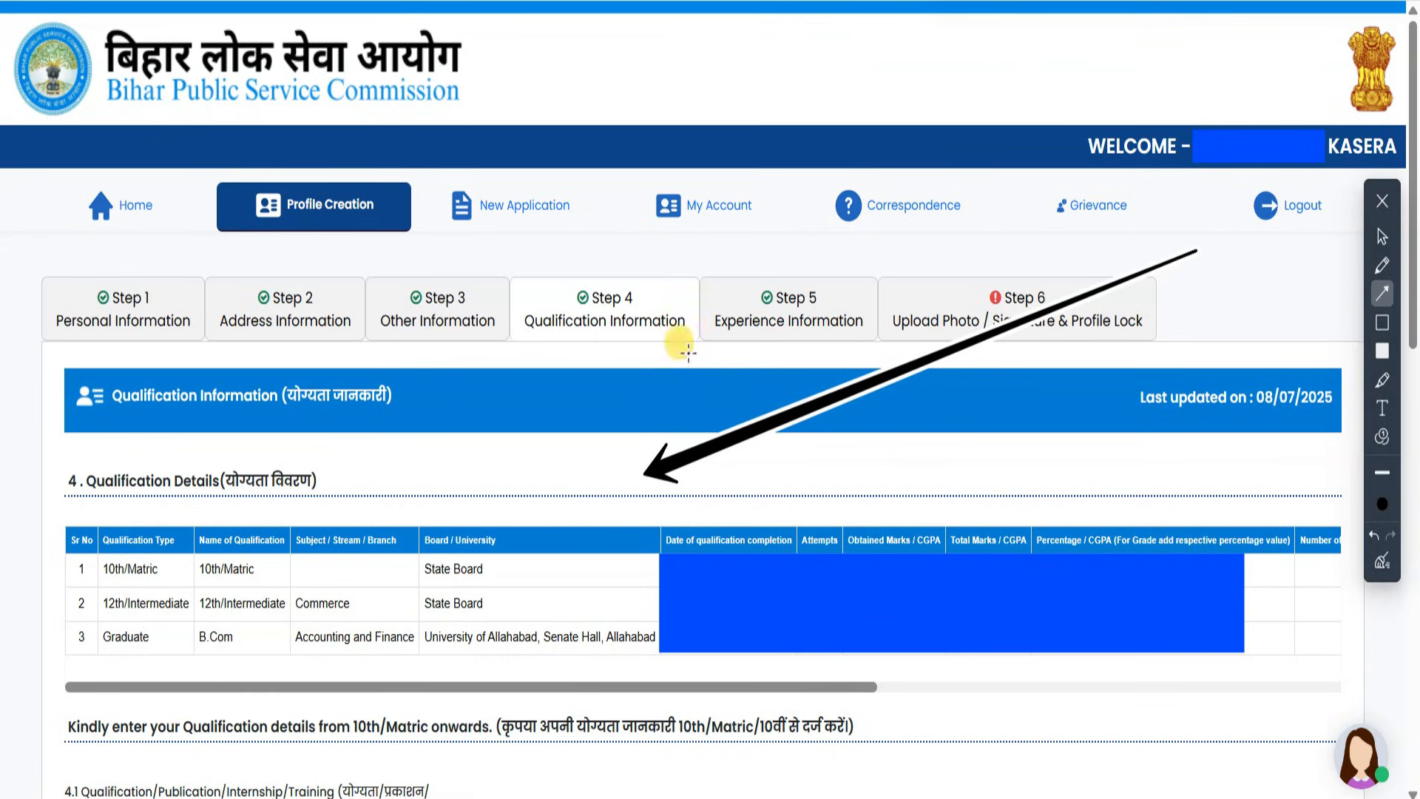
pyautogui.moveTo(8, 356)
pyautogui.mouseDown()
pyautogui.moveTo(185, 406)
pyautogui.moveTo(208, 431)
pyautogui.moveTo(202, 460)
pyautogui.moveTo(111, 463)
pyautogui.moveTo(122, 472)
pyautogui.mouseUp()
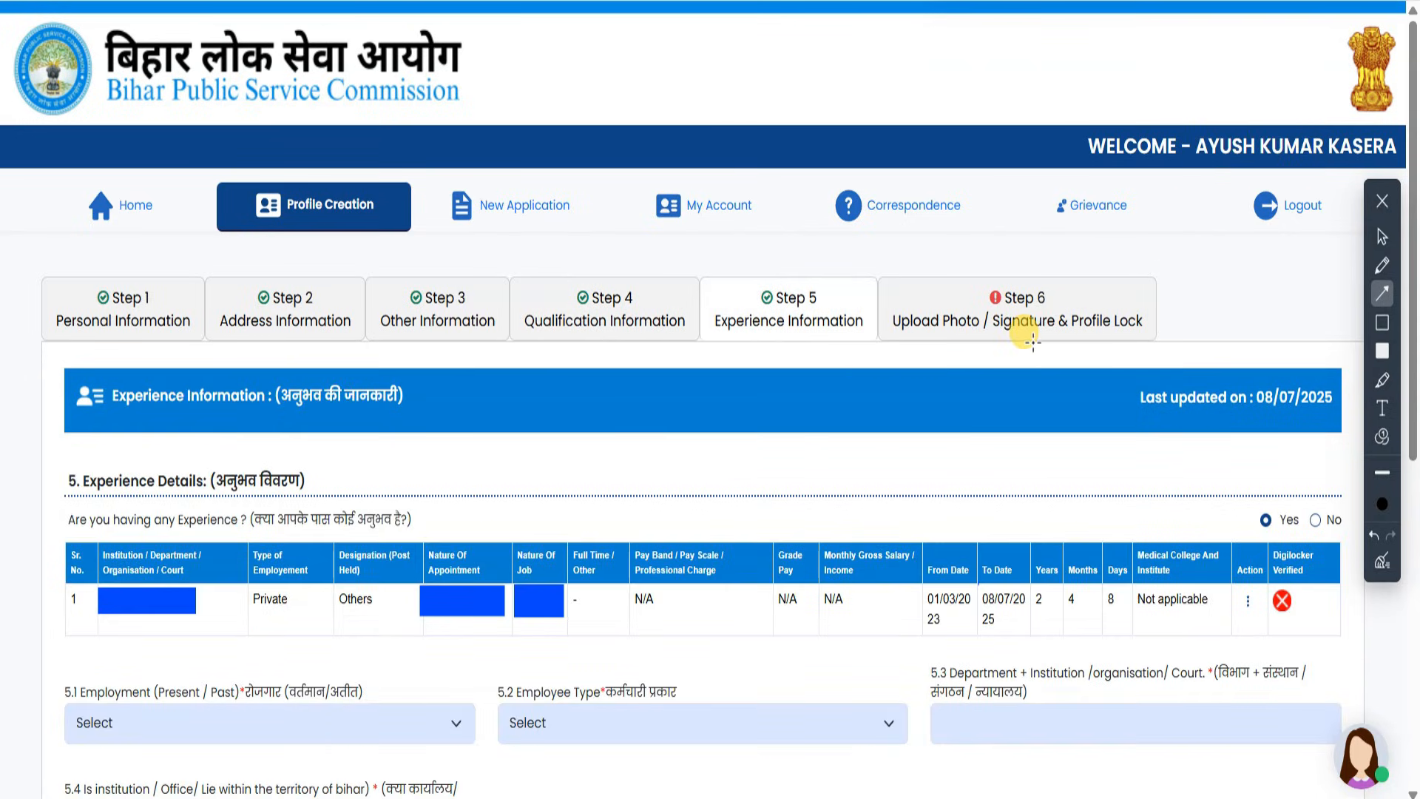
# - Annotate the Experience Information banner and the experience Yes/No choice with arrows
pyautogui.moveTo(864, 395); pyautogui.dragTo(517, 415)
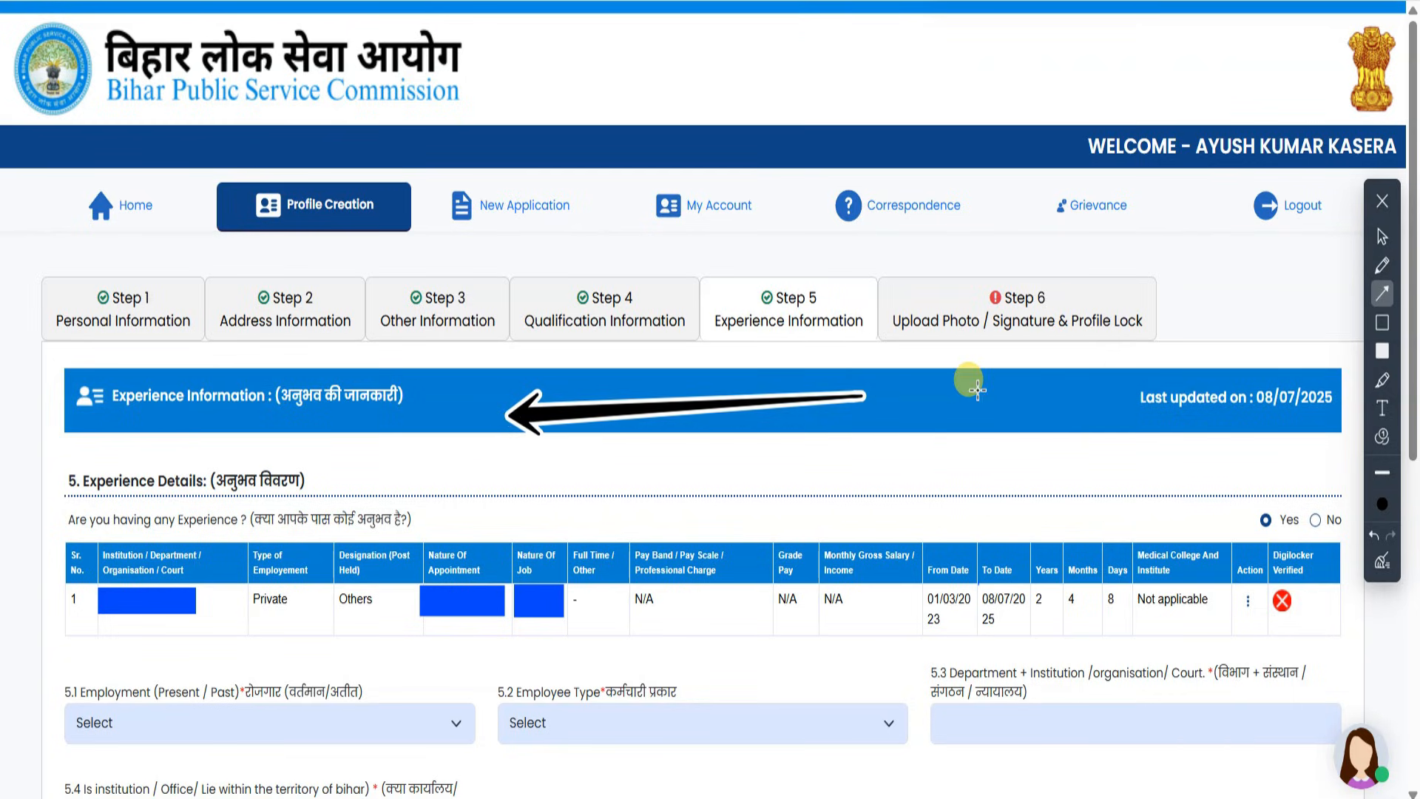
pyautogui.moveTo(979, 390)
pyautogui.mouseDown()
pyautogui.moveTo(1167, 444)
pyautogui.moveTo(1187, 497)
pyautogui.mouseUp()
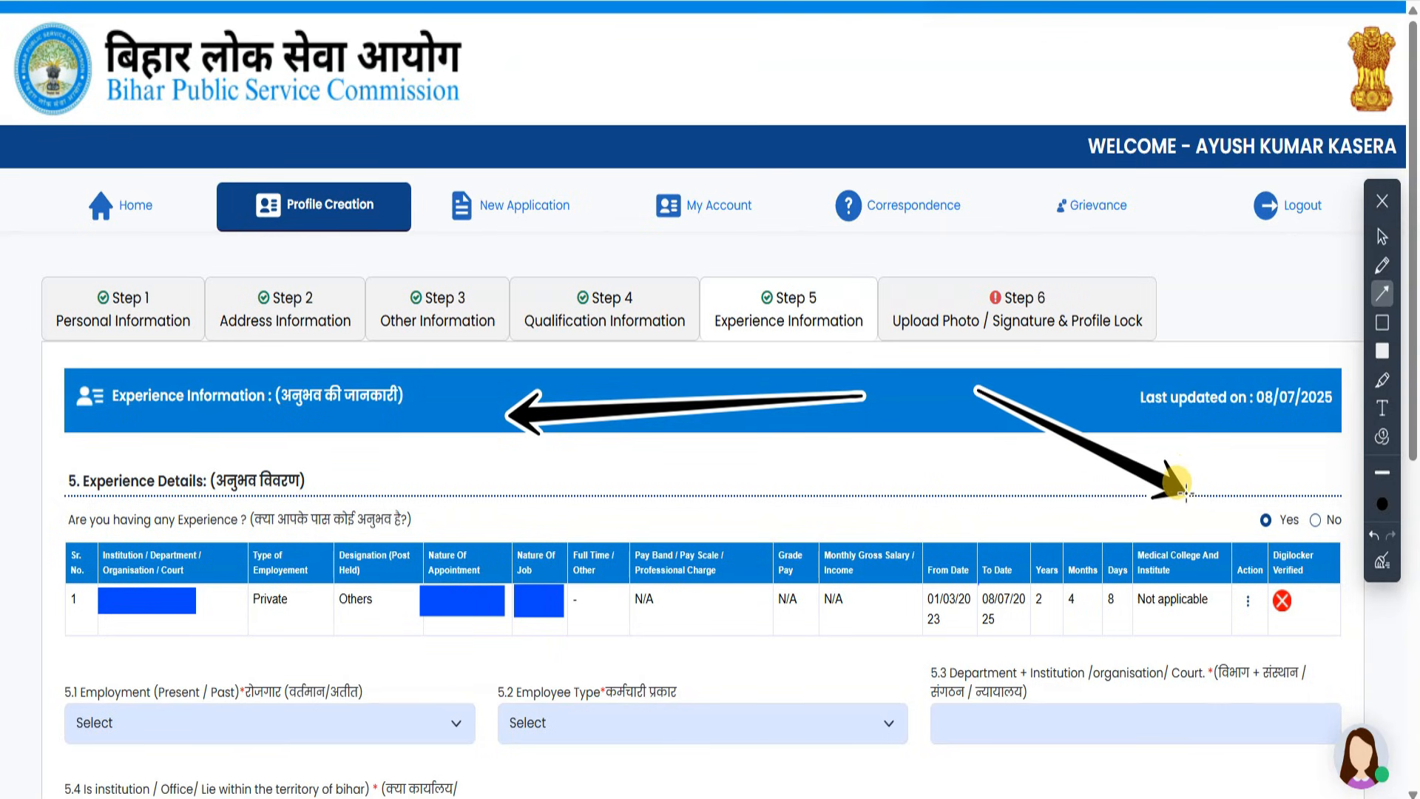
pyautogui.moveTo(1284, 333); pyautogui.dragTo(1322, 480)
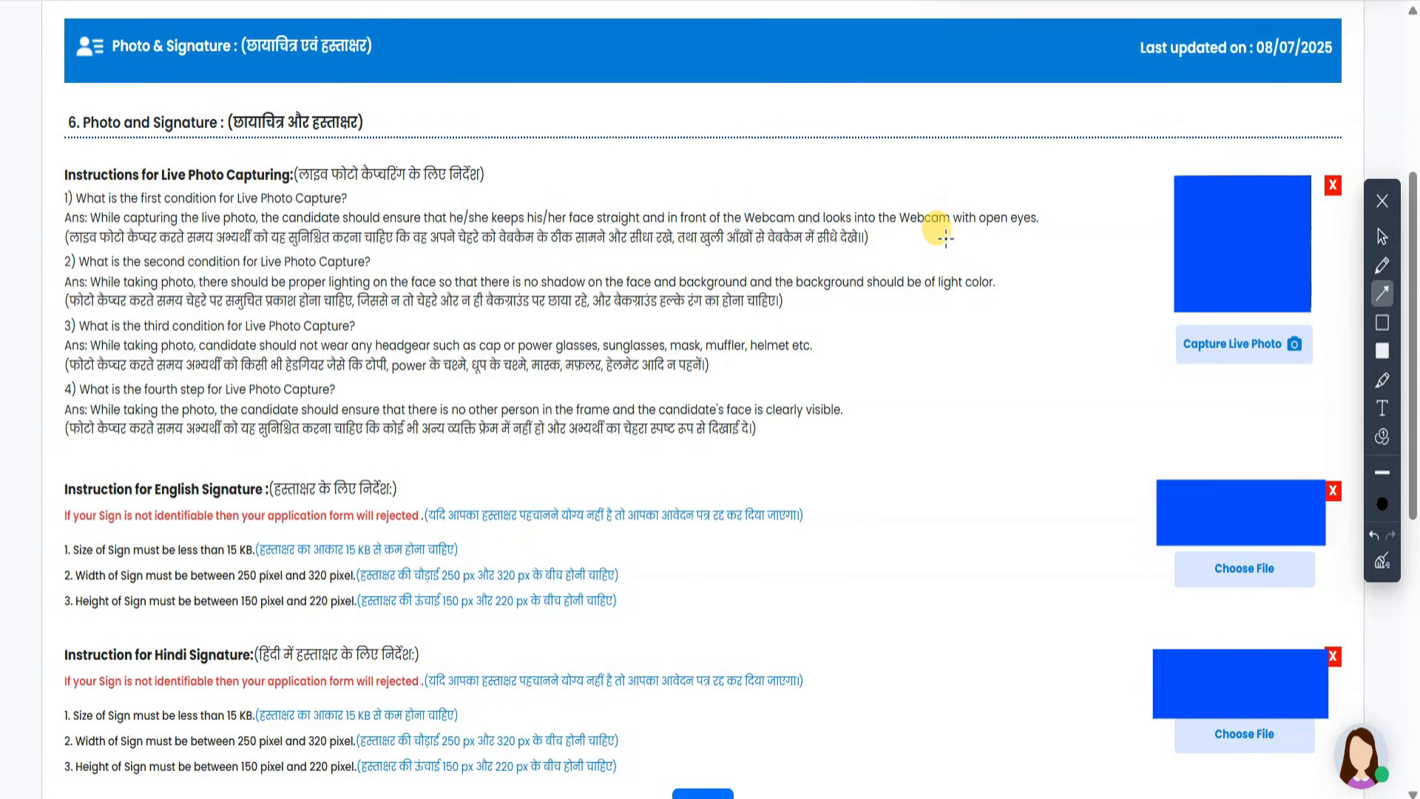
# - Draw annotation arrows pointing to the live photo, English signature and Hindi signature boxes
pyautogui.moveTo(564, 81); pyautogui.dragTo(1006, 195)
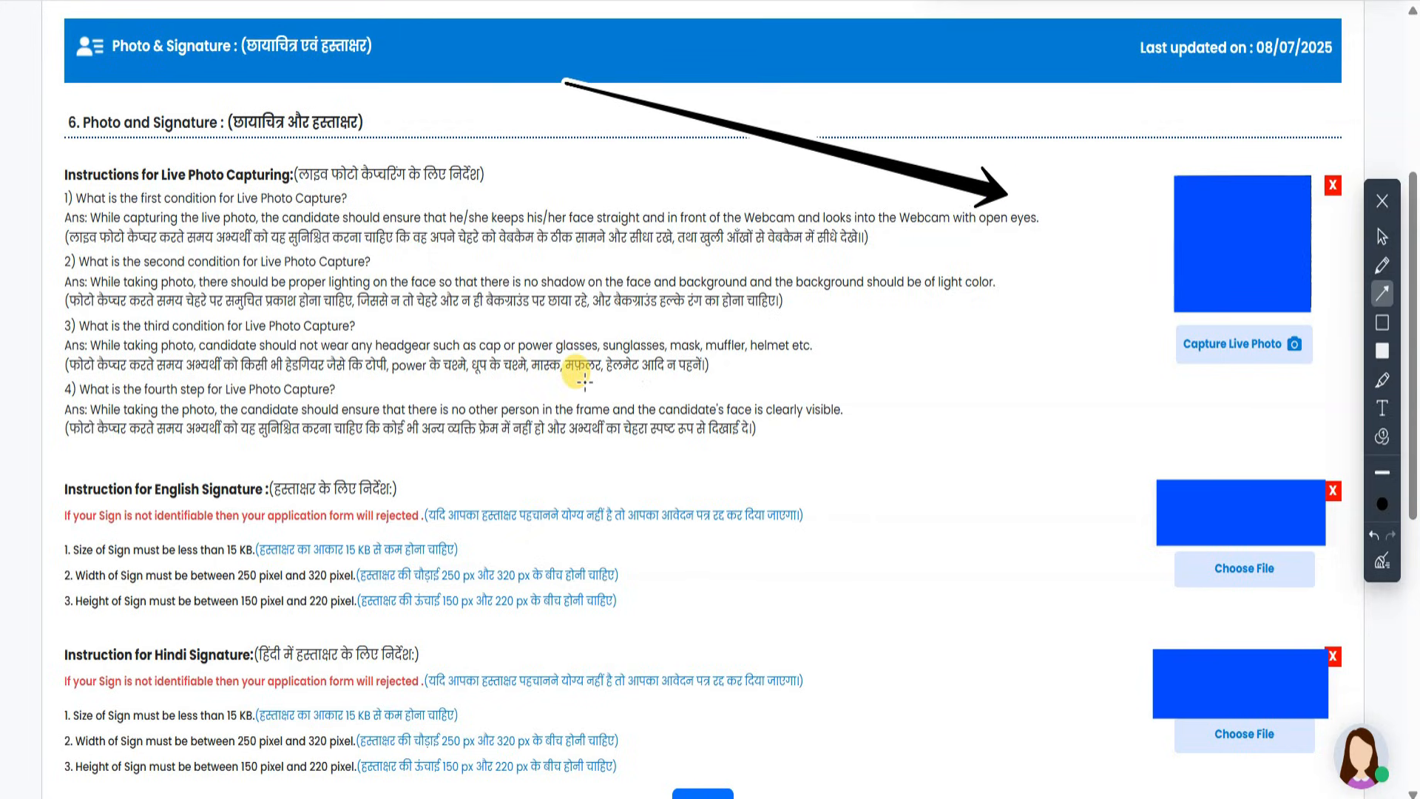
pyautogui.moveTo(294, 345)
pyautogui.mouseDown()
pyautogui.moveTo(675, 402)
pyautogui.moveTo(1050, 492)
pyautogui.mouseUp()
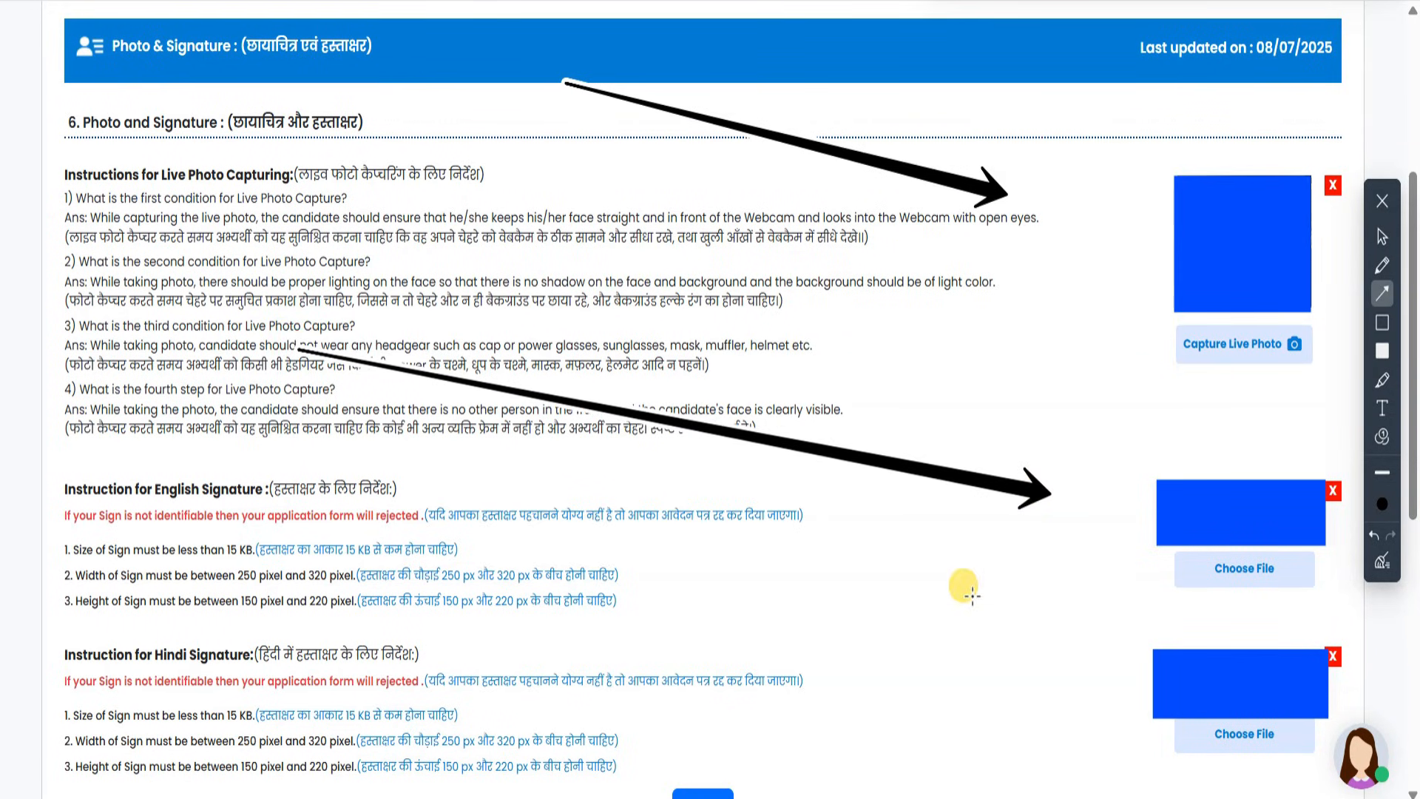
pyautogui.moveTo(749, 548); pyautogui.dragTo(1086, 678)
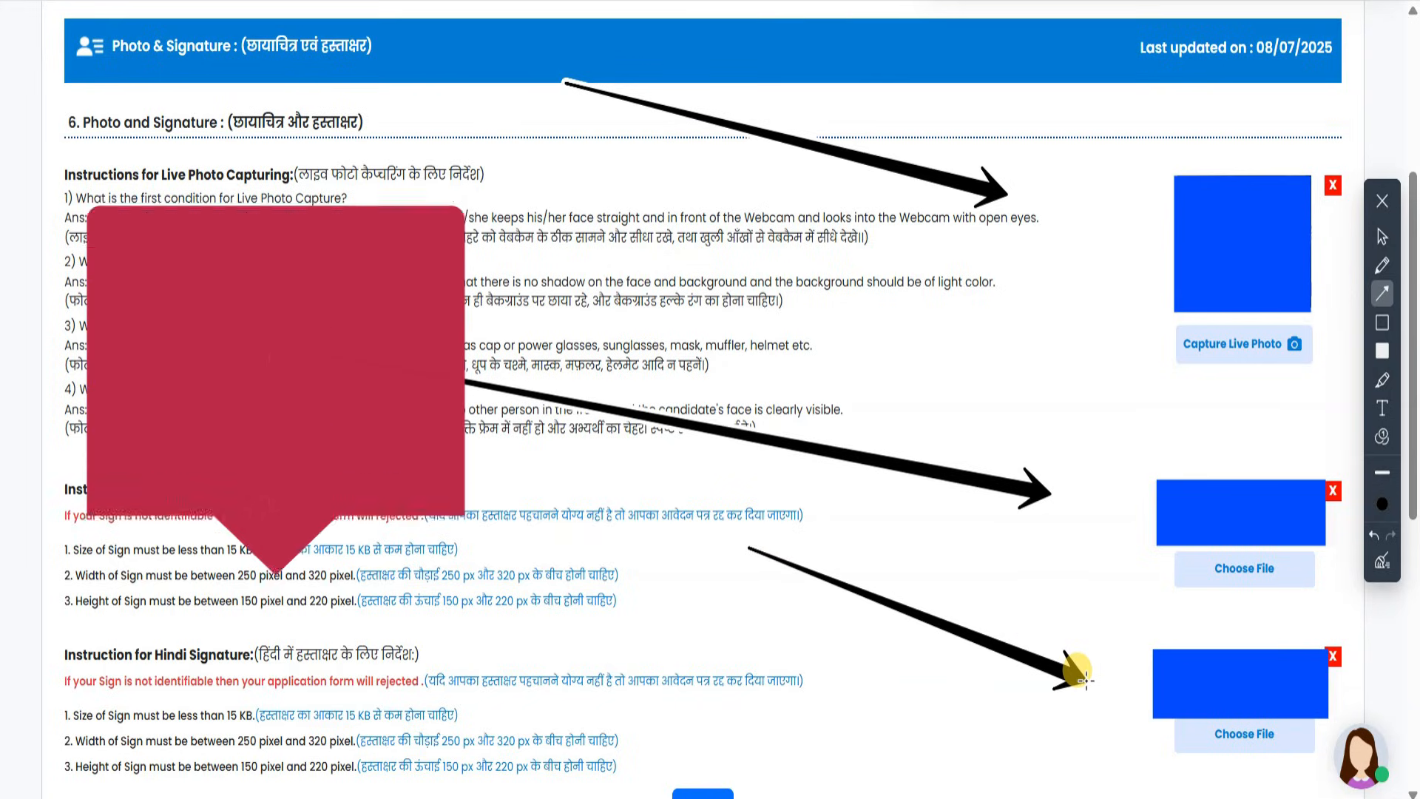
pyautogui.click(1382, 237)
# - Add arrows highlighting the Hindi signature upload and the submit-and-lock step
pyautogui.click(694, 528)
pyautogui.moveTo(695, 528); pyautogui.dragTo(690, 642)
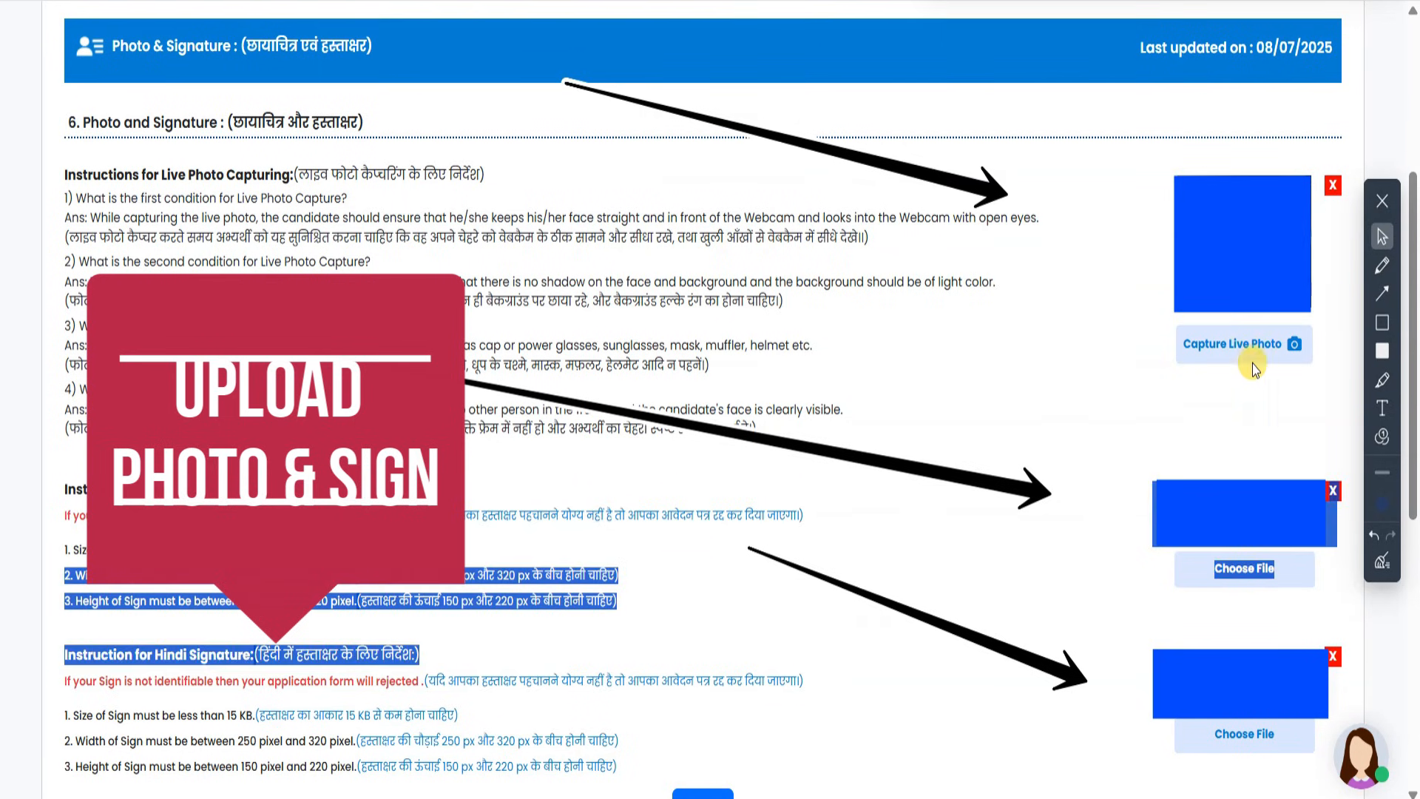
pyautogui.click(1383, 295)
pyautogui.moveTo(675, 577); pyautogui.dragTo(696, 755)
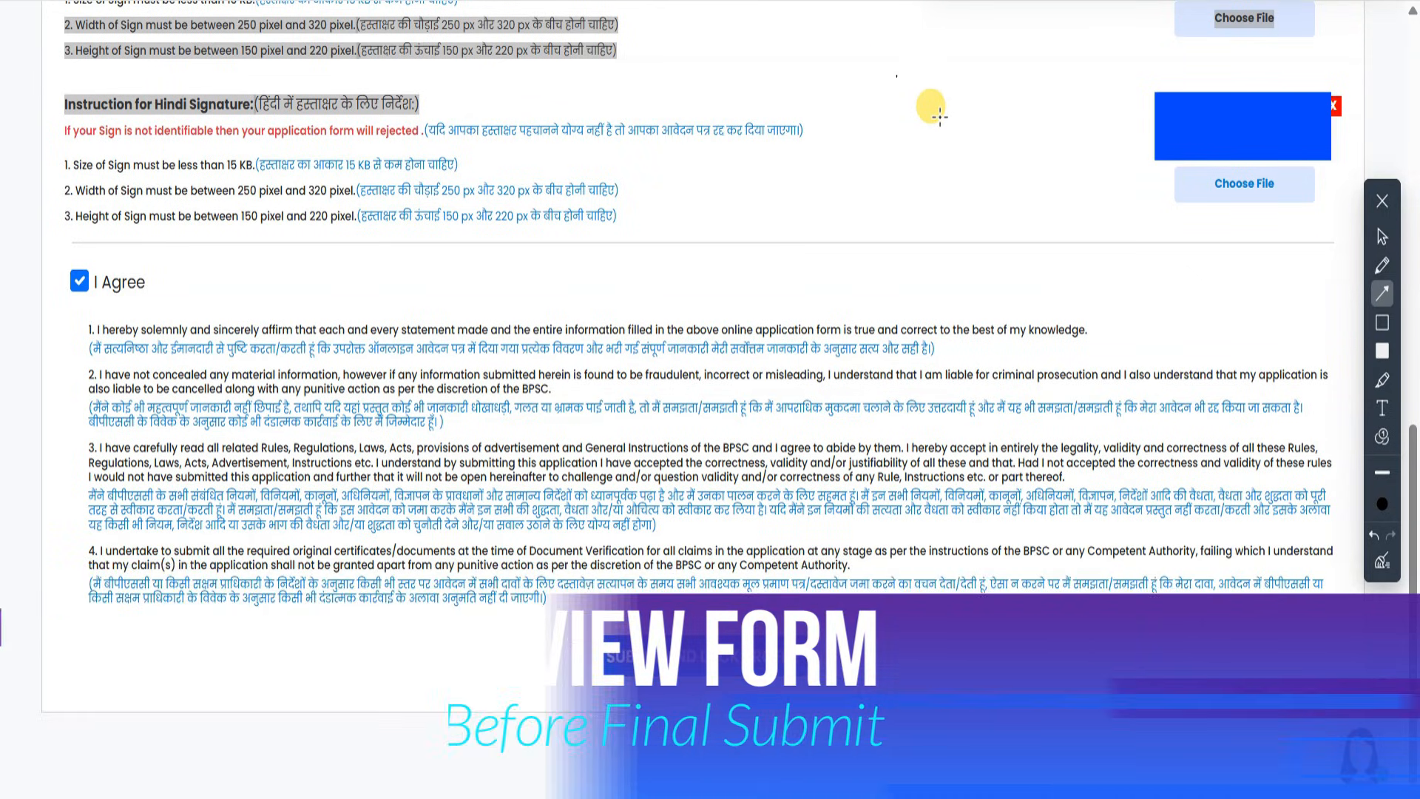
pyautogui.moveTo(938, 117); pyautogui.dragTo(766, 540)
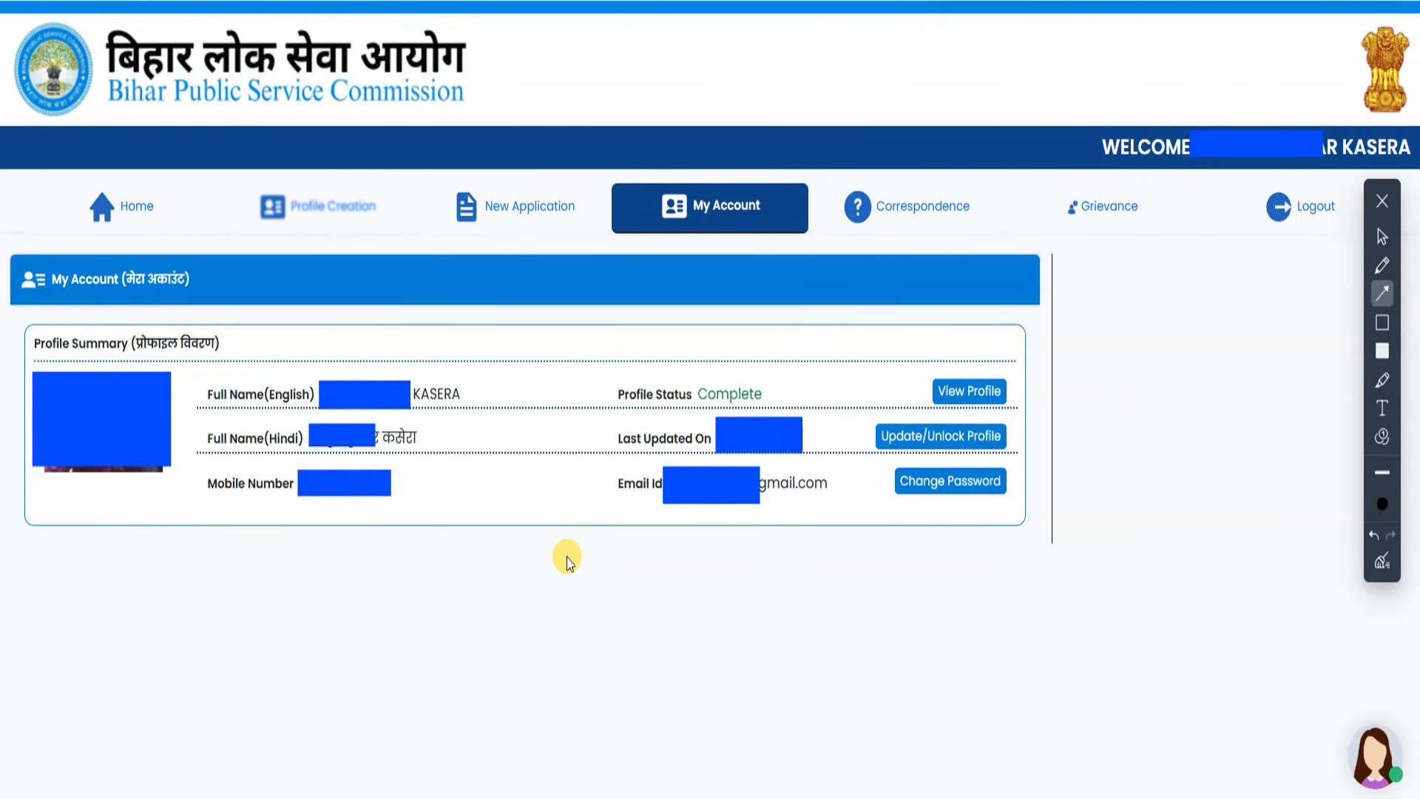
pyautogui.moveTo(688, 42); pyautogui.dragTo(397, 148)
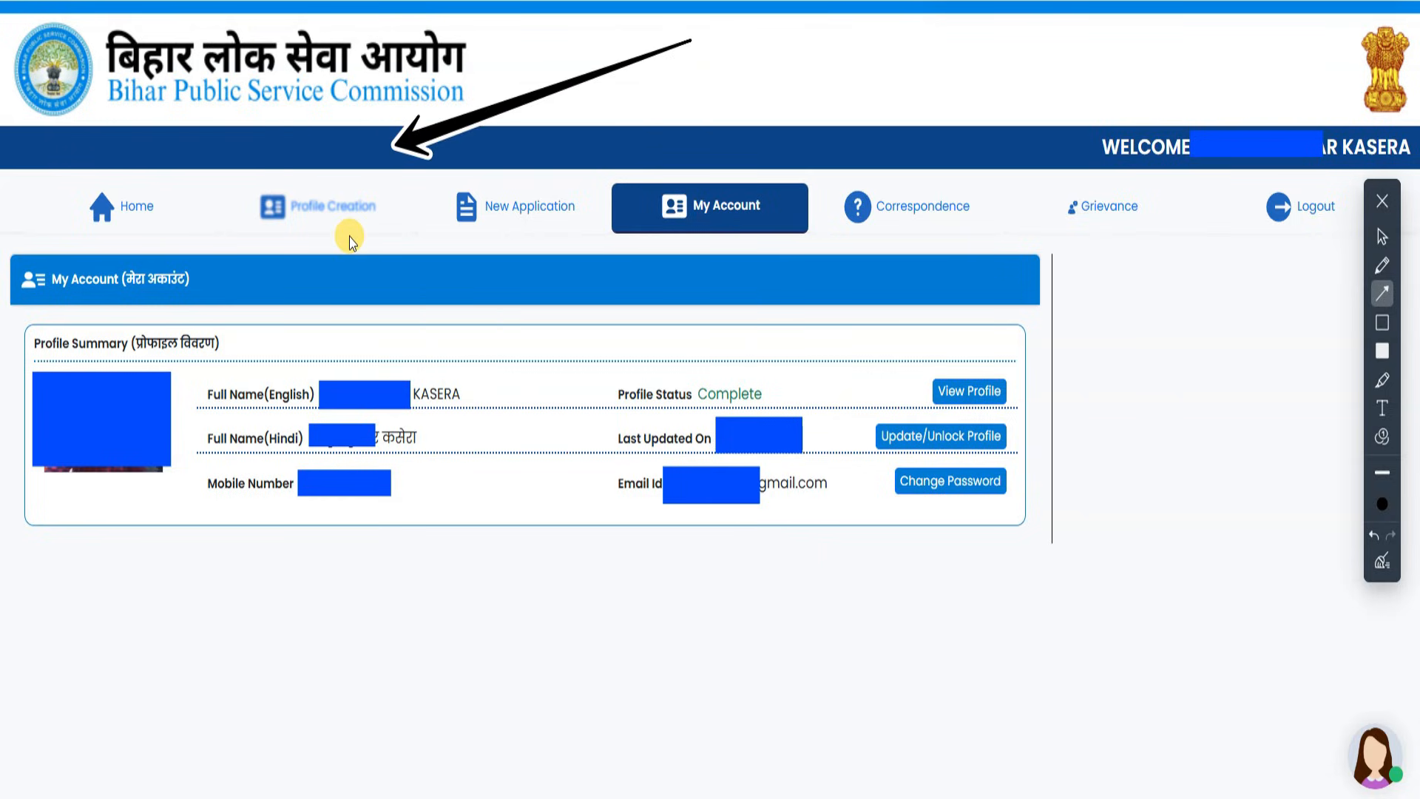